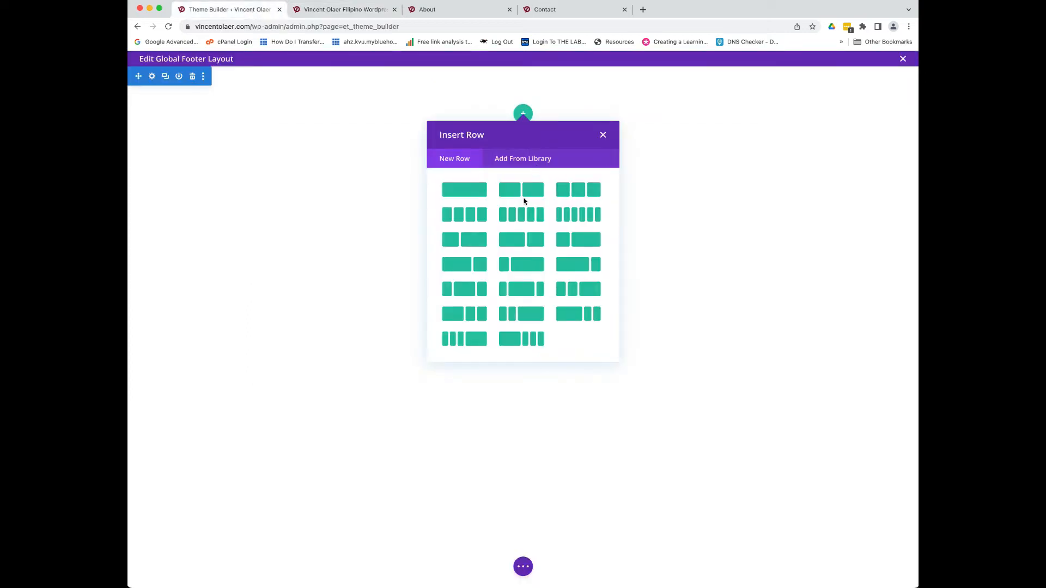
- Insert a two-column row into the global footer and pick a module for it
{"action": "left_click", "coordinate": [528, 196]}
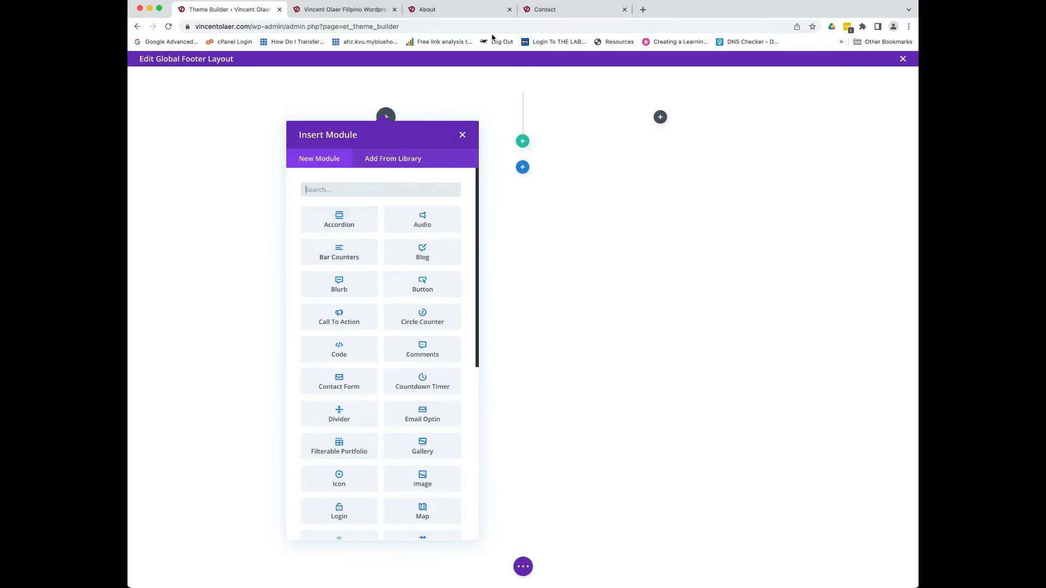
{"action": "scroll", "coordinate": [354, 314], "scroll_direction": "down", "scroll_amount": 5}
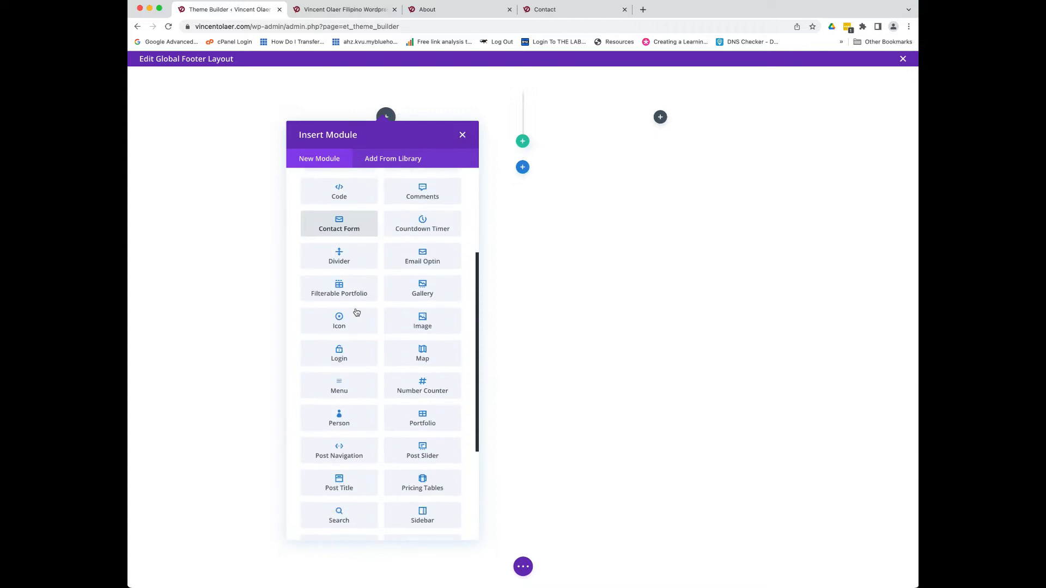
{"action": "scroll", "coordinate": [348, 305], "scroll_direction": "down", "scroll_amount": 5}
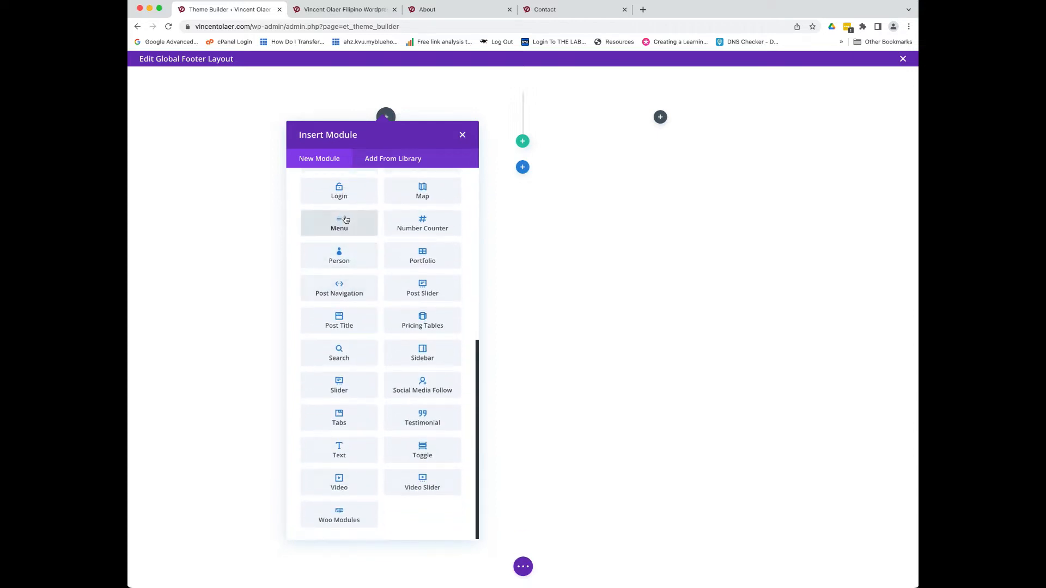
{"action": "left_click", "coordinate": [346, 219]}
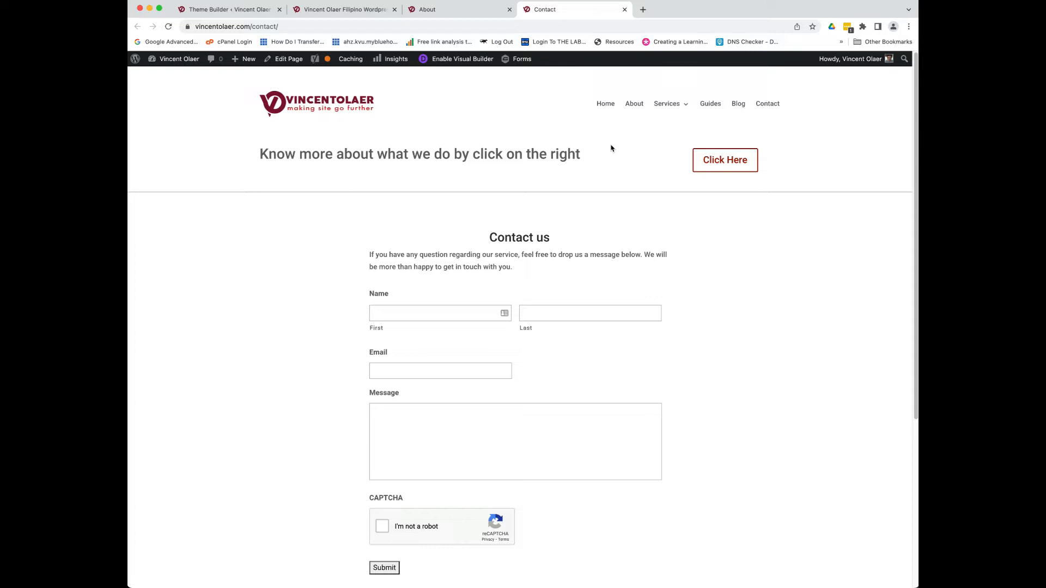
- Review the live About page and its dark footer, then go back to the Theme Builder
{"action": "left_click", "coordinate": [461, 10]}
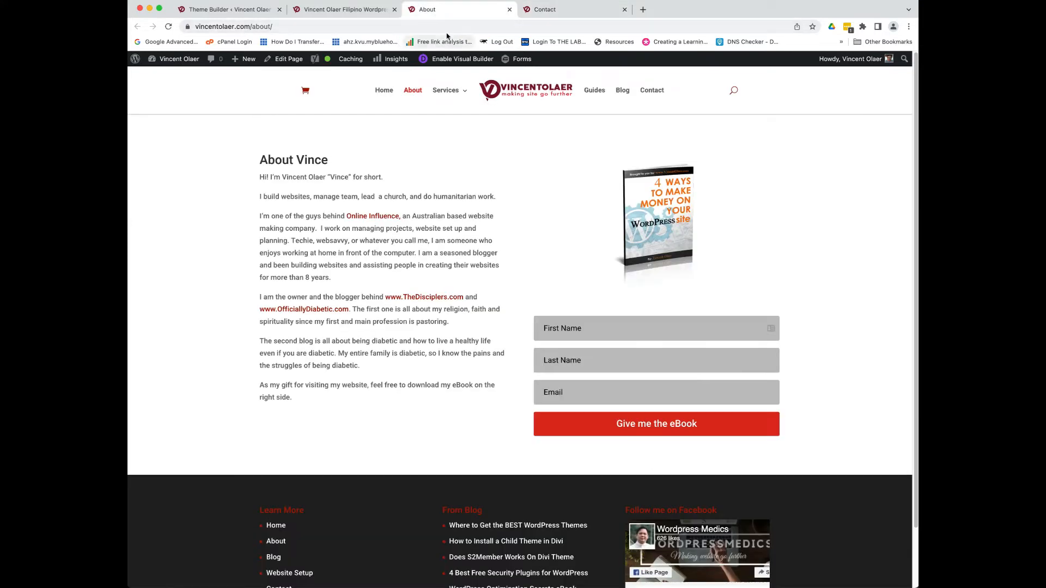
{"action": "left_click", "coordinate": [214, 12]}
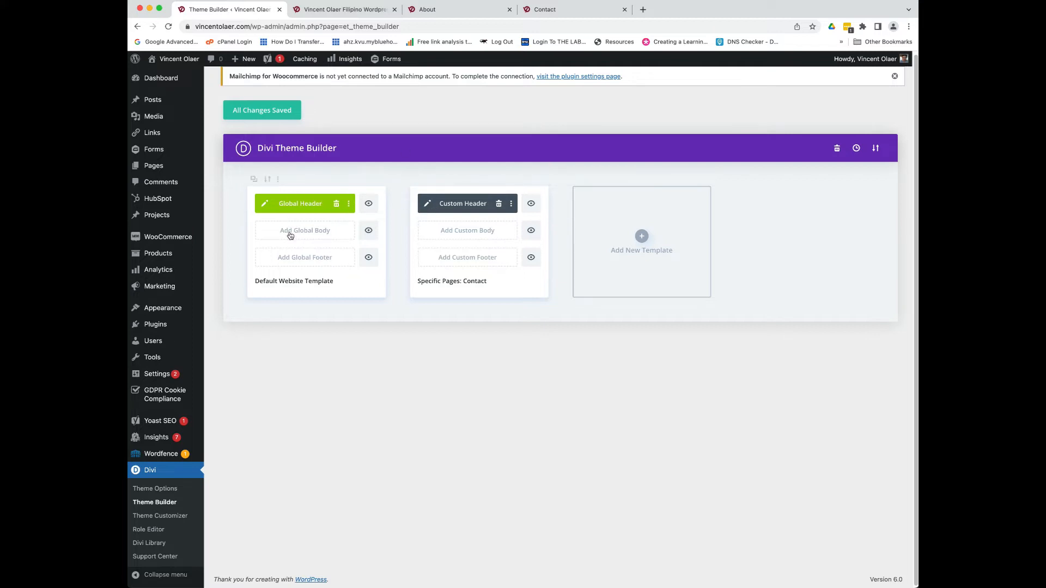
- Build a new Global Footer from scratch and start adding its first row
{"action": "left_click", "coordinate": [319, 263]}
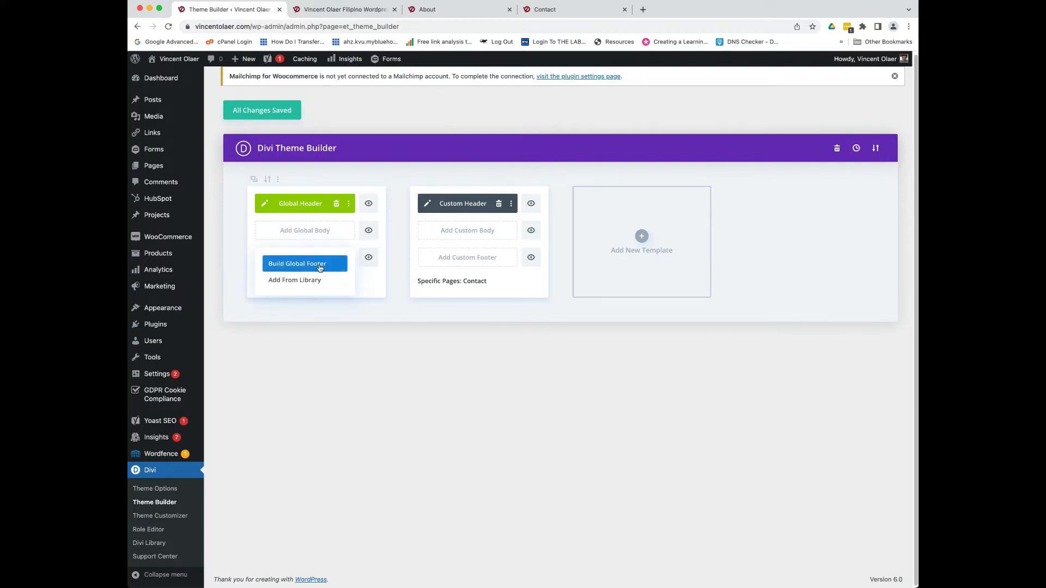
{"action": "left_click", "coordinate": [320, 266]}
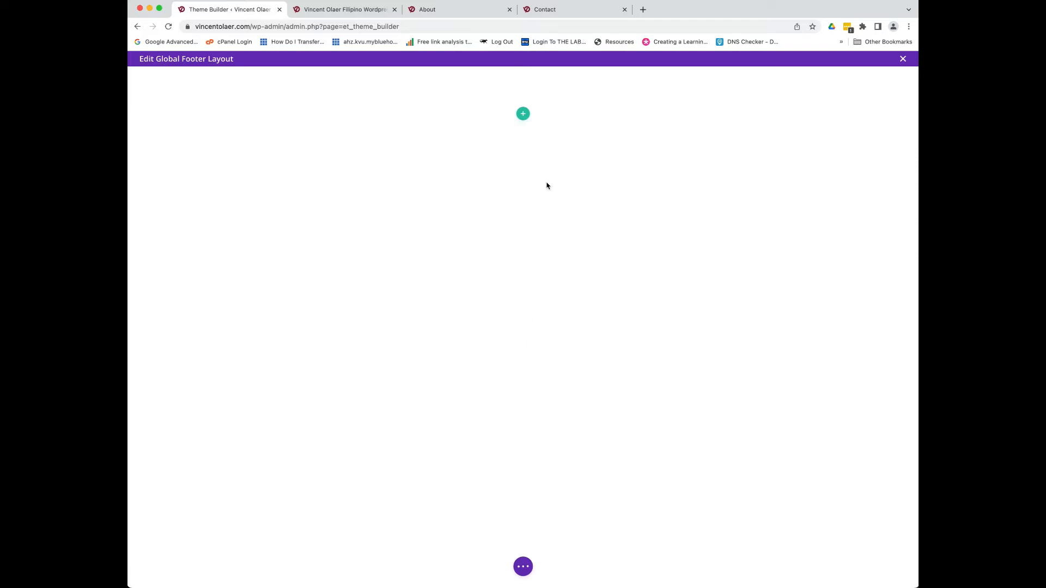
{"action": "left_click", "coordinate": [523, 115]}
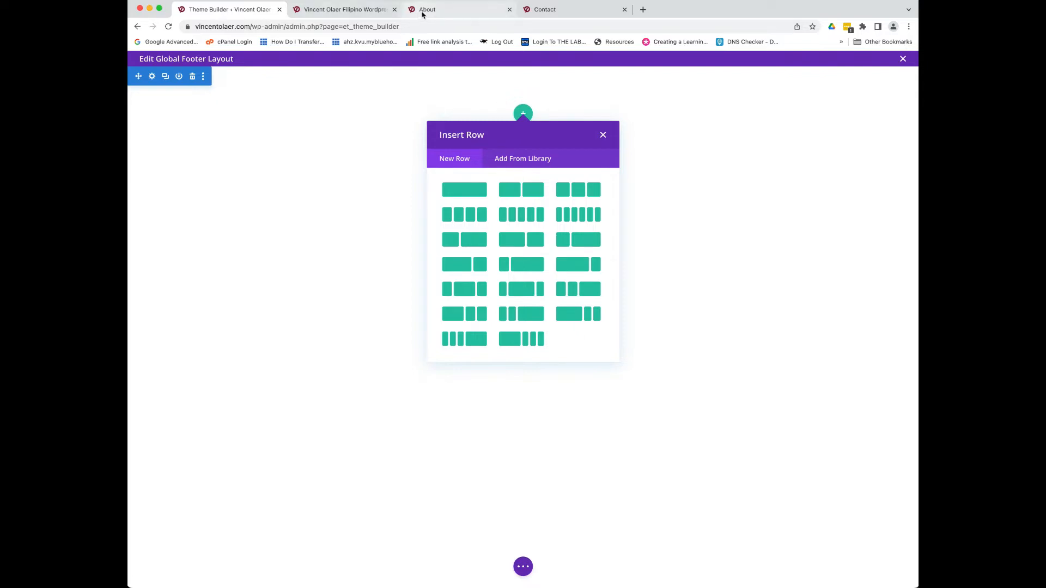
- Check the live site's current footer for reference, then return to the footer editor
{"action": "left_click", "coordinate": [304, 11]}
{"action": "scroll", "coordinate": [543, 386], "scroll_direction": "down", "scroll_amount": 15}
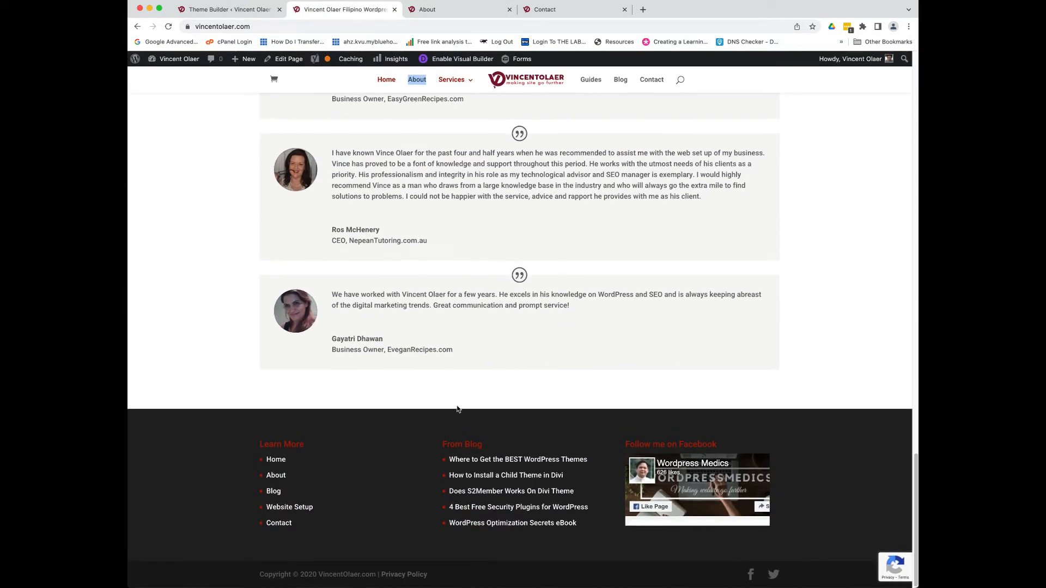
{"action": "left_click", "coordinate": [266, 5]}
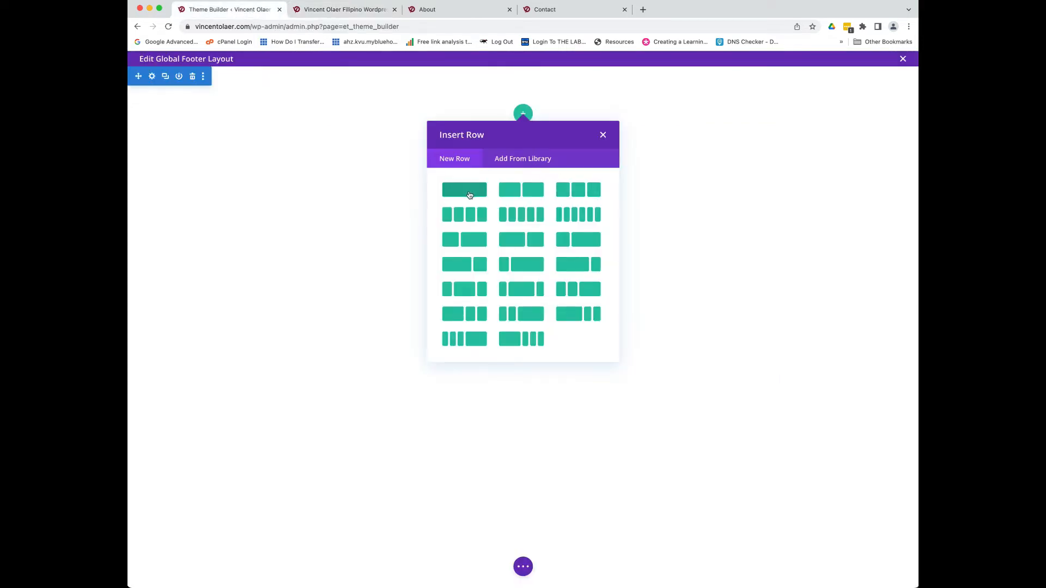
- Insert a two-column row and add a Menu module to its left column
{"action": "left_click", "coordinate": [524, 195]}
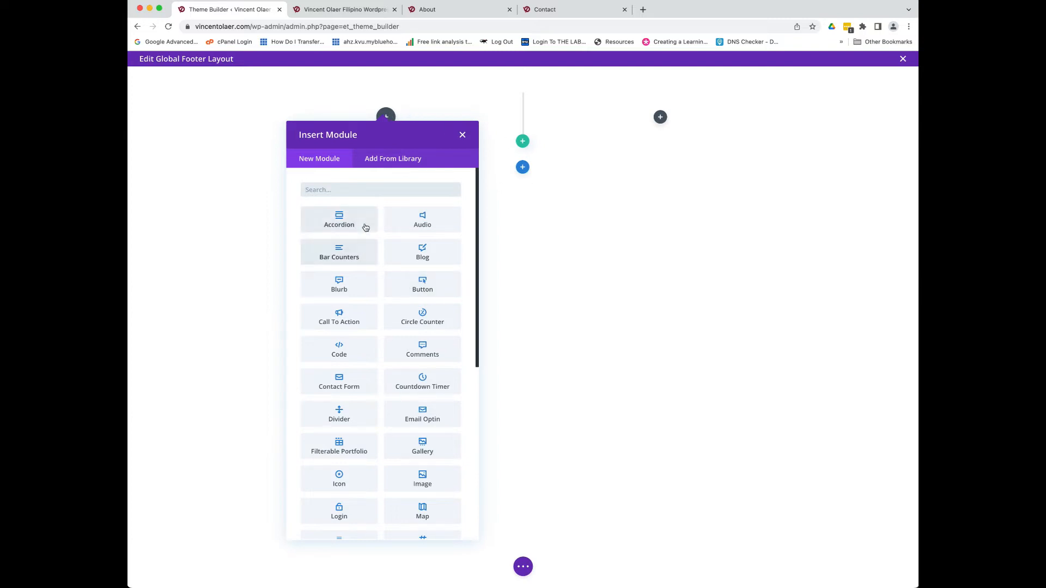
{"action": "scroll", "coordinate": [353, 315], "scroll_direction": "down", "scroll_amount": 5}
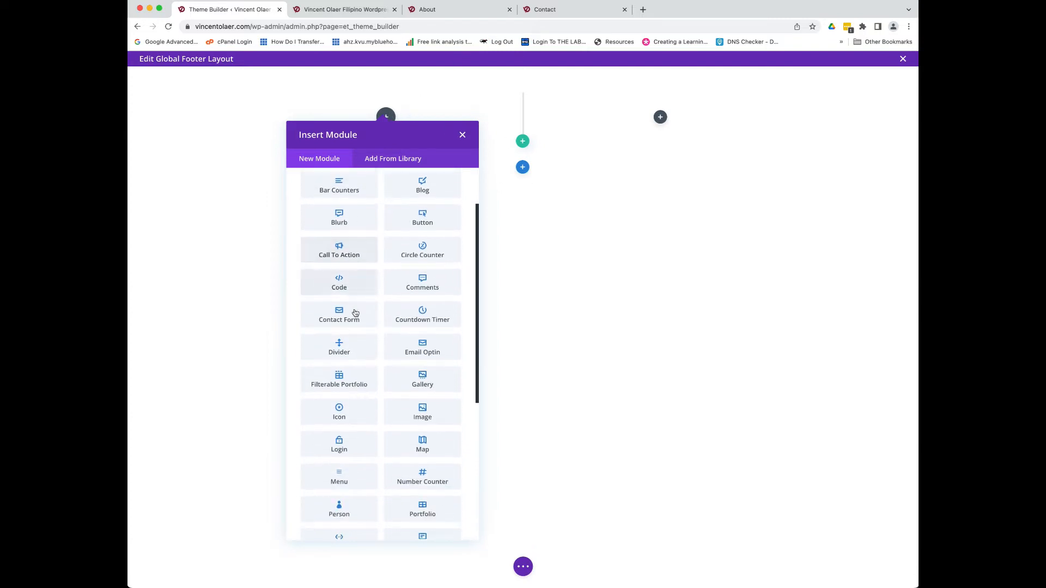
{"action": "scroll", "coordinate": [357, 311], "scroll_direction": "down", "scroll_amount": 2}
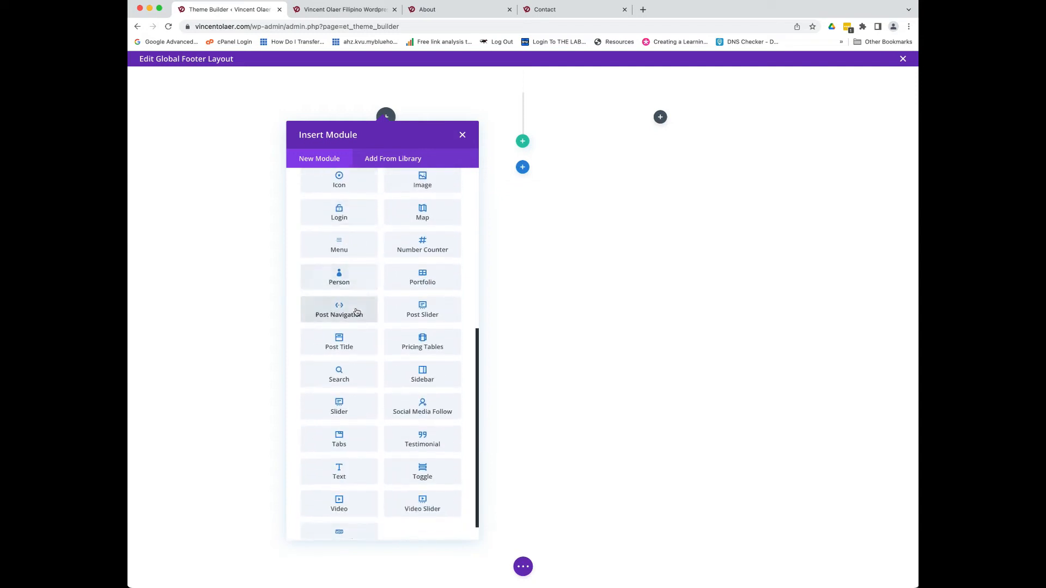
{"action": "left_click", "coordinate": [346, 220]}
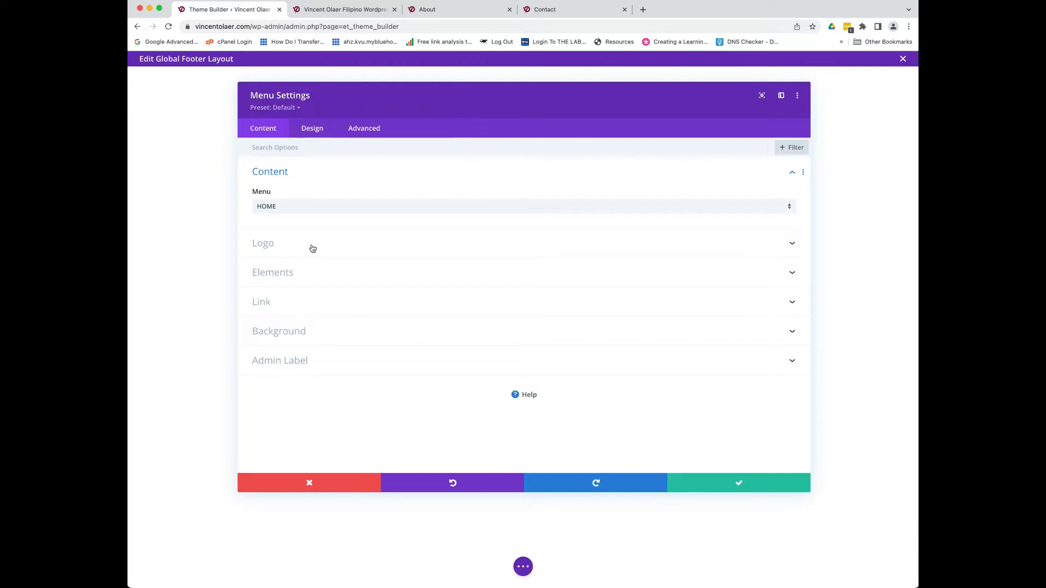
- Switch the Menu module from HOME to Footer Menu and save the settings
{"action": "left_click", "coordinate": [328, 206]}
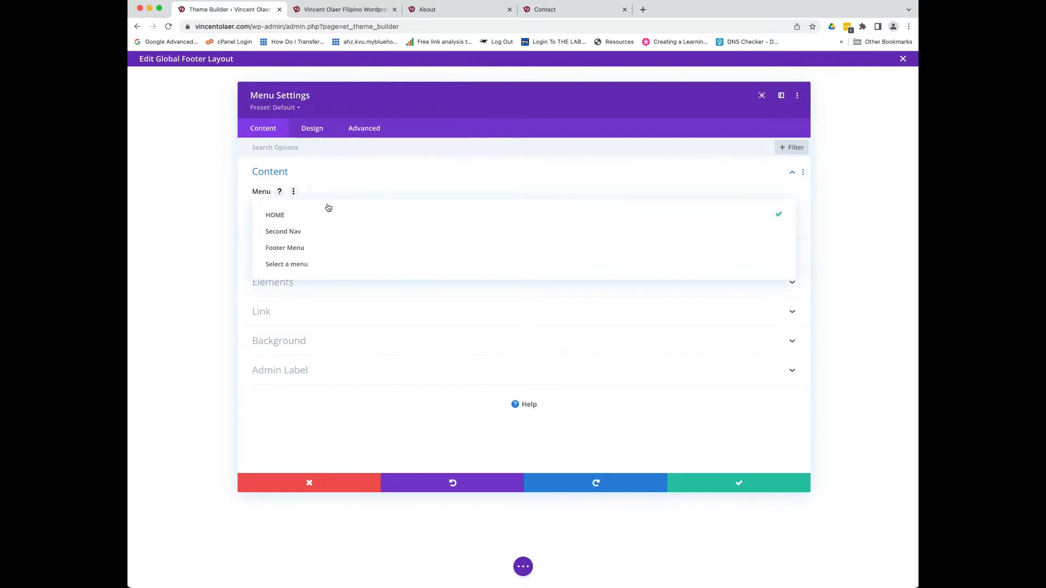
{"action": "left_click", "coordinate": [303, 249]}
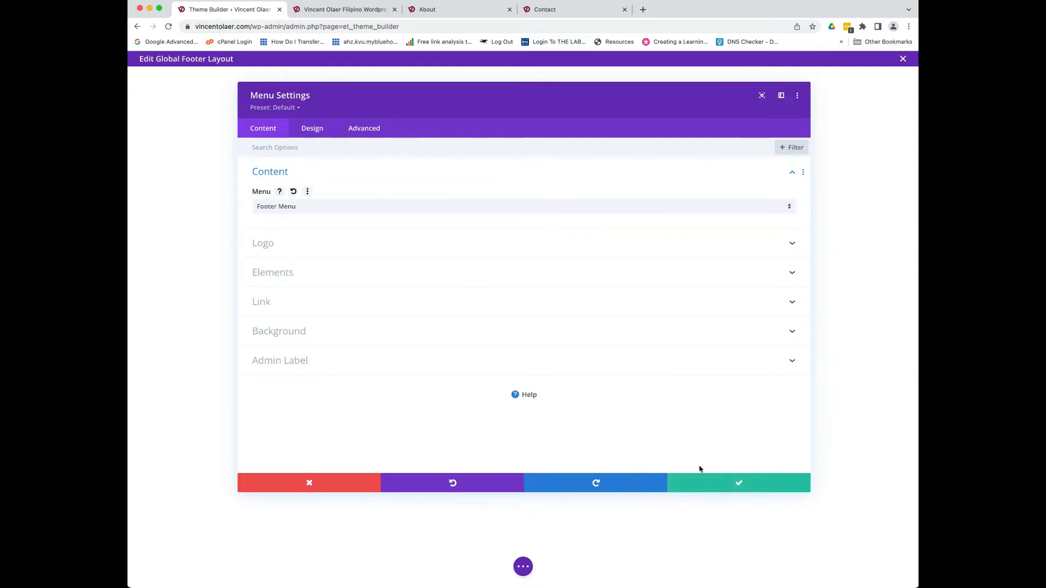
{"action": "left_click", "coordinate": [706, 486]}
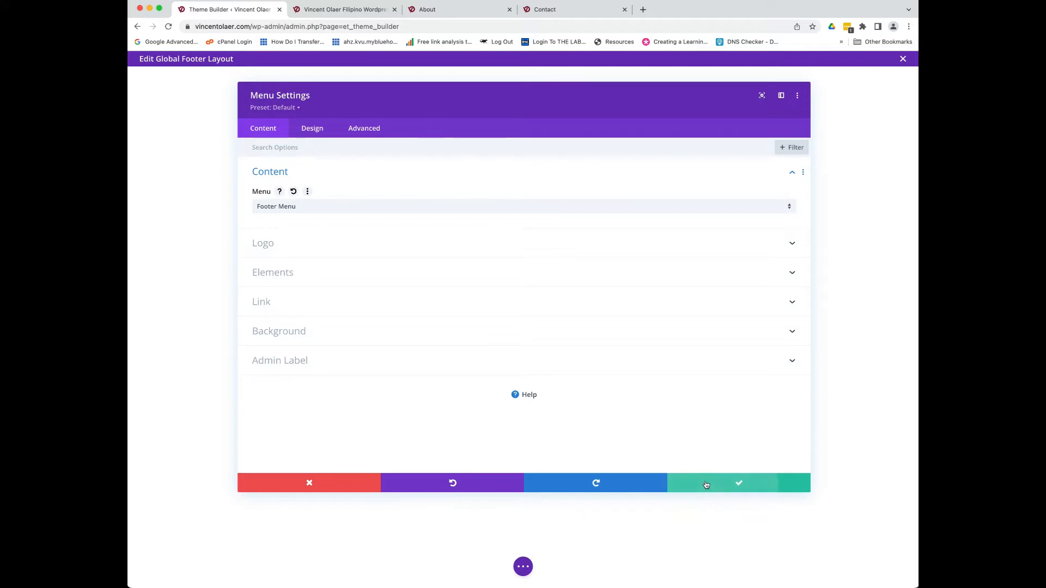
{"action": "left_click", "coordinate": [727, 489]}
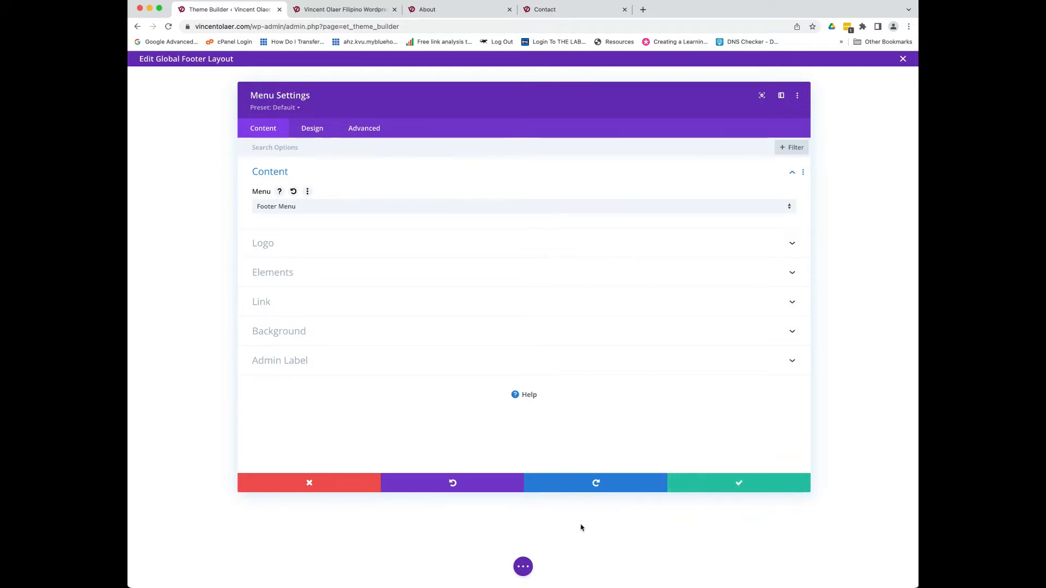
{"action": "left_click", "coordinate": [739, 486]}
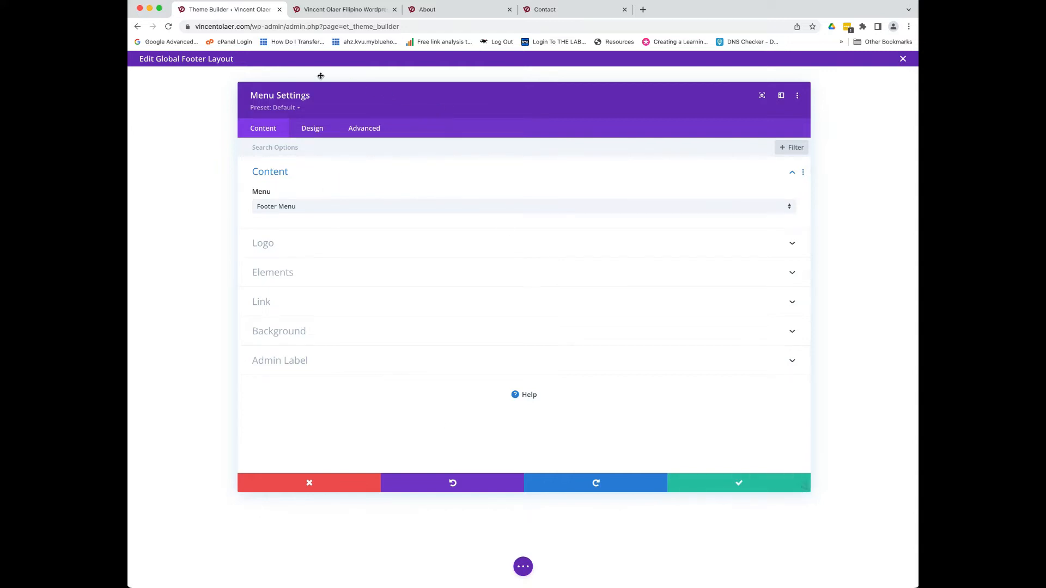
- Inspect the menu's Design > Layout style and dropdown direction options, then close without saving
{"action": "left_click_drag", "start_coordinate": [569, 106], "coordinate": [598, 128]}
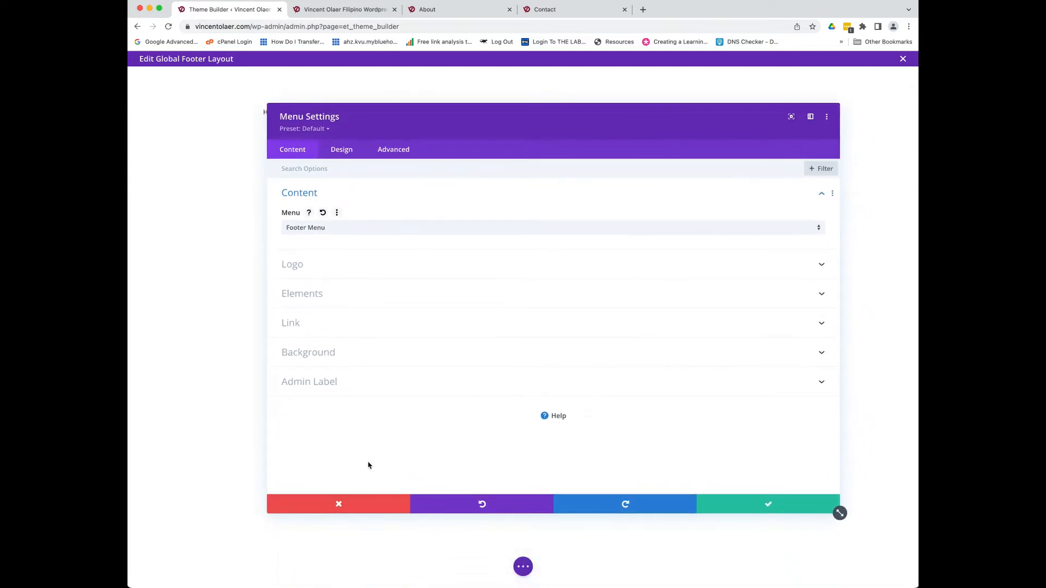
{"action": "left_click", "coordinate": [357, 508]}
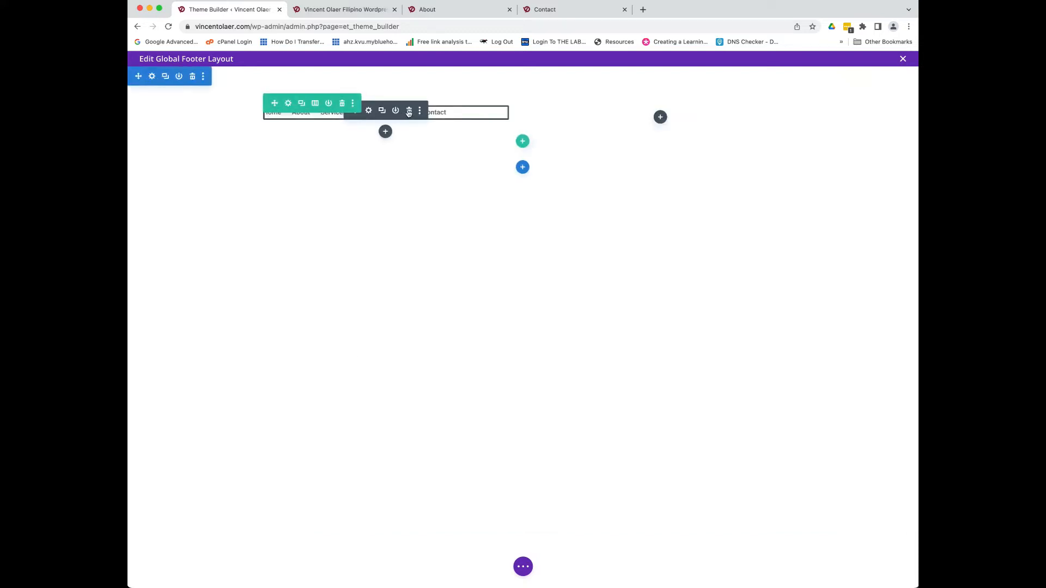
{"action": "left_click", "coordinate": [368, 111]}
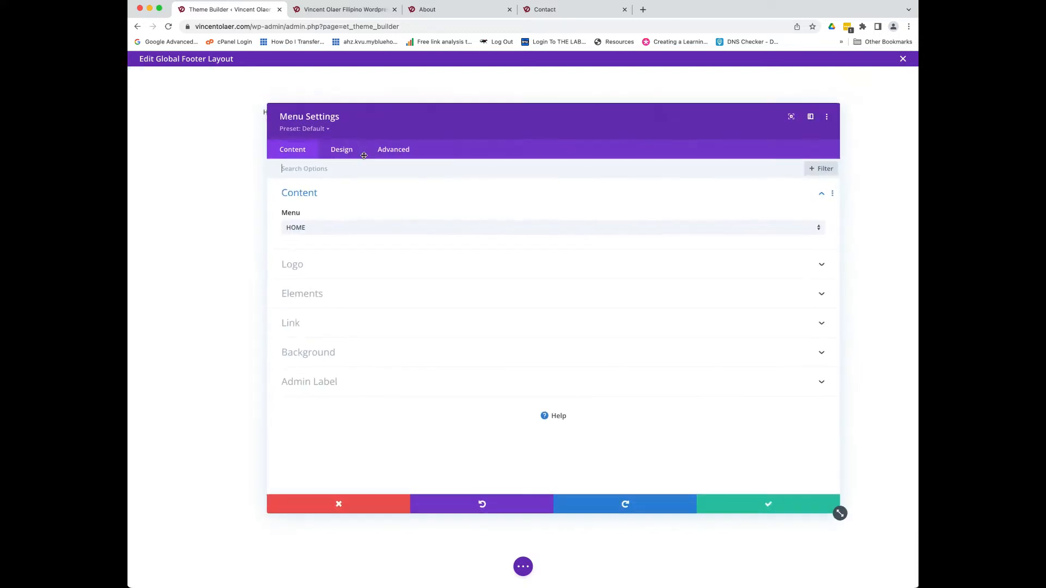
{"action": "left_click", "coordinate": [348, 154]}
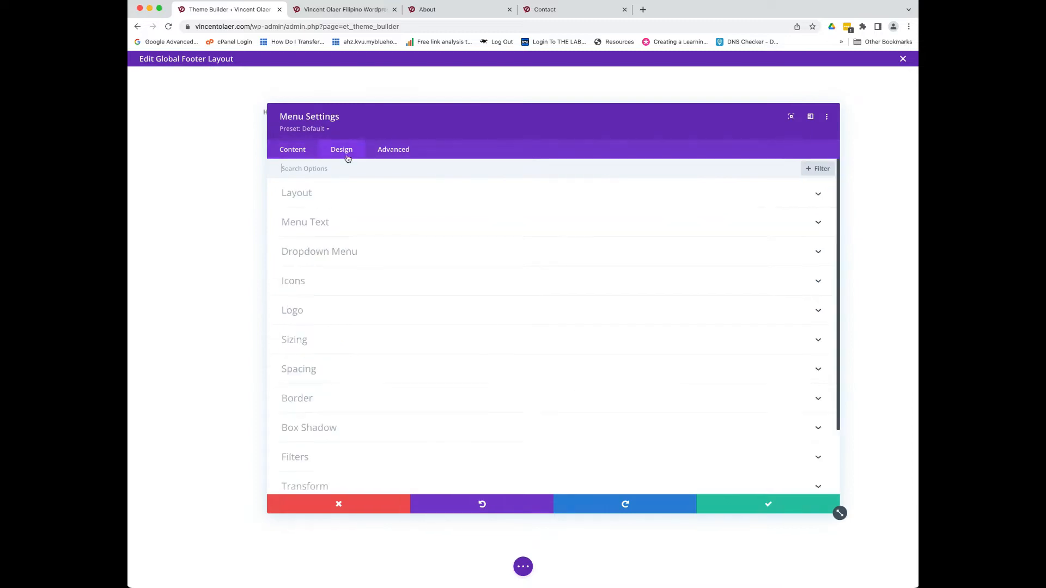
{"action": "left_click", "coordinate": [339, 203]}
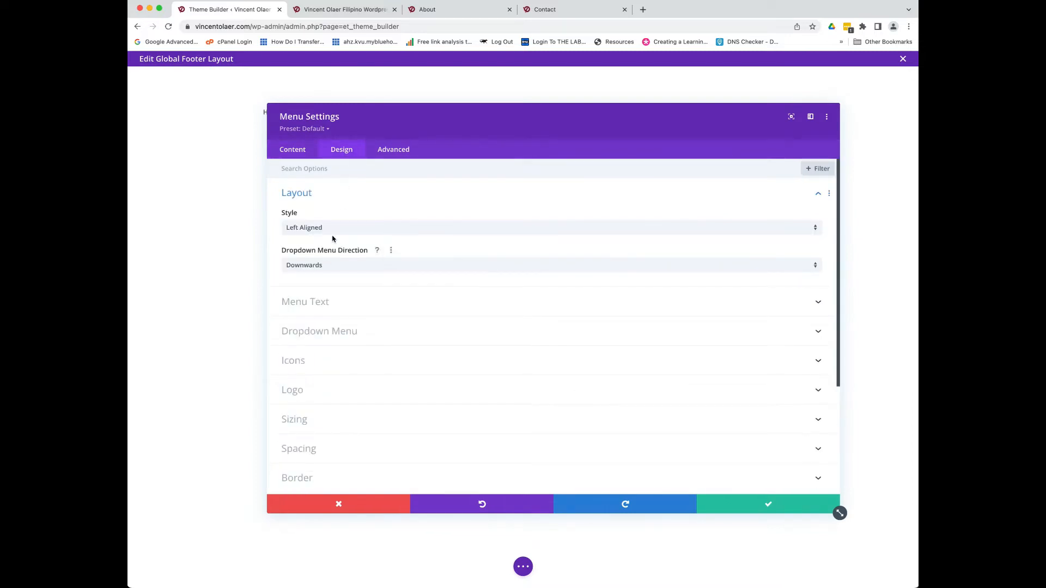
{"action": "left_click", "coordinate": [320, 267]}
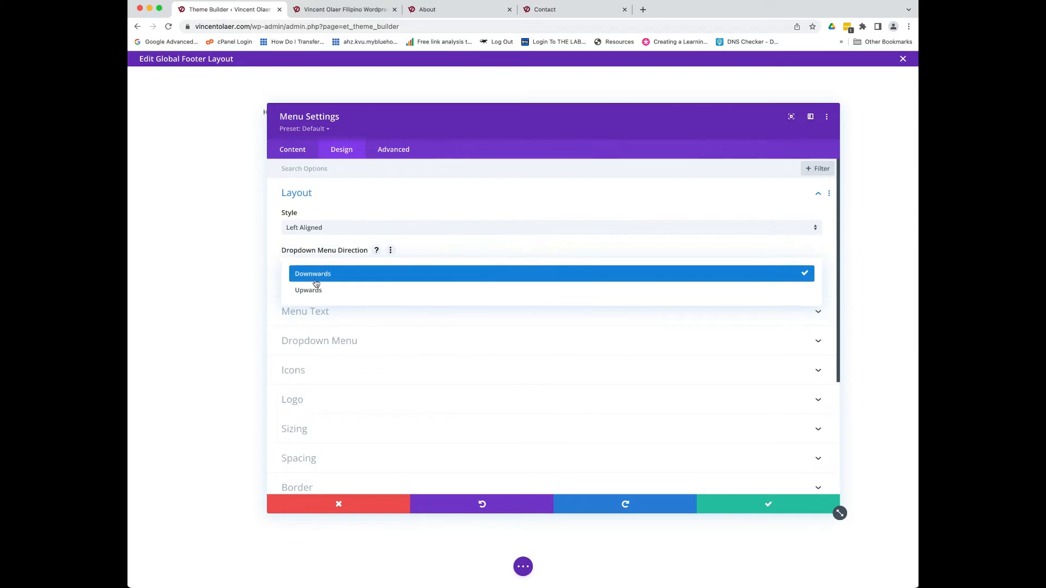
{"action": "left_click", "coordinate": [328, 229]}
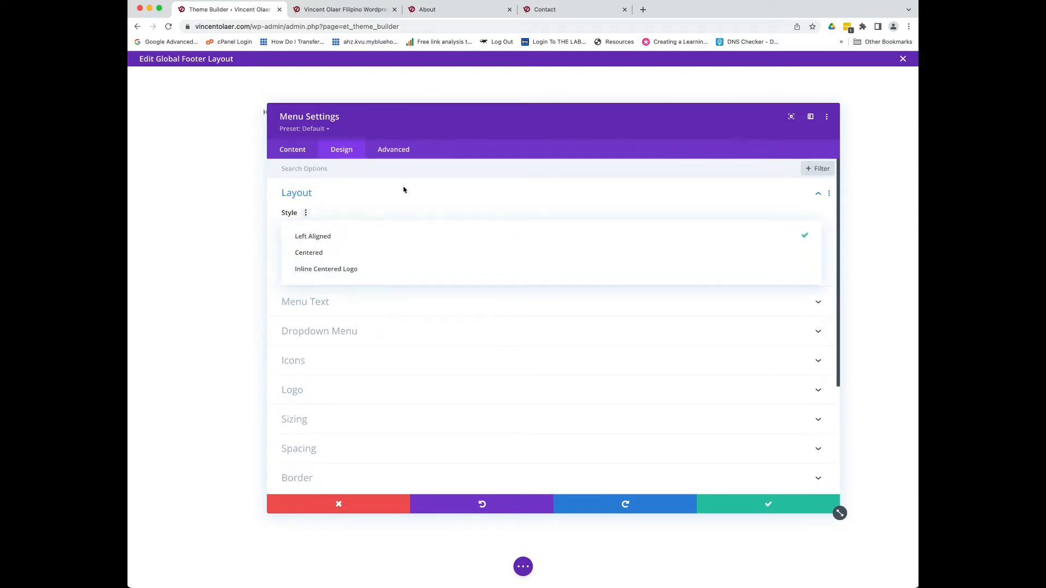
{"action": "left_click", "coordinate": [403, 190]}
{"action": "left_click", "coordinate": [337, 505]}
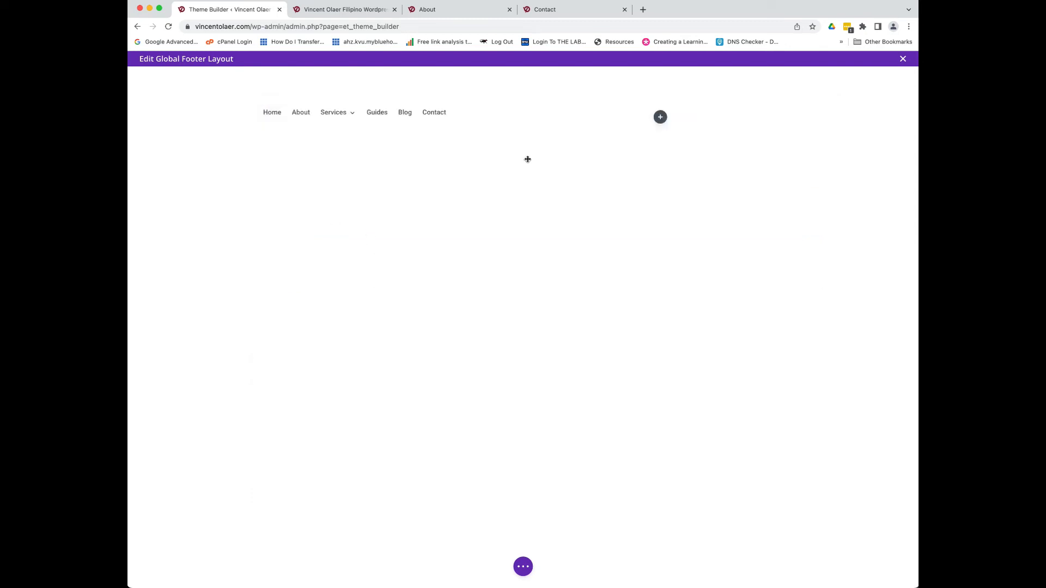
- Insert a Menu module into the footer's empty left column, opening its HOME-menu settings
{"action": "mouse_move", "coordinate": [374, 119]}
{"action": "left_click", "coordinate": [408, 113]}
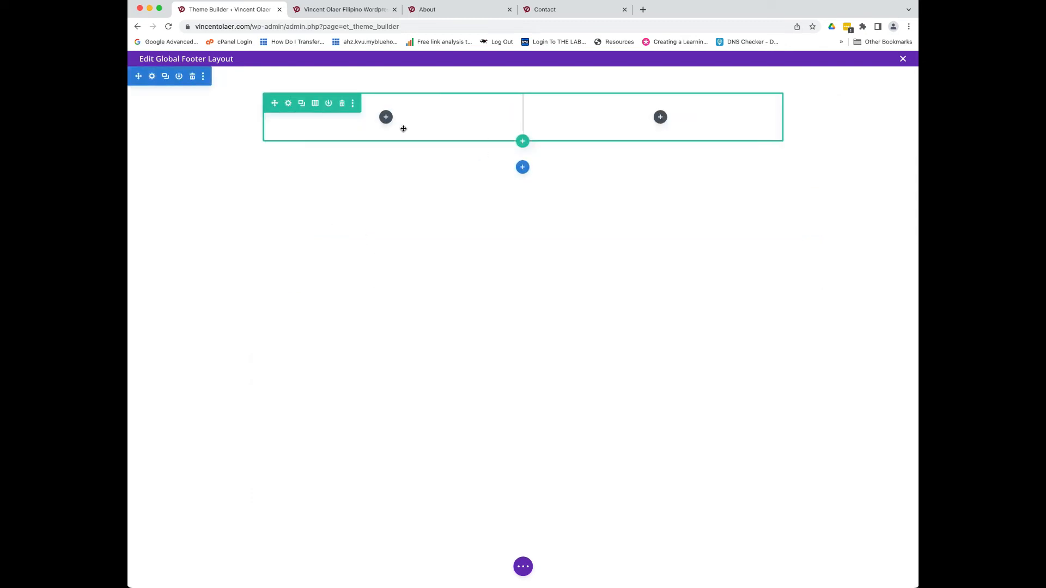
{"action": "left_click", "coordinate": [385, 117]}
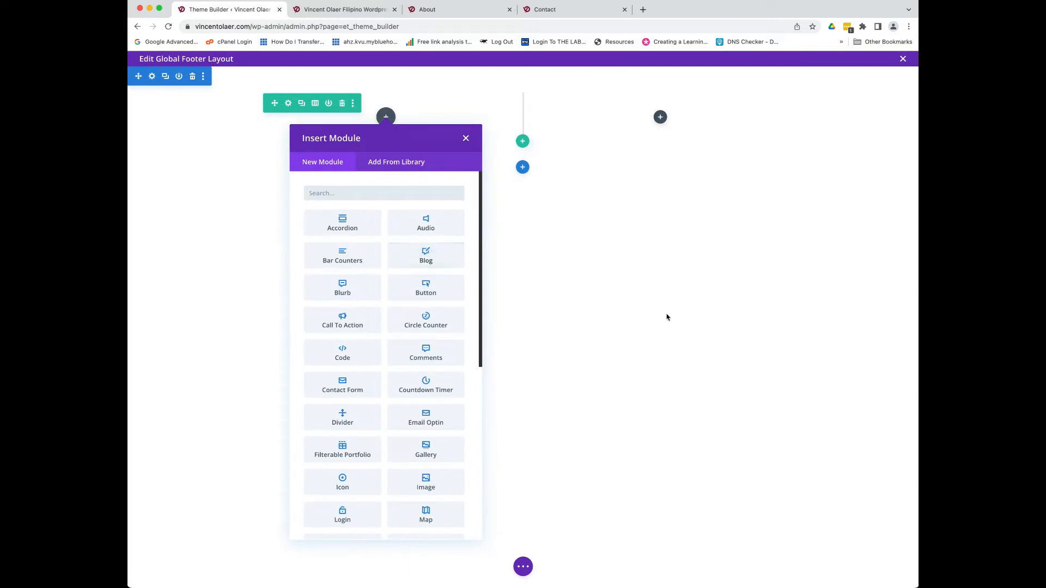
{"action": "left_click", "coordinate": [465, 137]}
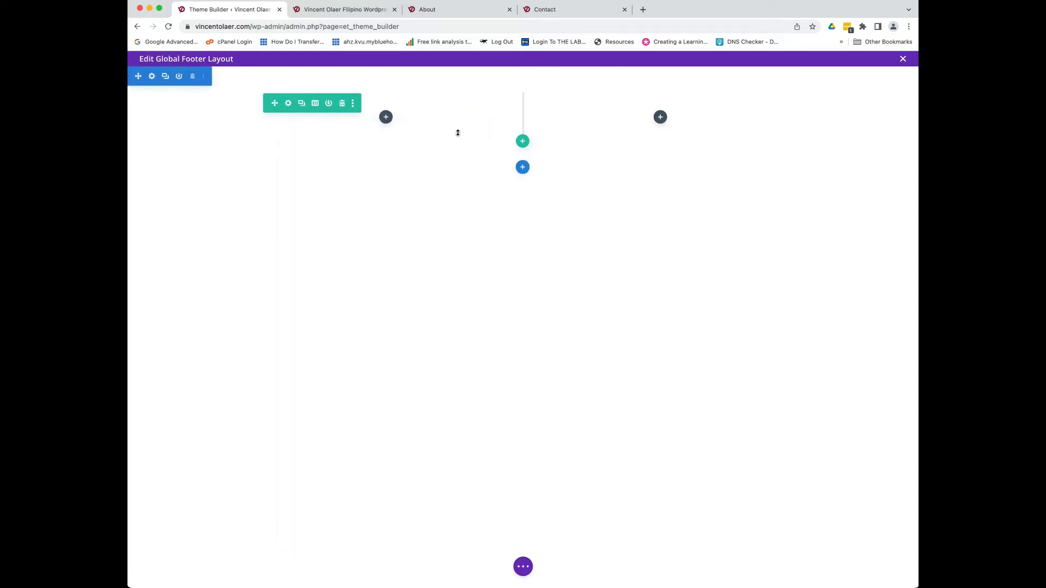
{"action": "left_click", "coordinate": [386, 117]}
{"action": "scroll", "coordinate": [365, 303], "scroll_direction": "down", "scroll_amount": 5}
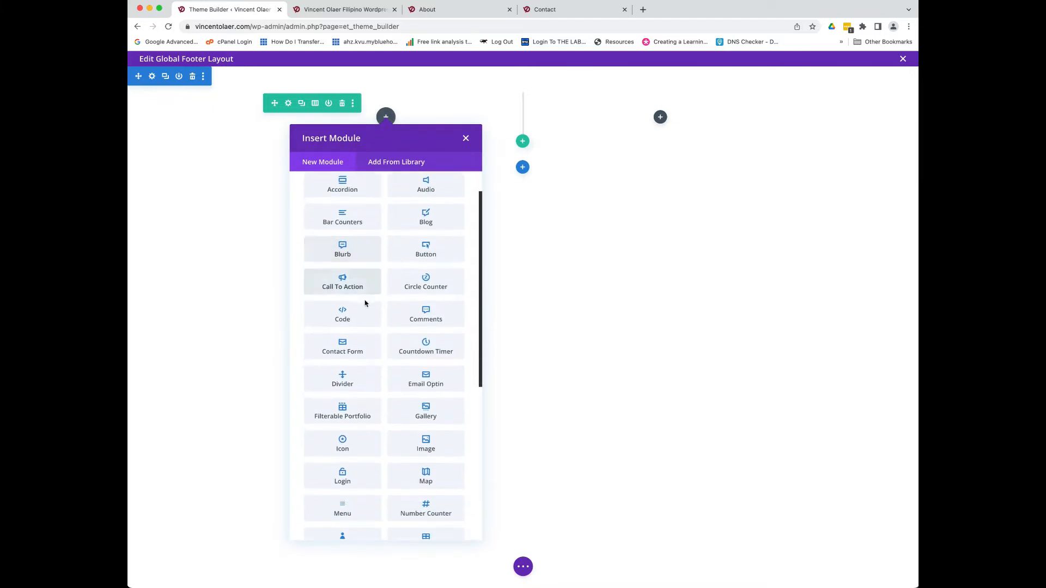
{"action": "scroll", "coordinate": [366, 303], "scroll_direction": "down", "scroll_amount": 3}
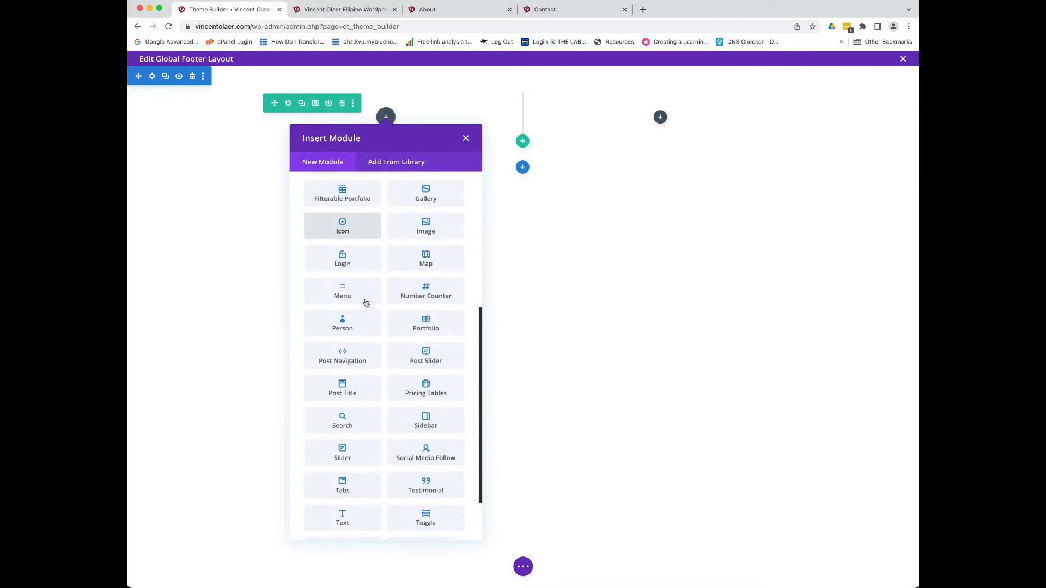
{"action": "scroll", "coordinate": [367, 301], "scroll_direction": "up", "scroll_amount": 8}
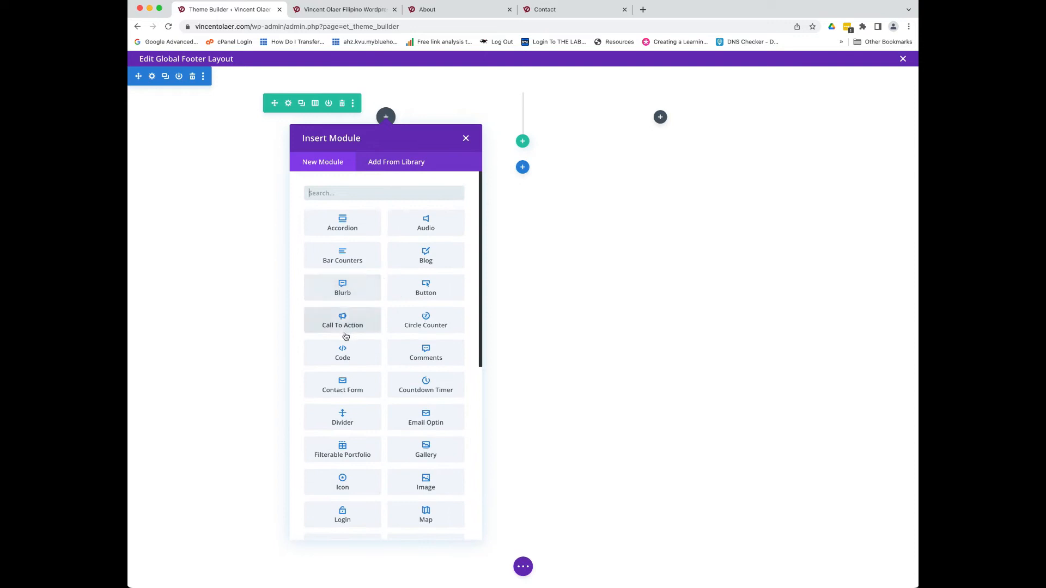
{"action": "scroll", "coordinate": [380, 380], "scroll_direction": "down", "scroll_amount": 6}
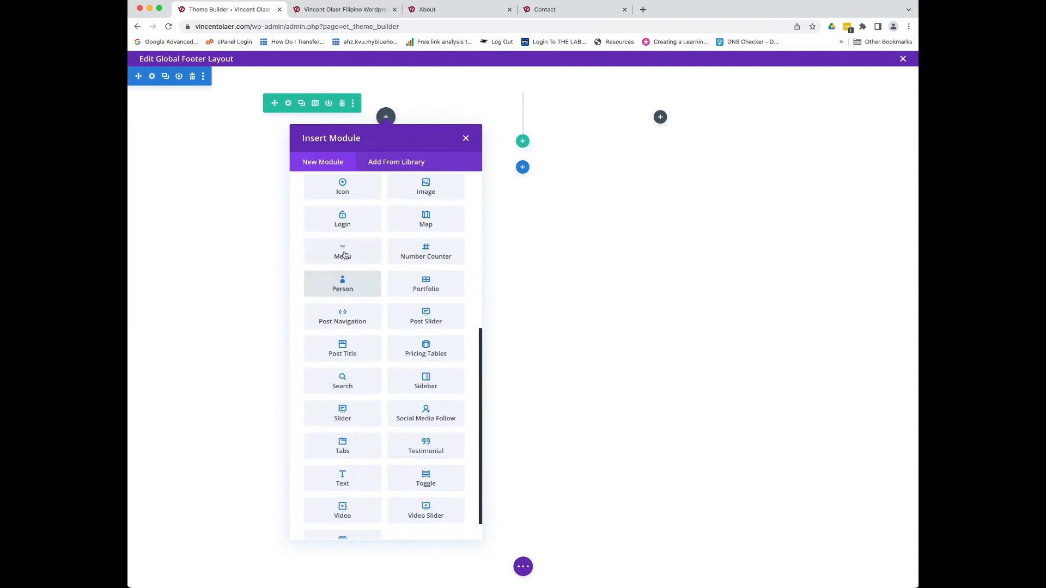
{"action": "left_click", "coordinate": [345, 252]}
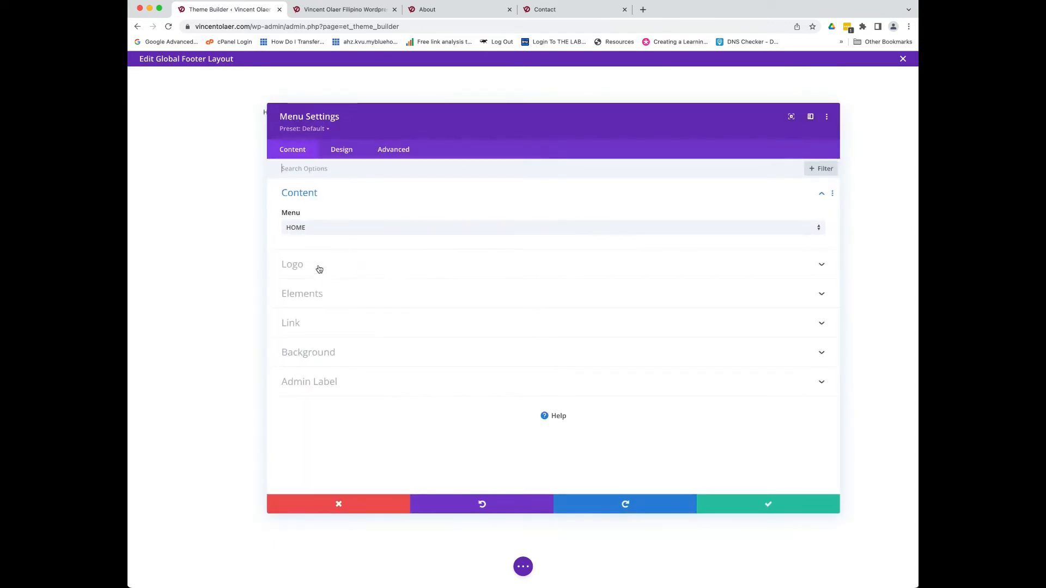
- Browse the menu's Elements options and Design > Layout style choices, then cancel unchanged
{"action": "left_click", "coordinate": [322, 303]}
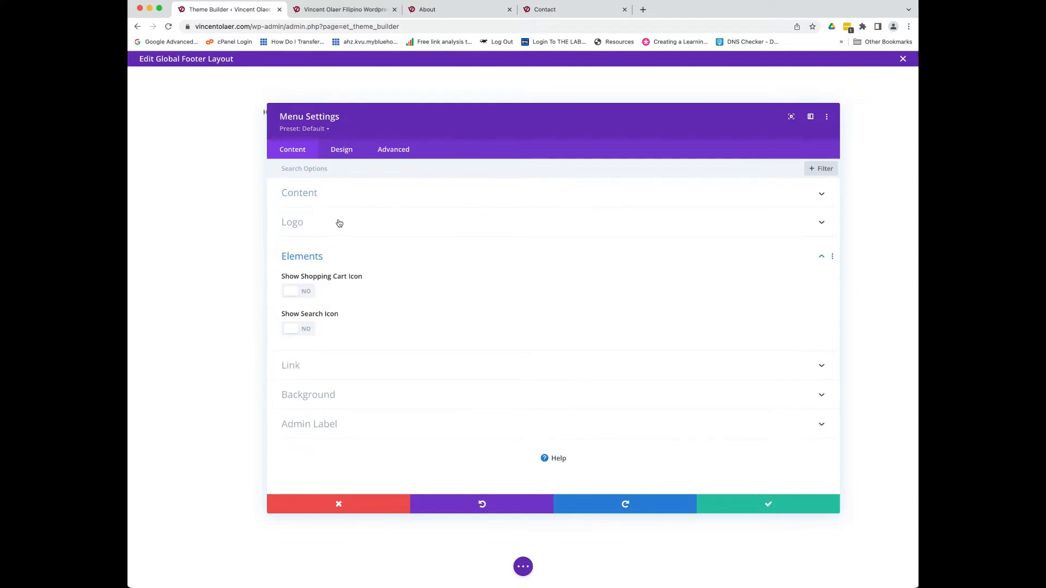
{"action": "left_click", "coordinate": [346, 157]}
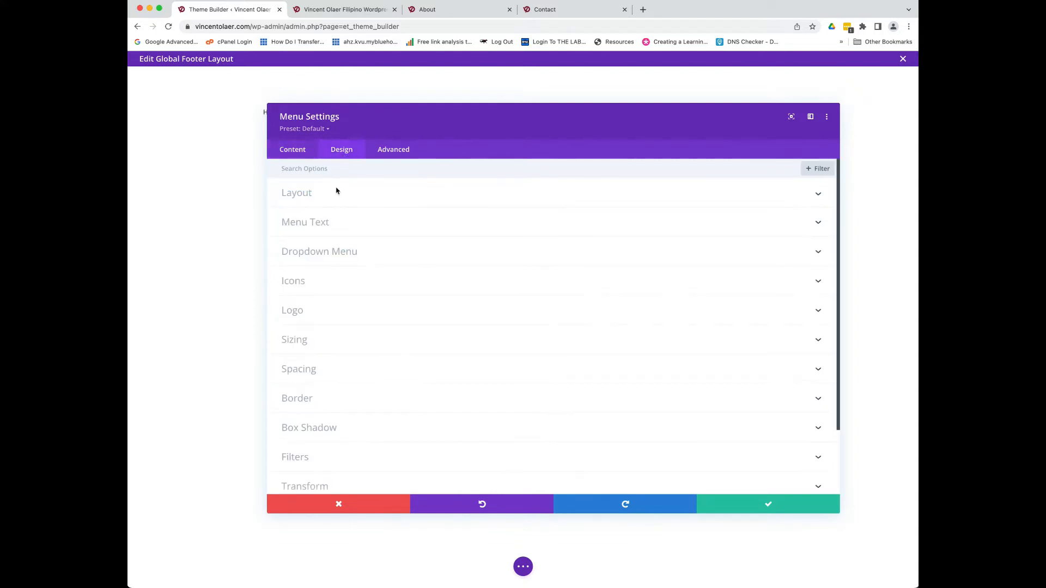
{"action": "left_click", "coordinate": [361, 201]}
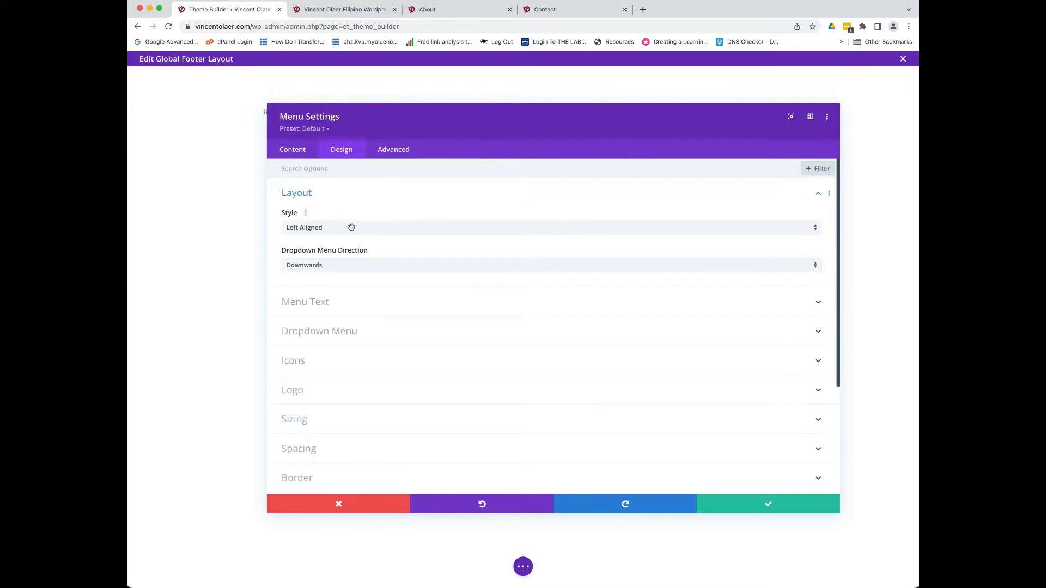
{"action": "left_click", "coordinate": [350, 229]}
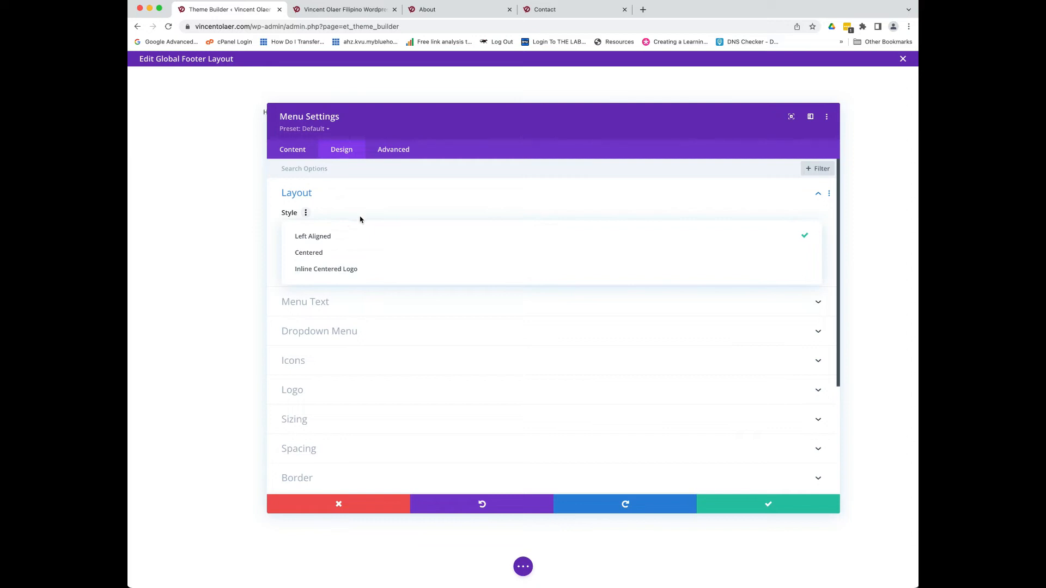
{"action": "left_click", "coordinate": [390, 203]}
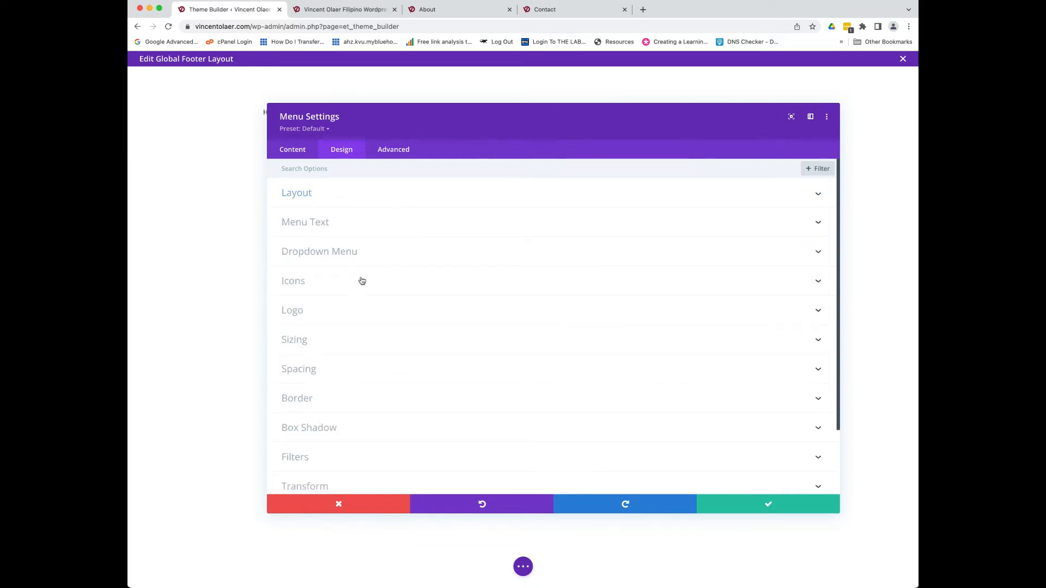
{"action": "scroll", "coordinate": [348, 354], "scroll_direction": "down", "scroll_amount": 5}
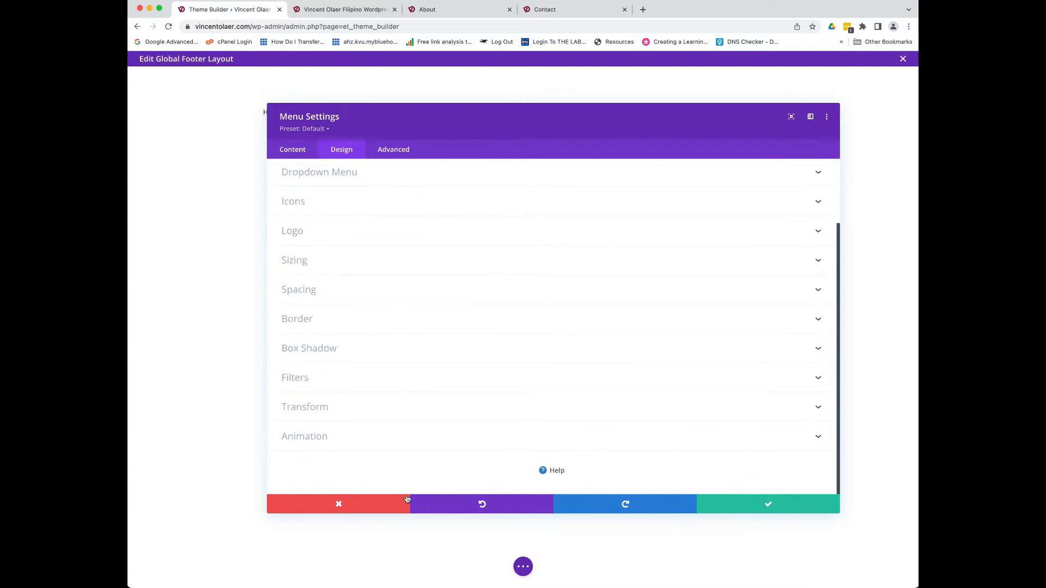
{"action": "left_click", "coordinate": [342, 504]}
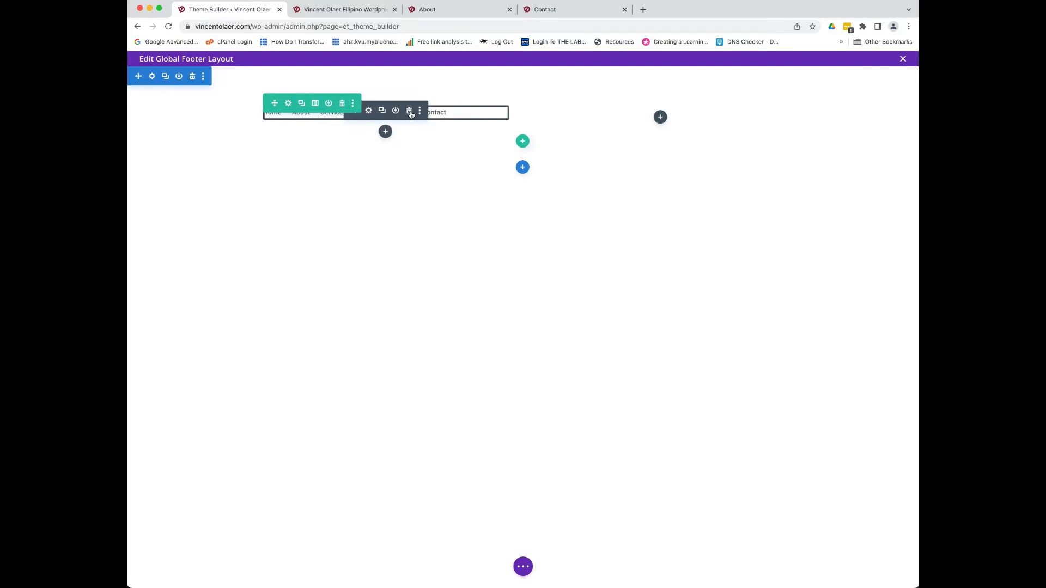
- Delete the menu module and open the module list for the empty left column
{"action": "left_click", "coordinate": [409, 111]}
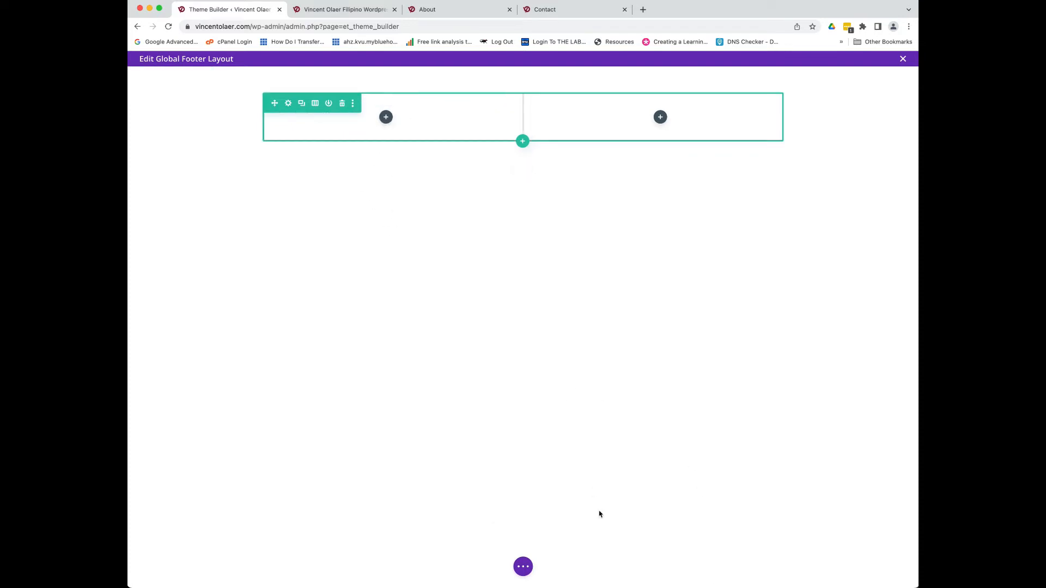
{"action": "left_click", "coordinate": [387, 120]}
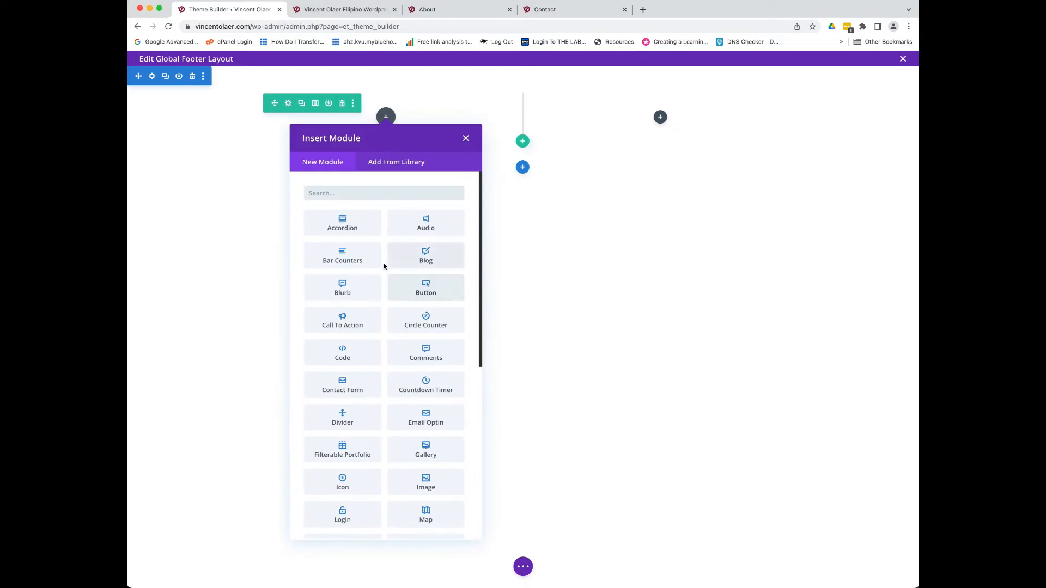
{"action": "scroll", "coordinate": [392, 329], "scroll_direction": "down", "scroll_amount": 6}
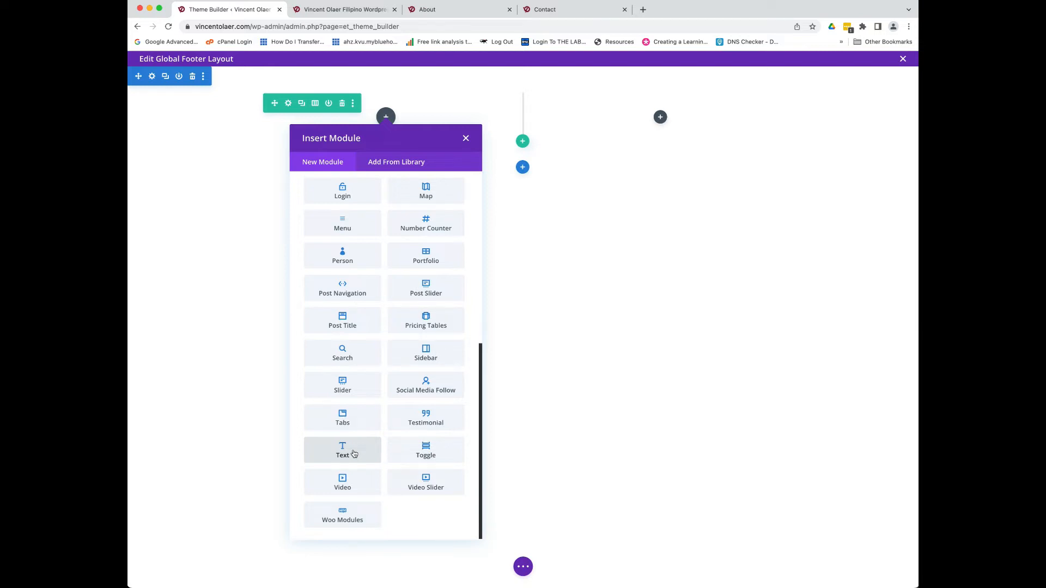
- Add a Text module, switch it to Visual editing and delete the placeholder paragraph
{"action": "left_click", "coordinate": [353, 453]}
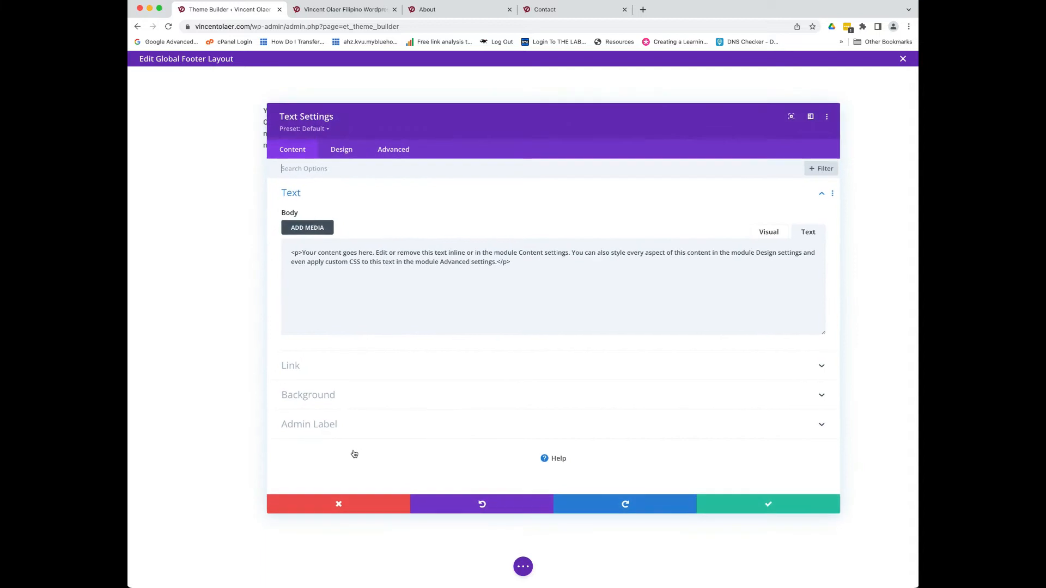
{"action": "left_click", "coordinate": [783, 233]}
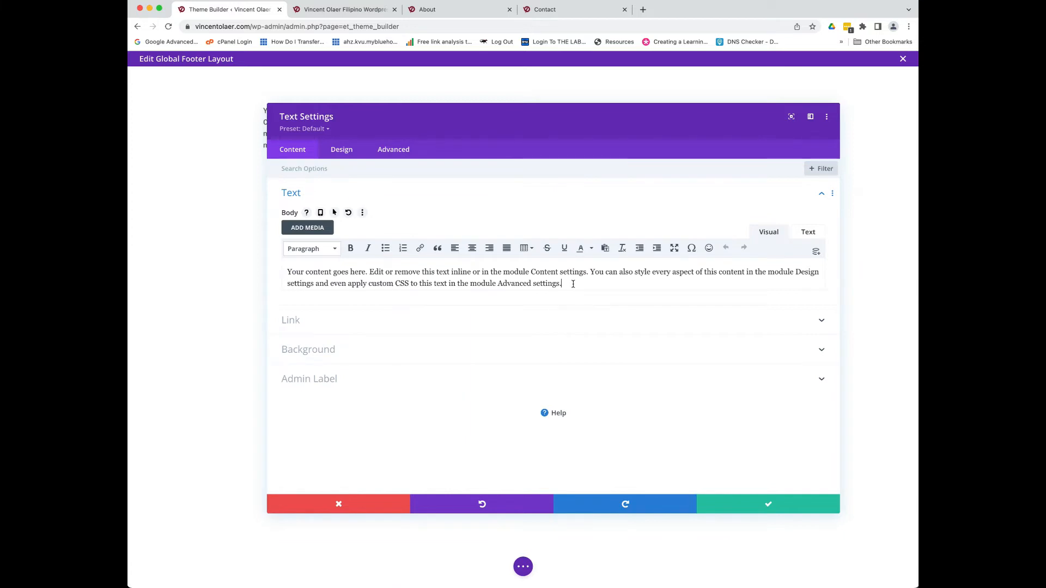
{"action": "left_click_drag", "start_coordinate": [292, 272], "coordinate": [572, 283]}
{"action": "key", "text": "BackSpace"}
{"action": "key", "text": "BackSpace"}
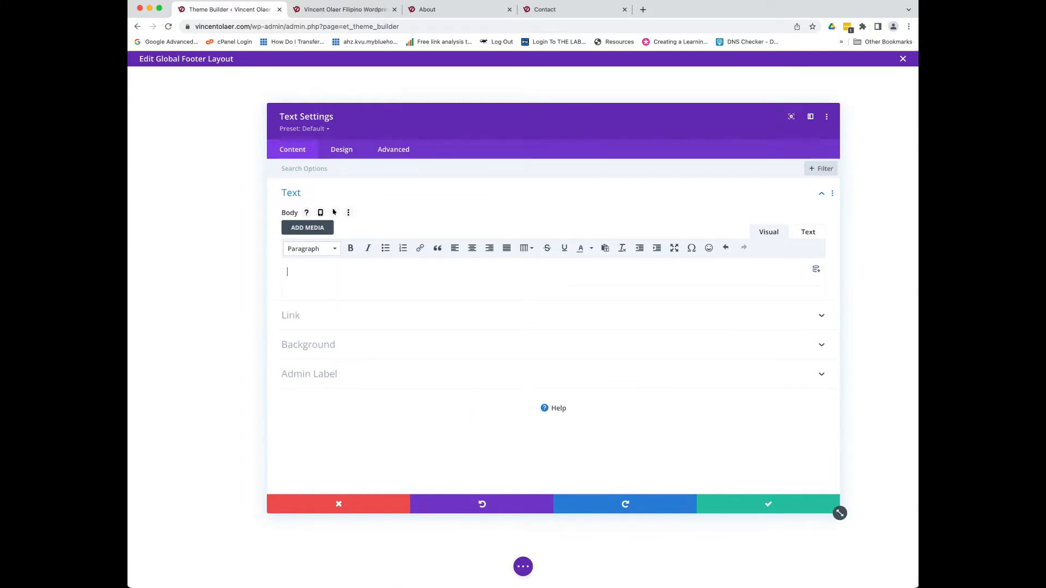
- Type a short blogger and WordPress tutor bio ending 'in the use of Divi theme' and save
{"action": "type", "text": "Vinc"}
{"action": "key", "text": "BackSpace"}
{"action": "key", "text": "BackSpace"}
{"action": "key", "text": "BackSpace"}
{"action": "key", "text": "BackSpace"}
{"action": "key", "text": "BackSpace"}
{"action": "key", "text": "BackSpace"}
{"action": "key", "text": "BackSpace"}
{"action": "key", "text": "BackSpace"}
{"action": "key", "text": "BackSpace"}
{"action": "key", "text": "BackSpace"}
{"action": "key", "text": "BackSpace"}
{"action": "key", "text": "BackSpace"}
{"action": "key", "text": "BackSpace"}
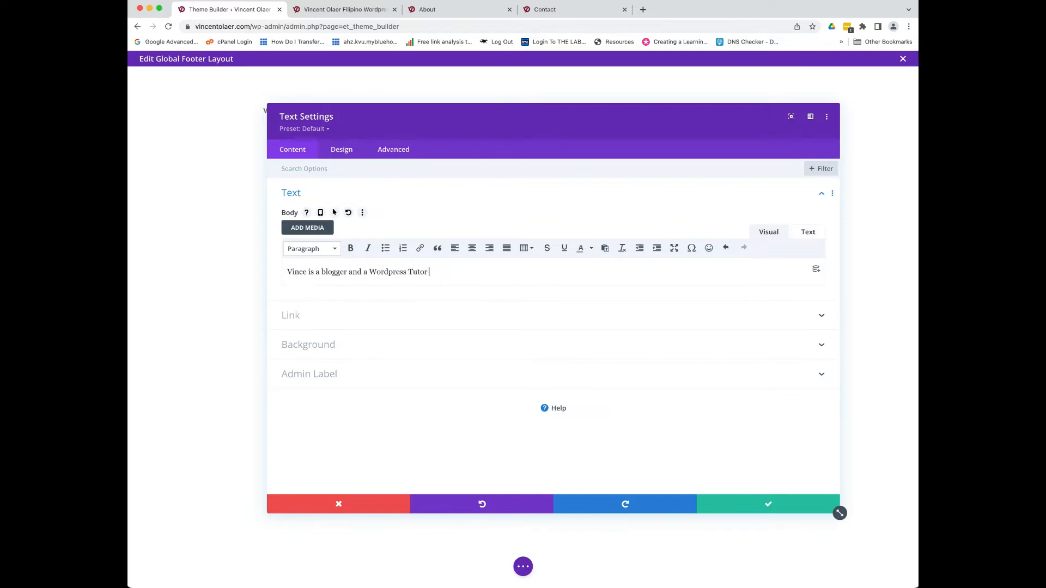
{"action": "key", "text": "BackSpace"}
{"action": "key", "text": "BackSpace"}
{"action": "key", "text": "BackSpace"}
{"action": "type", "text": ". A"}
{"action": "type", "text": "in the use of Divi theme."}
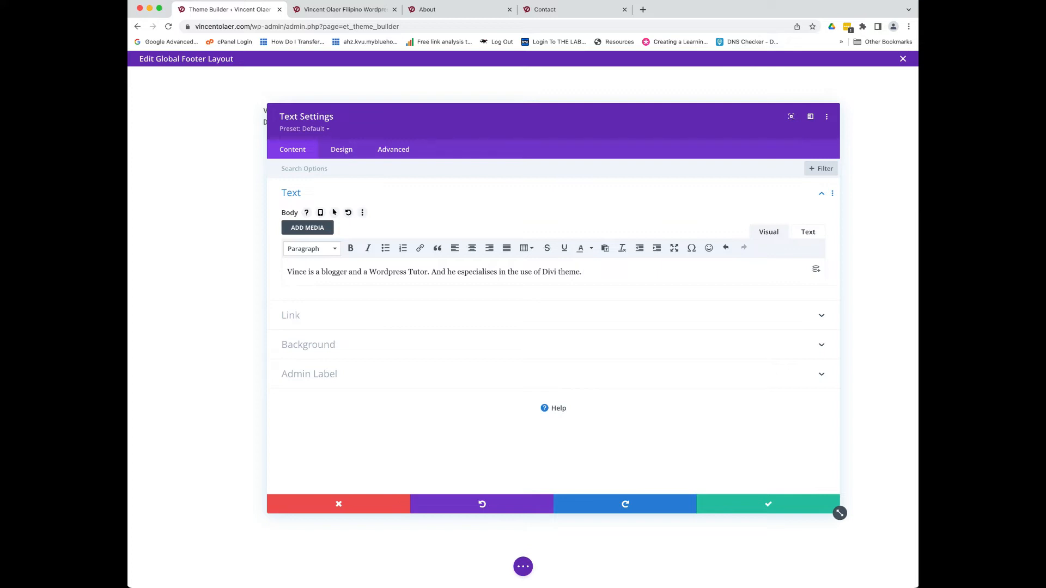
{"action": "left_click", "coordinate": [762, 506]}
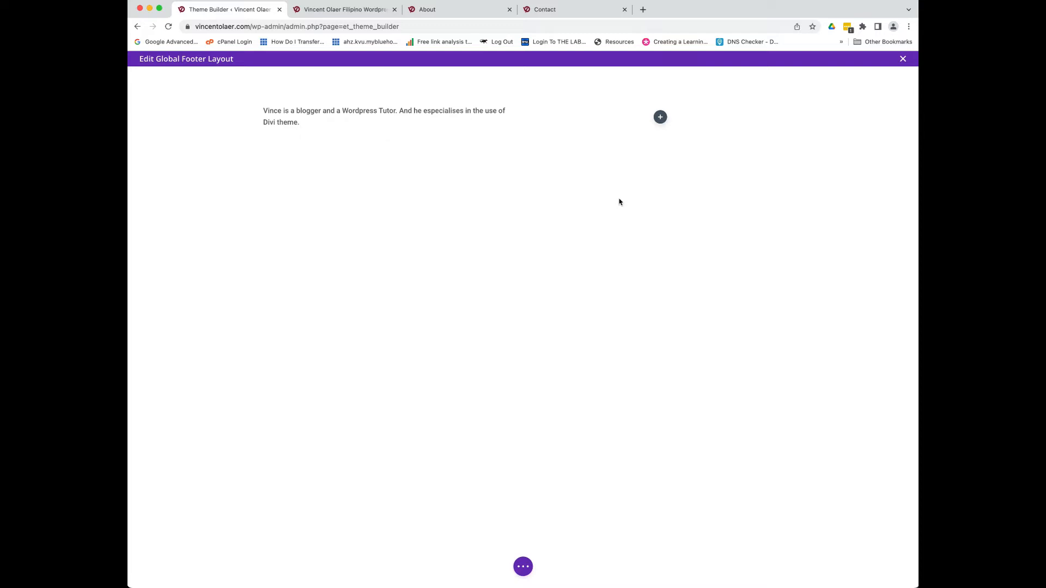
- Add a Button module with the default 'Click Here' label to the right footer column
{"action": "left_click", "coordinate": [660, 116]}
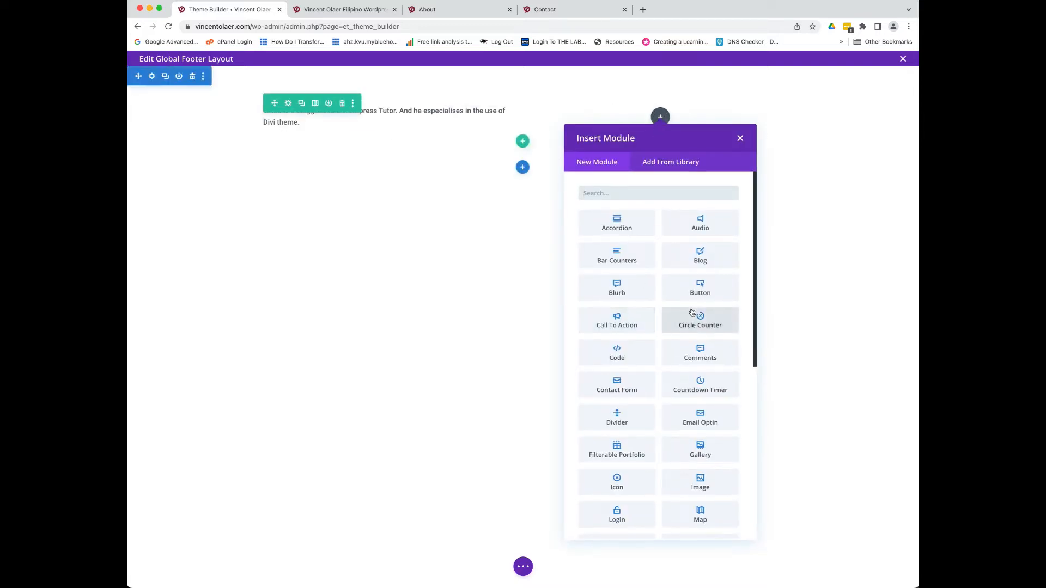
{"action": "scroll", "coordinate": [713, 282], "scroll_direction": "down", "scroll_amount": 1}
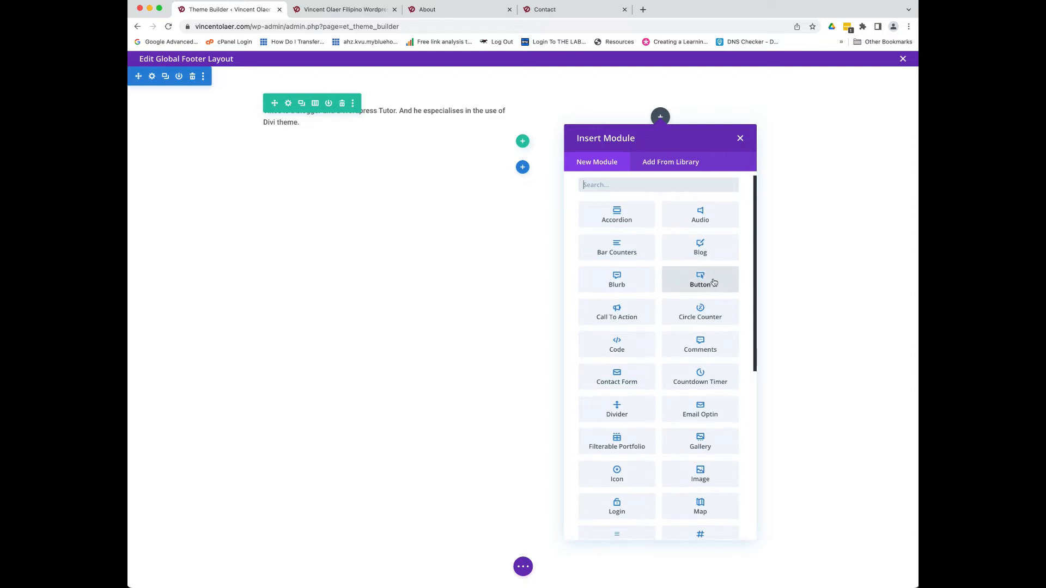
{"action": "left_click", "coordinate": [709, 282]}
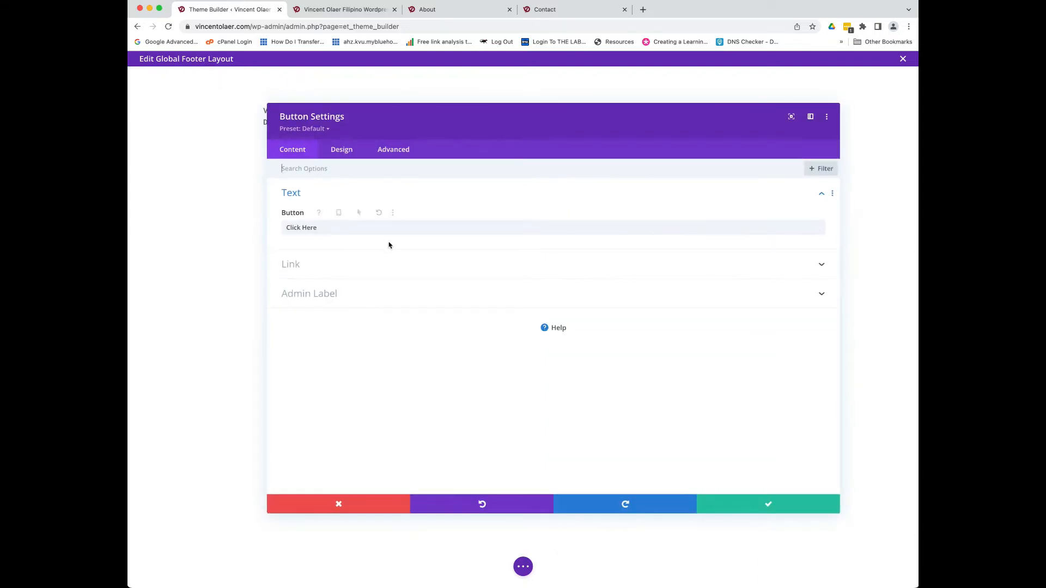
{"action": "left_click_drag", "start_coordinate": [317, 228], "coordinate": [283, 229]}
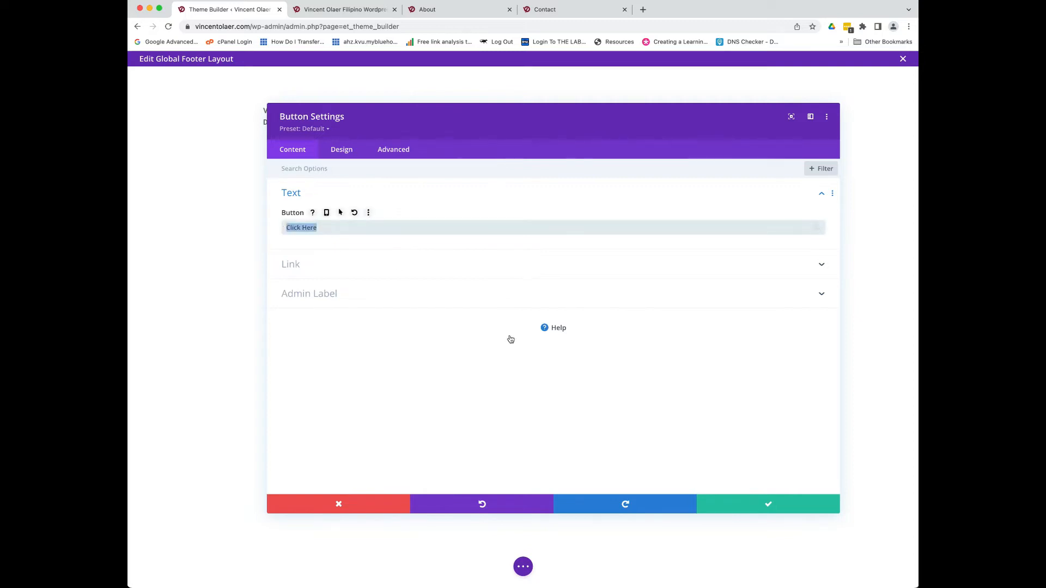
{"action": "left_click", "coordinate": [755, 507]}
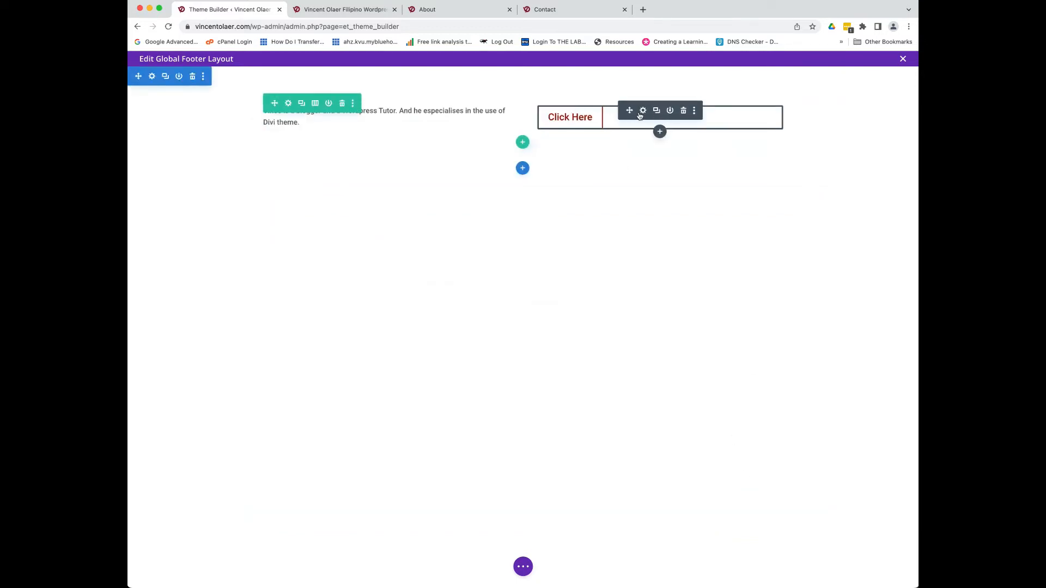
- Centre the Click Here button using its Design alignment setting
{"action": "left_click", "coordinate": [642, 111]}
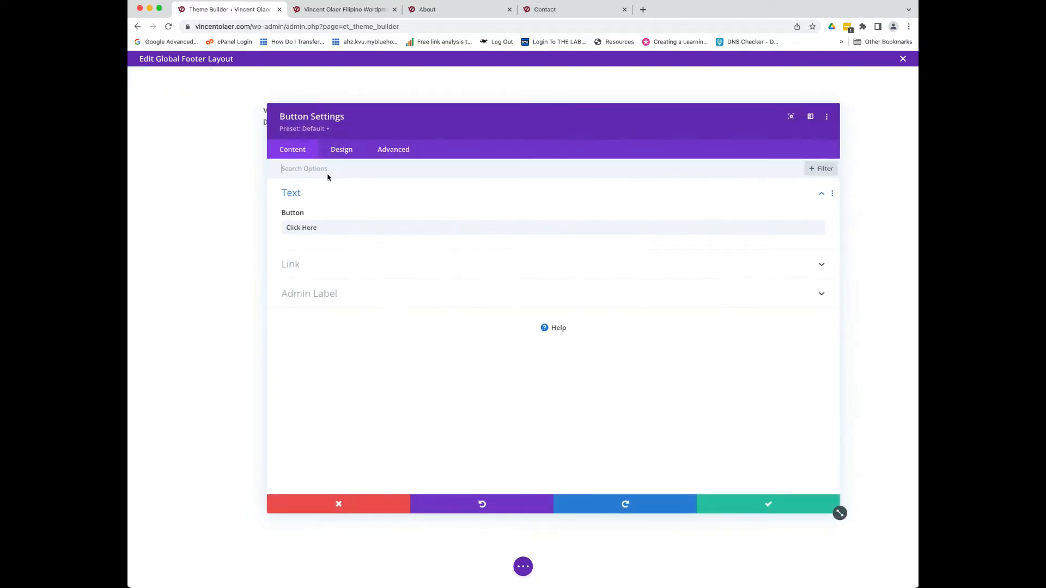
{"action": "left_click", "coordinate": [349, 150]}
{"action": "left_click", "coordinate": [309, 194]}
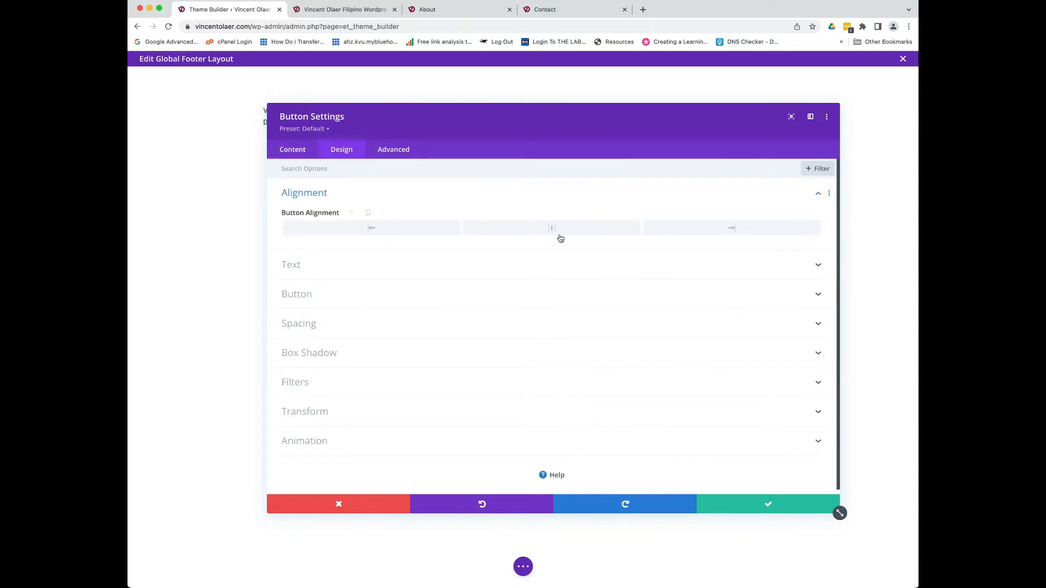
{"action": "left_click", "coordinate": [735, 506]}
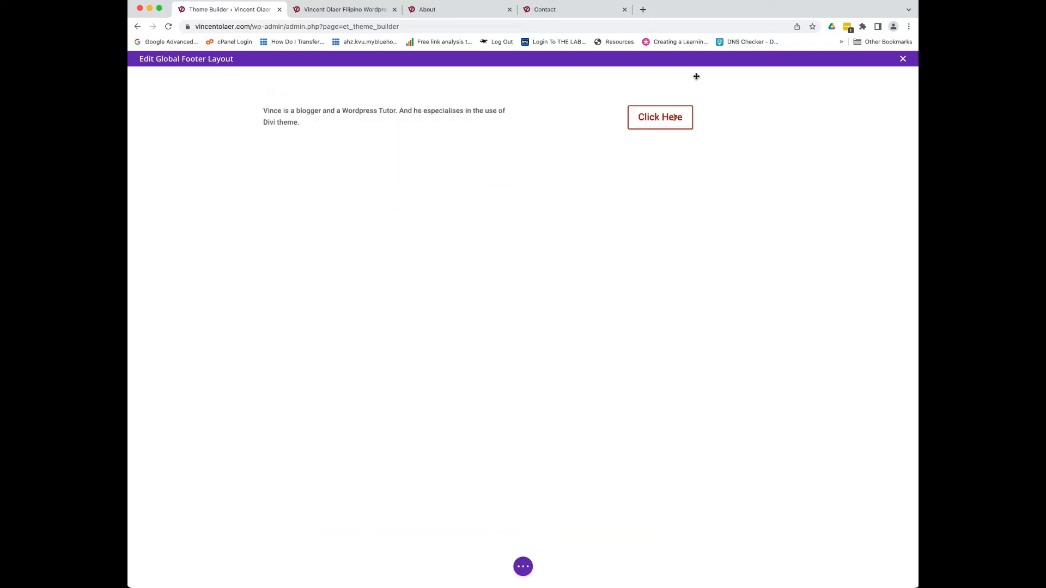
{"action": "left_click", "coordinate": [660, 131]}
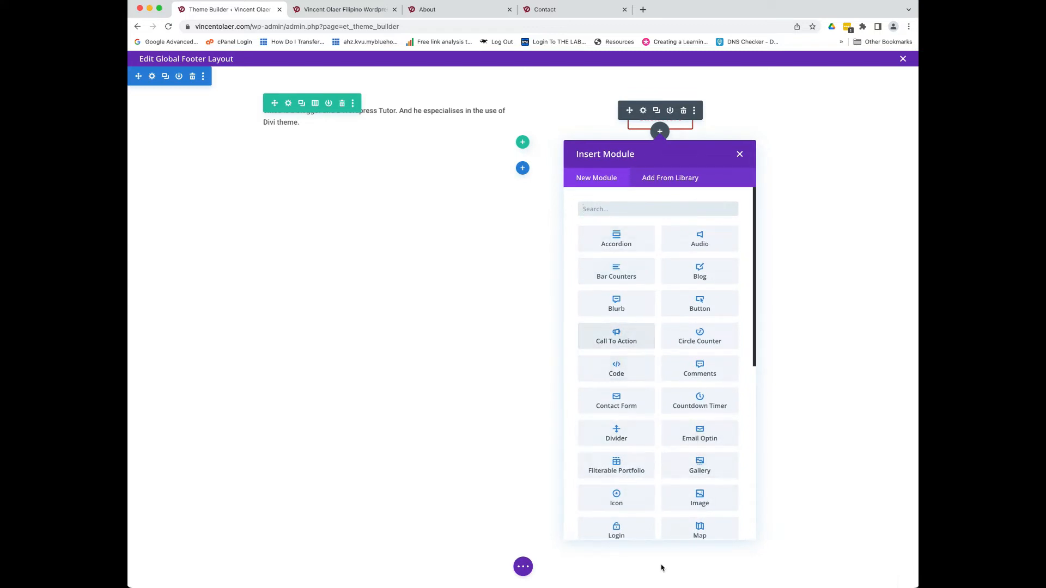
- Add a Text module under the button reading 'Visit his Youtube channel below'
{"action": "scroll", "coordinate": [637, 438], "scroll_direction": "down", "scroll_amount": 3}
{"action": "scroll", "coordinate": [636, 437], "scroll_direction": "down", "scroll_amount": 5}
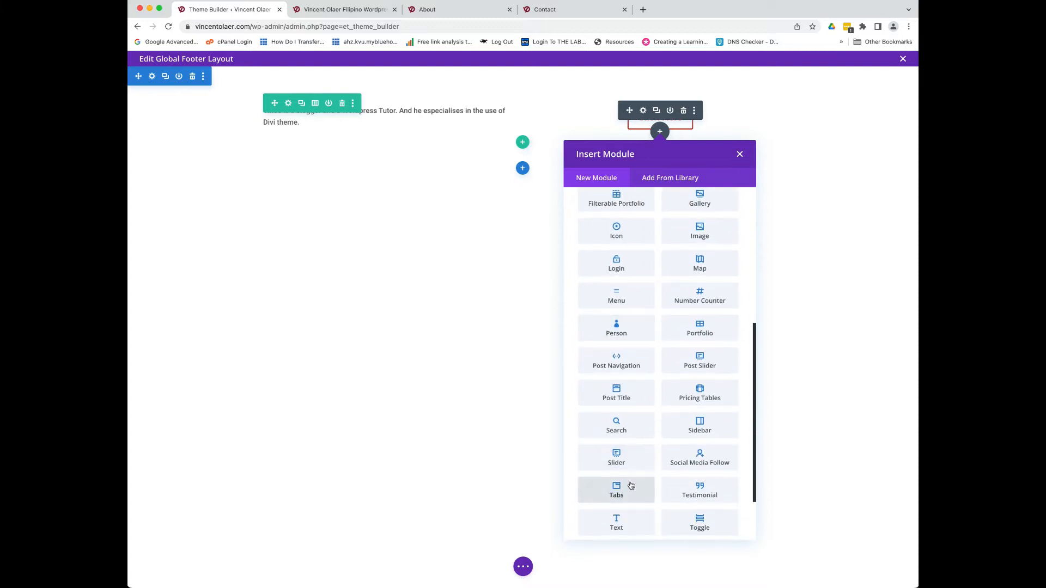
{"action": "scroll", "coordinate": [632, 467], "scroll_direction": "down", "scroll_amount": 1}
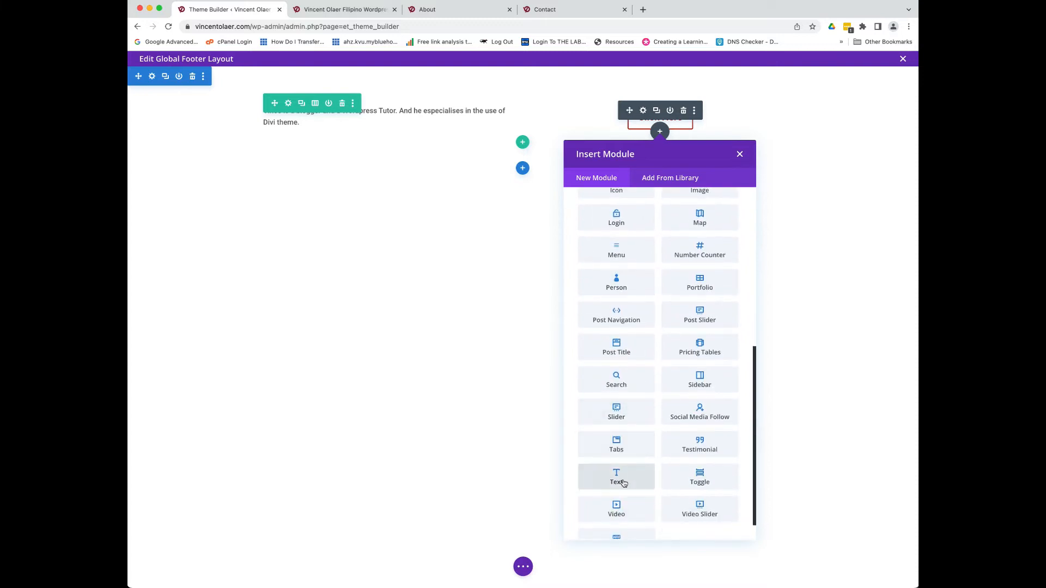
{"action": "left_click", "coordinate": [624, 484]}
{"action": "left_click_drag", "start_coordinate": [574, 288], "coordinate": [246, 267]}
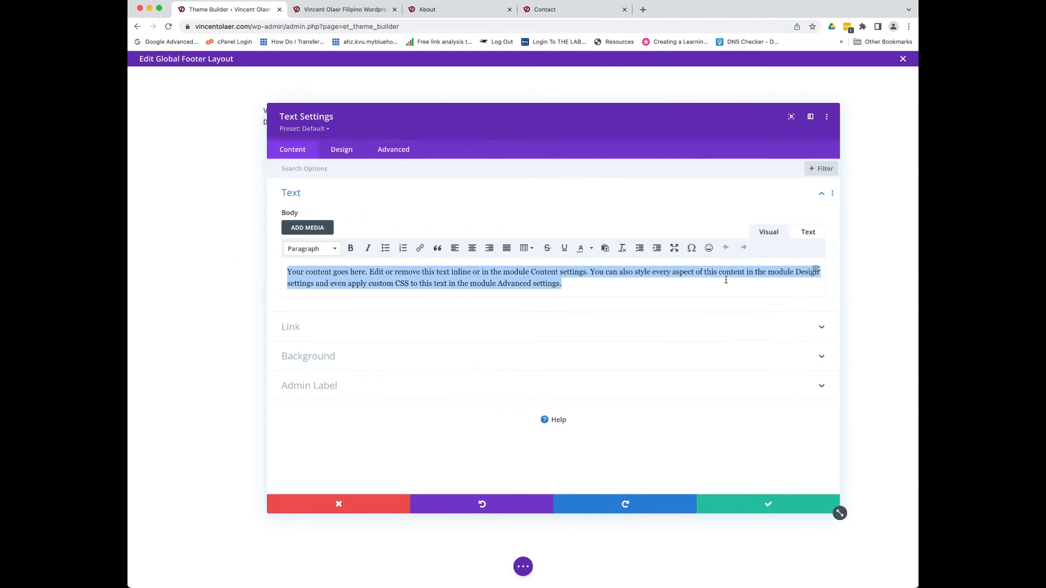
{"action": "type", "text": "Visit his blog here"}
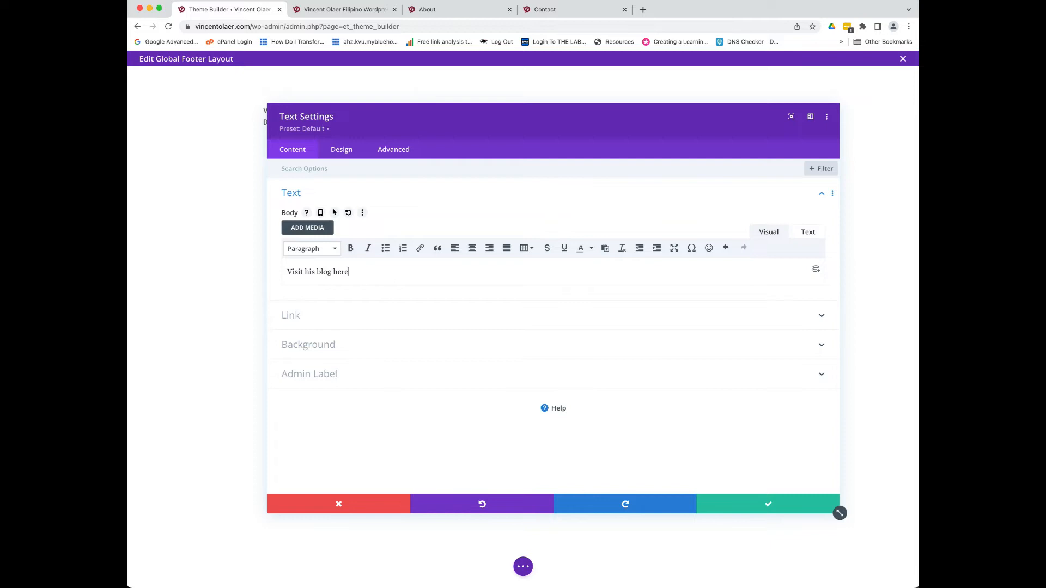
{"action": "key", "text": "BackSpace"}
{"action": "key", "text": "BackSpace"}
{"action": "key", "text": "BackSpace"}
{"action": "key", "text": "BackSpace"}
{"action": "key", "text": "BackSpace"}
{"action": "key", "text": "BackSpace"}
{"action": "left_click", "coordinate": [775, 512]}
- Move the Youtube text above the Click Here button and set its text size to 20px
{"action": "mouse_move", "coordinate": [614, 151]}
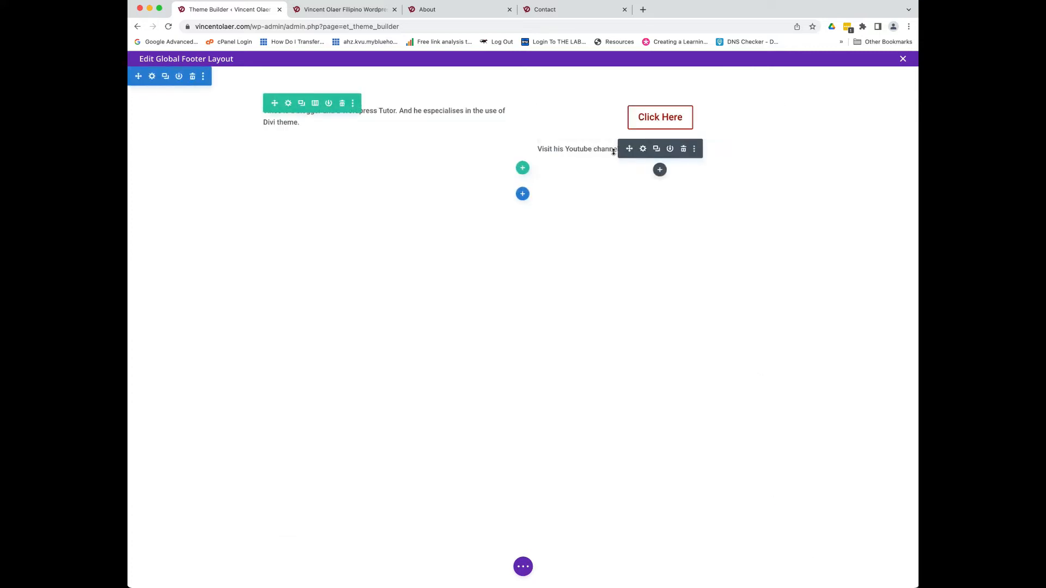
{"action": "left_click_drag", "start_coordinate": [629, 148], "coordinate": [659, 131]}
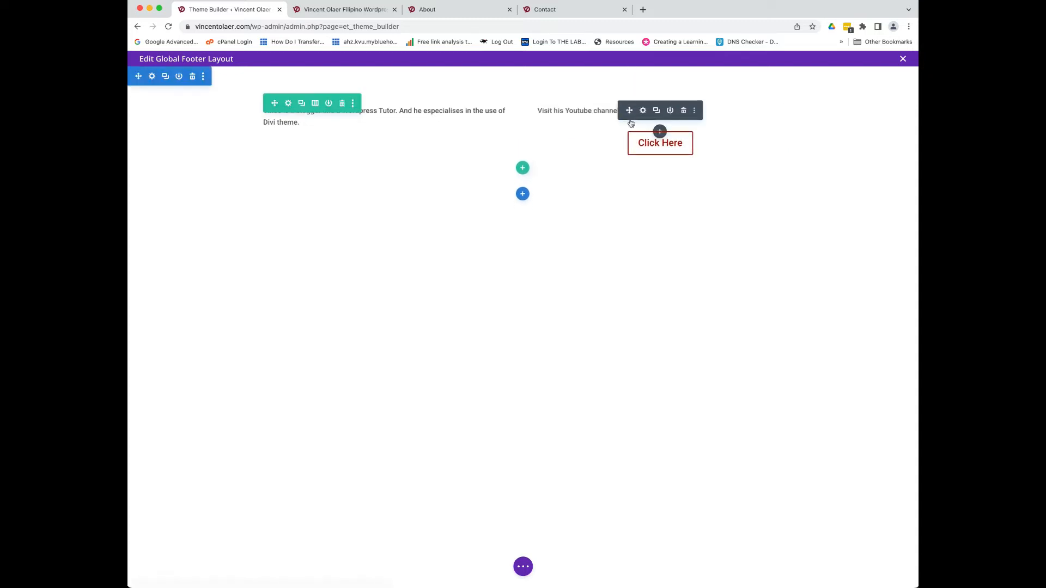
{"action": "left_click", "coordinate": [646, 110]}
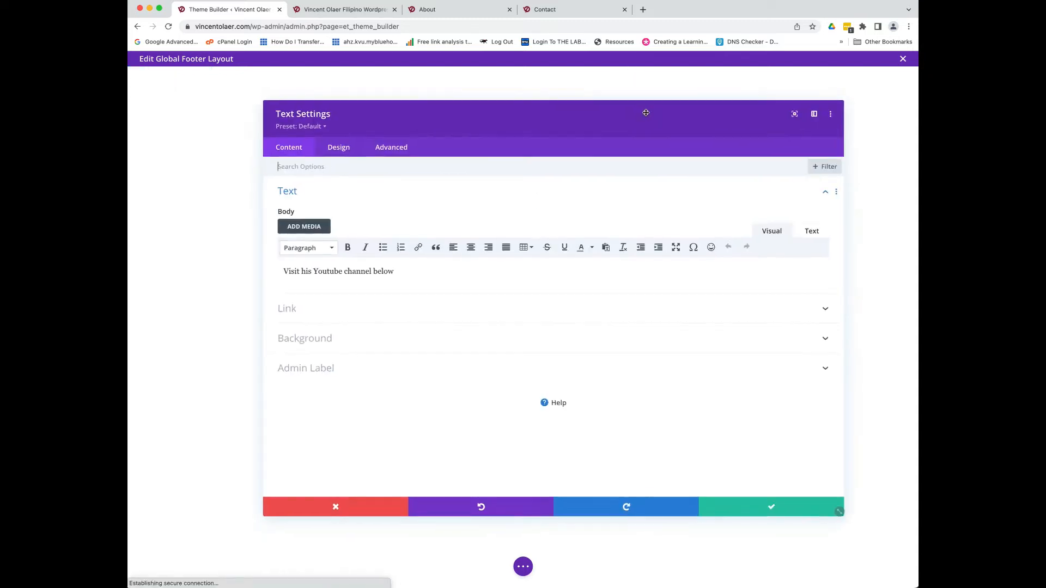
{"action": "left_click", "coordinate": [338, 148]}
{"action": "left_click", "coordinate": [327, 198]}
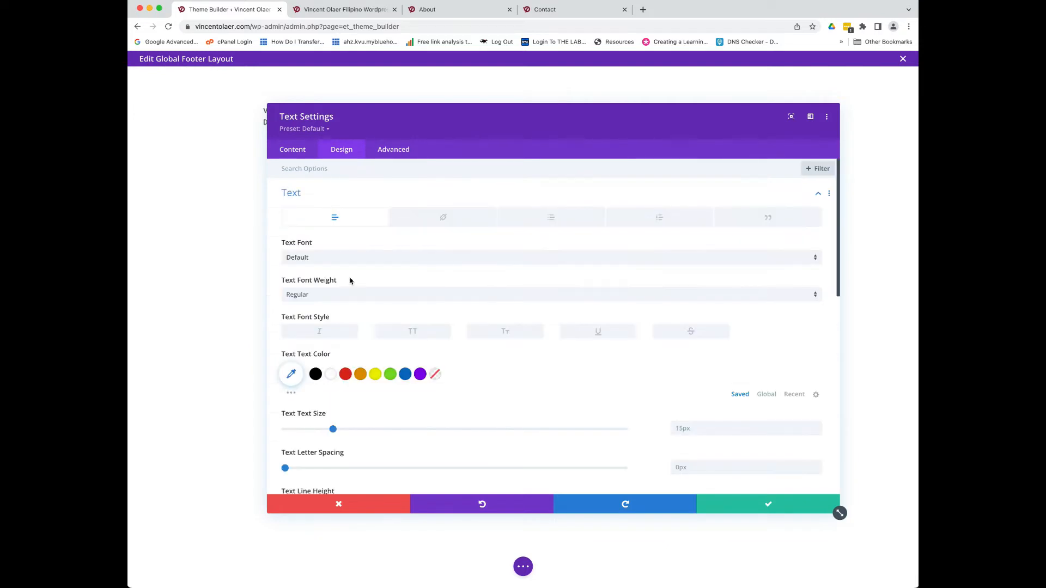
{"action": "scroll", "coordinate": [393, 326], "scroll_direction": "down", "scroll_amount": 2}
{"action": "left_click_drag", "start_coordinate": [333, 346], "coordinate": [351, 350]}
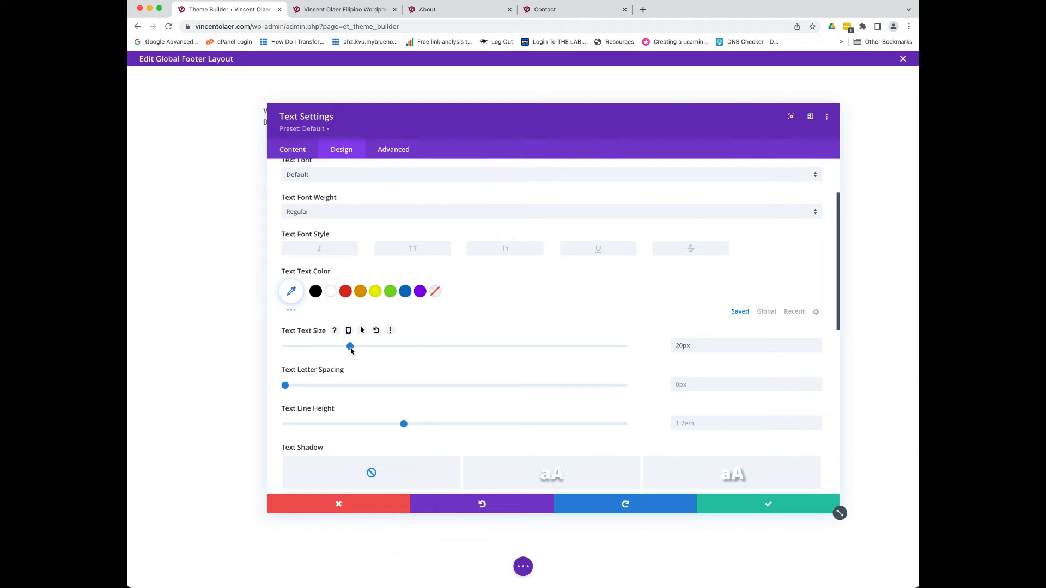
- Make the Youtube text bold and centred, then save the styling
{"action": "scroll", "coordinate": [401, 245], "scroll_direction": "up", "scroll_amount": 1}
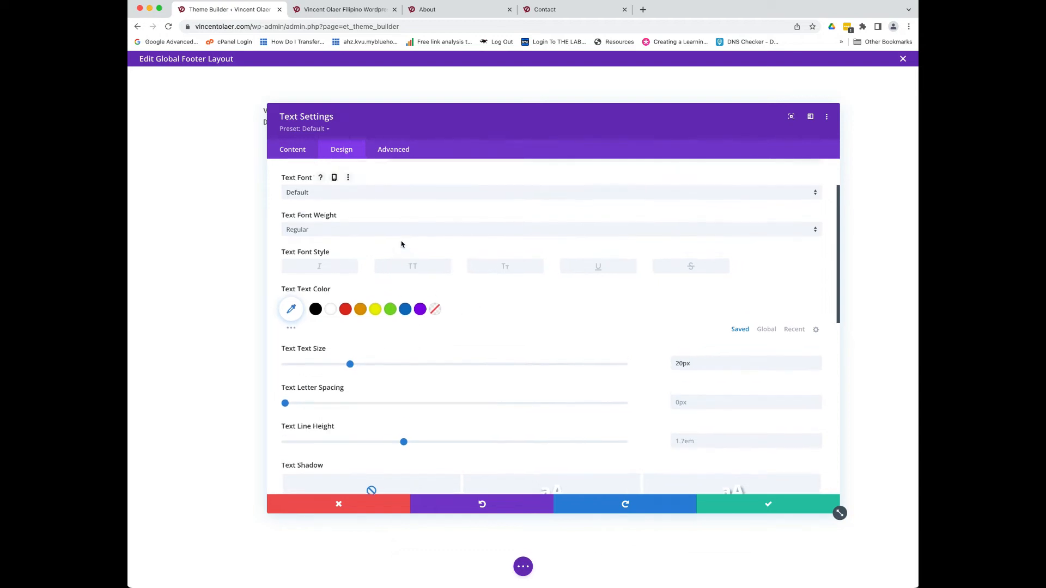
{"action": "left_click", "coordinate": [322, 229]}
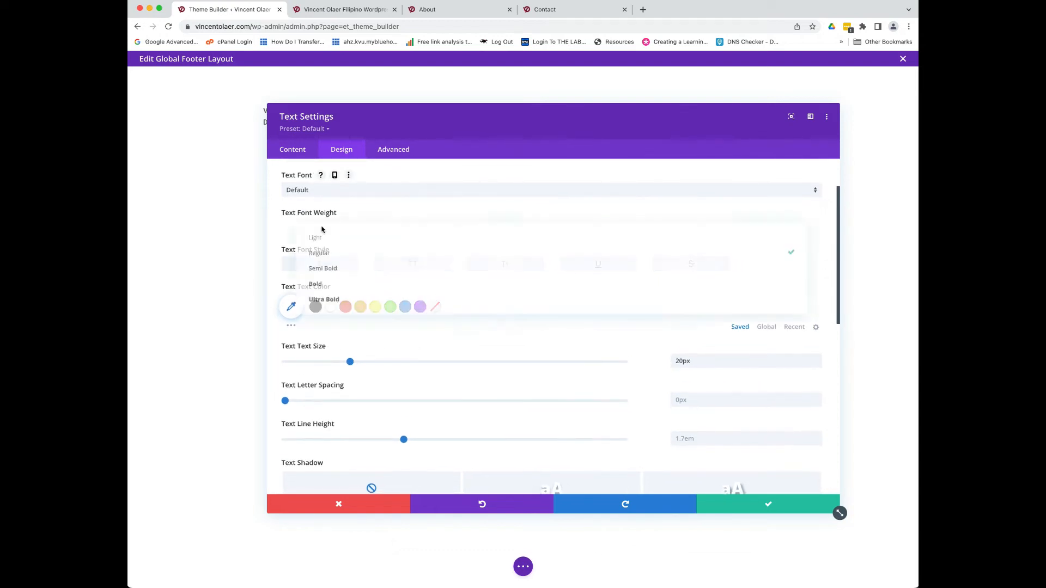
{"action": "left_click", "coordinate": [320, 284]}
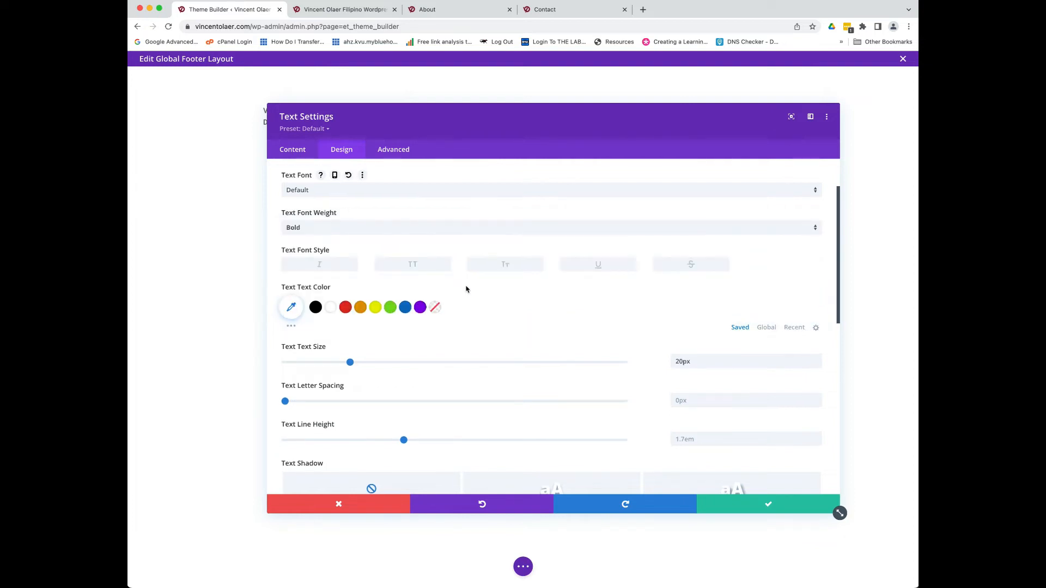
{"action": "scroll", "coordinate": [428, 335], "scroll_direction": "down", "scroll_amount": 4}
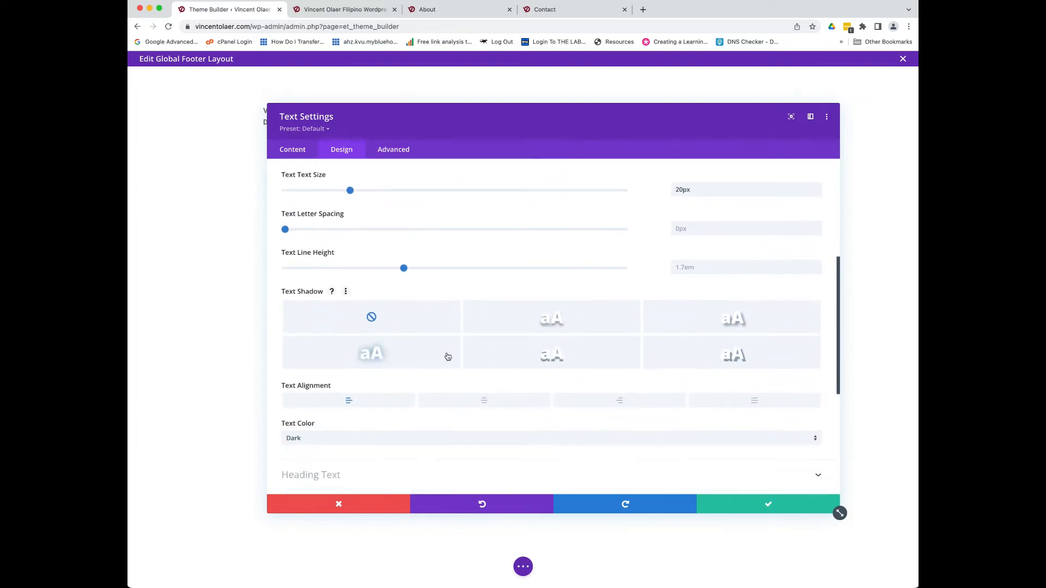
{"action": "left_click", "coordinate": [481, 403]}
{"action": "left_click_drag", "start_coordinate": [566, 129], "coordinate": [539, 166]}
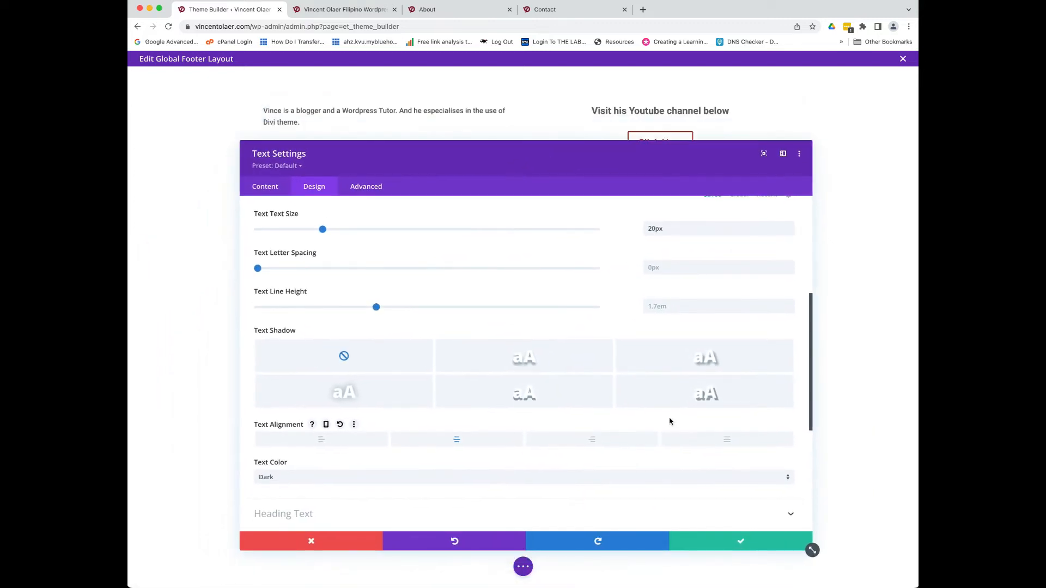
{"action": "left_click", "coordinate": [721, 531]}
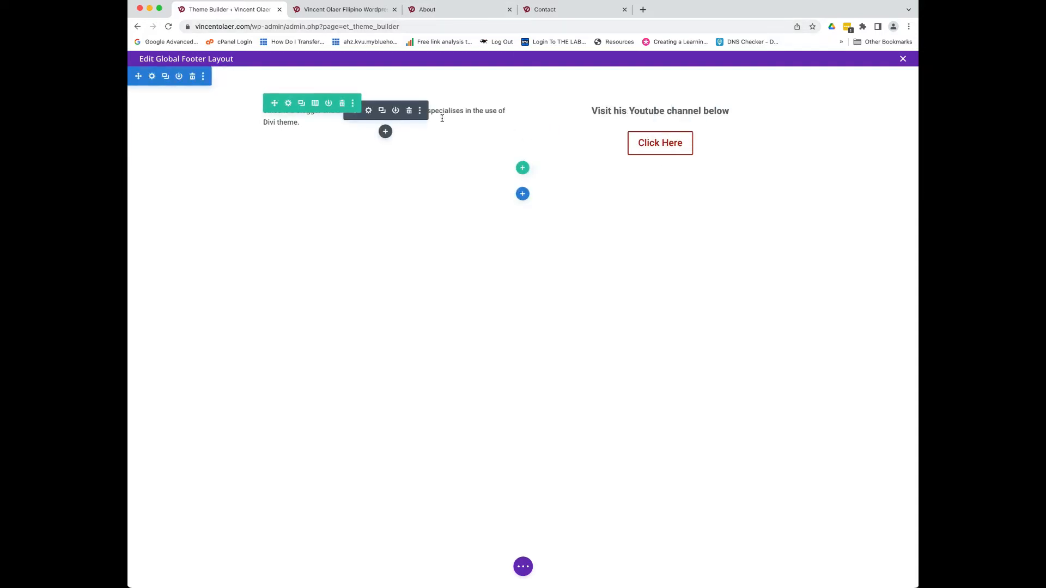
{"action": "left_click", "coordinate": [427, 9]}
{"action": "scroll", "coordinate": [621, 482], "scroll_direction": "down", "scroll_amount": 3}
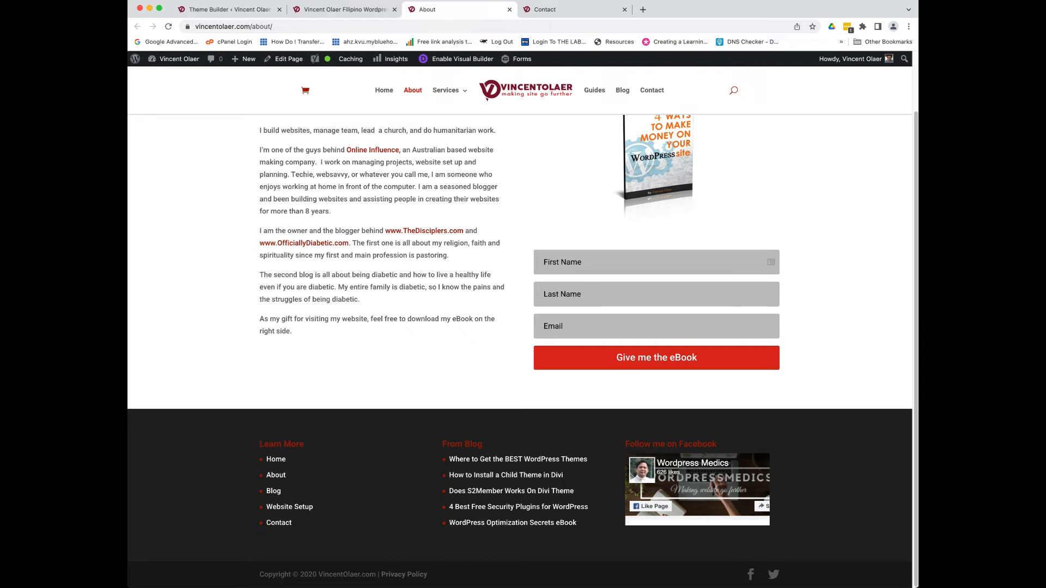
{"action": "left_click", "coordinate": [262, 10]}
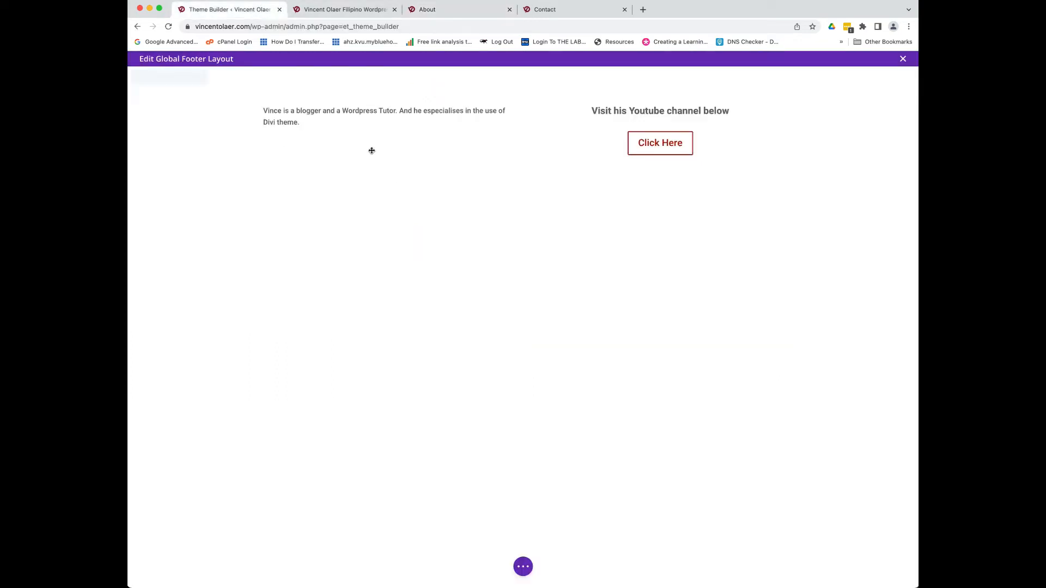
- Set the footer section's background colour to dark grey #3a3a3a
{"action": "left_click", "coordinate": [152, 77]}
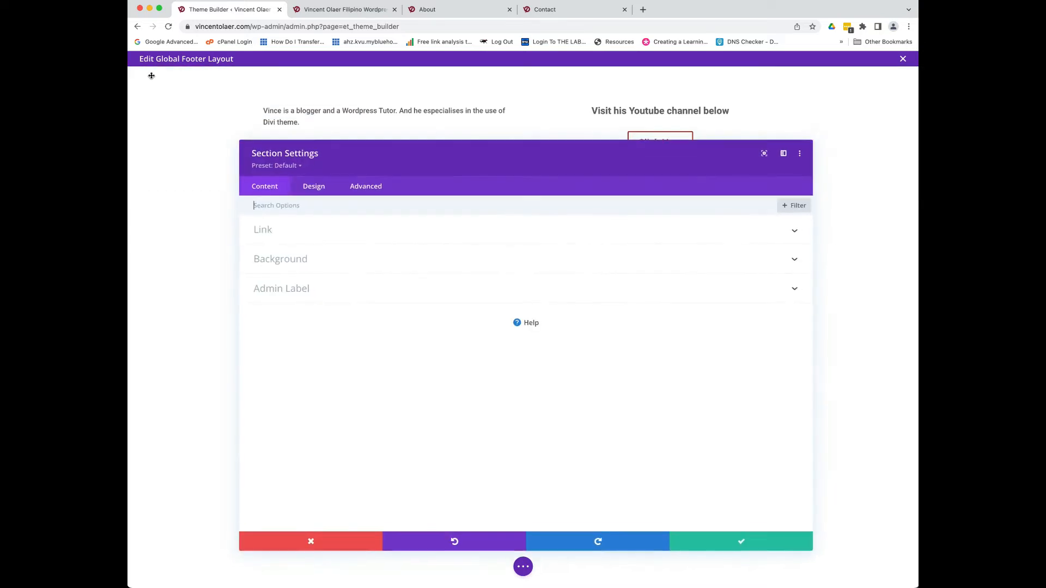
{"action": "left_click", "coordinate": [311, 260]}
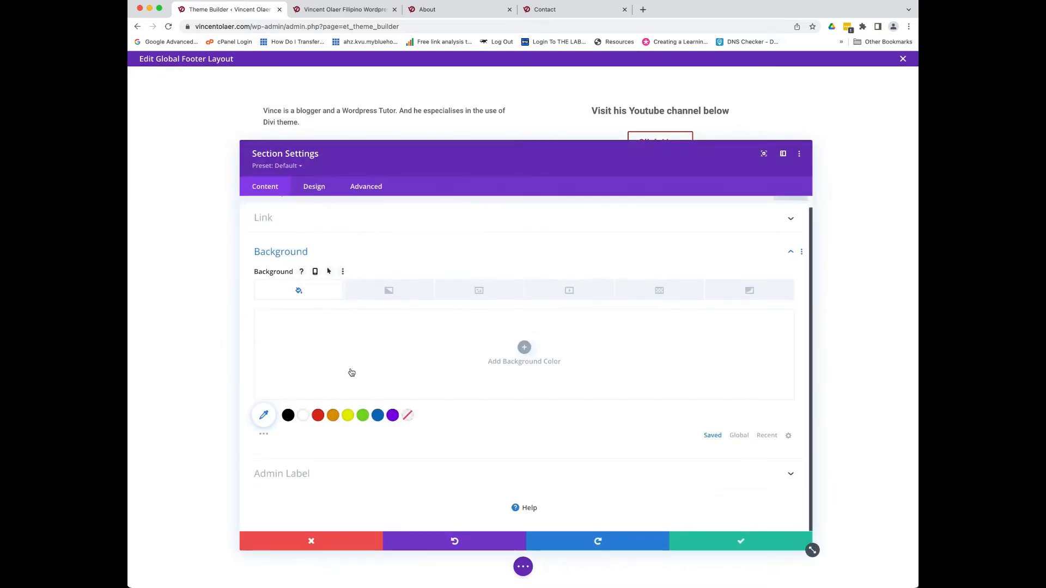
{"action": "left_click", "coordinate": [264, 416]}
{"action": "left_click_drag", "start_coordinate": [257, 321], "coordinate": [249, 383]}
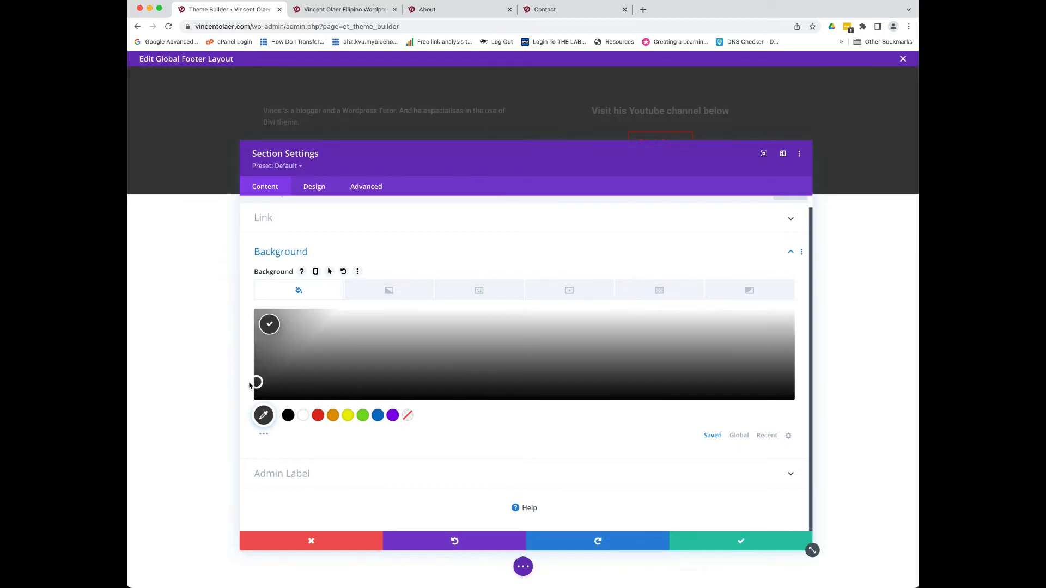
{"action": "left_click", "coordinate": [729, 546]}
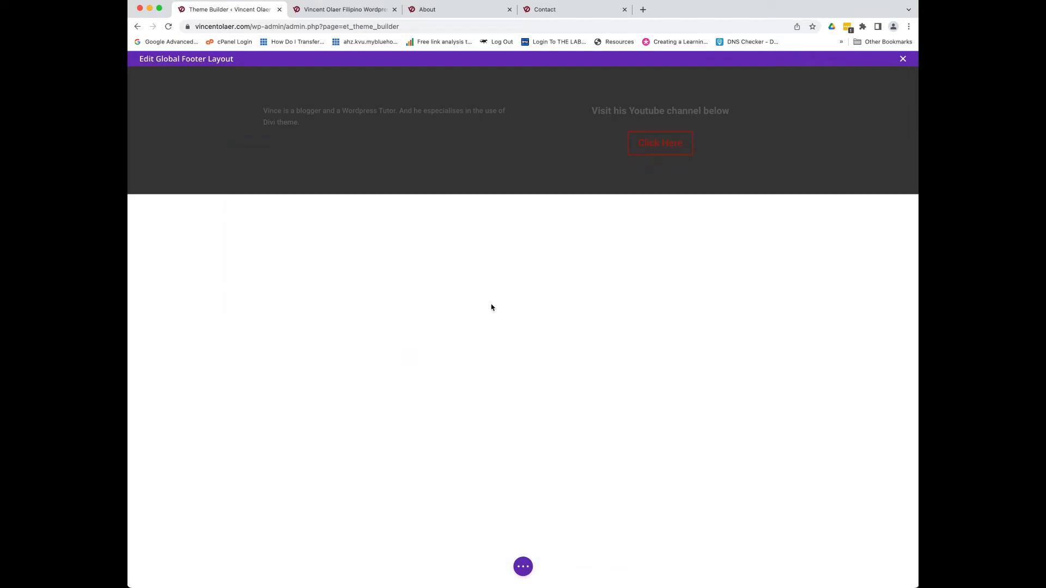
- Turn the footer bio paragraph text white (#eeeeee), then open the Youtube line's Design settings
{"action": "mouse_move", "coordinate": [381, 115]}
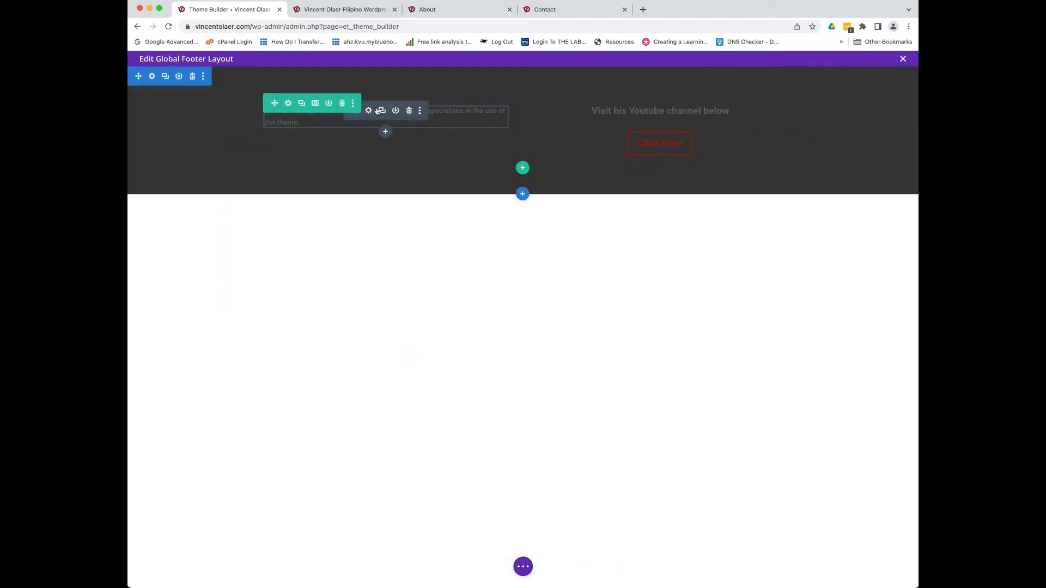
{"action": "left_click", "coordinate": [369, 111]}
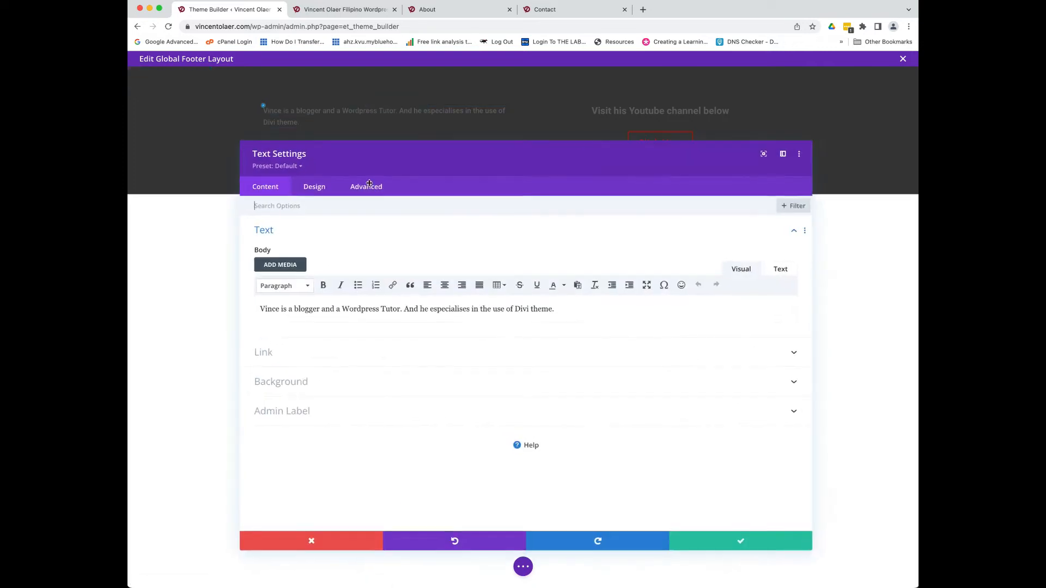
{"action": "left_click", "coordinate": [328, 185]}
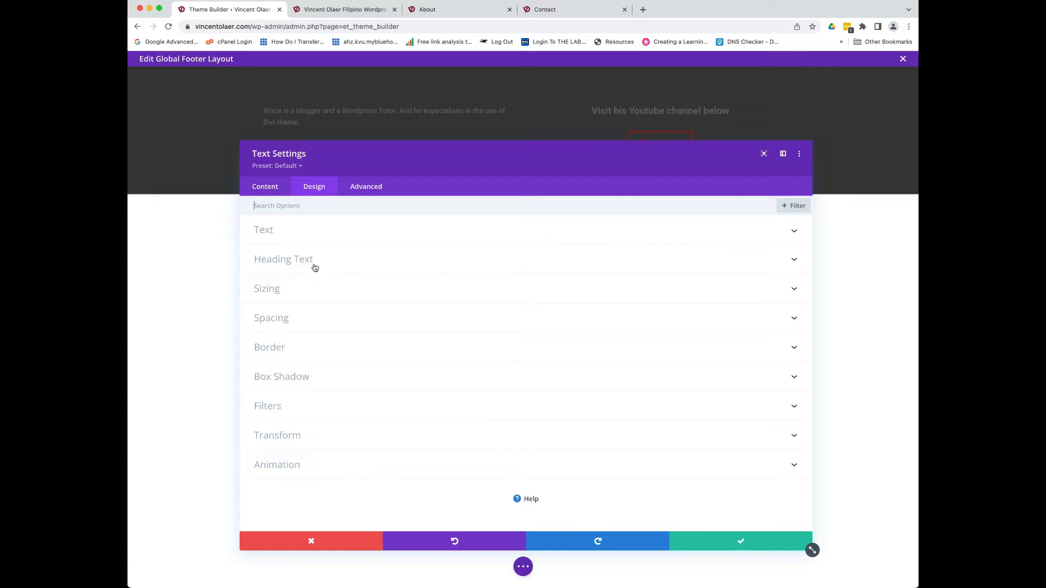
{"action": "left_click", "coordinate": [314, 235]}
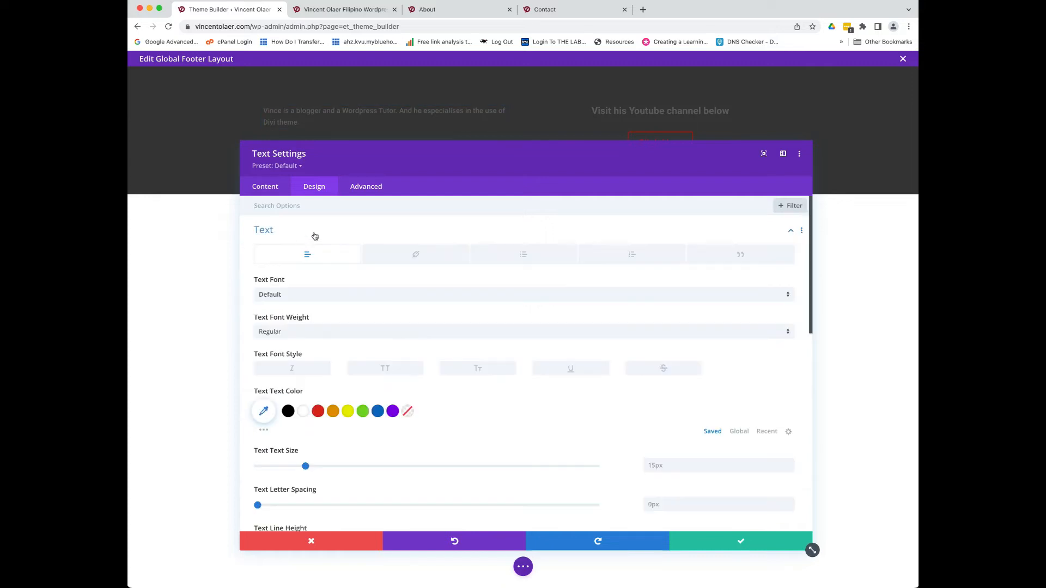
{"action": "left_click", "coordinate": [263, 415]}
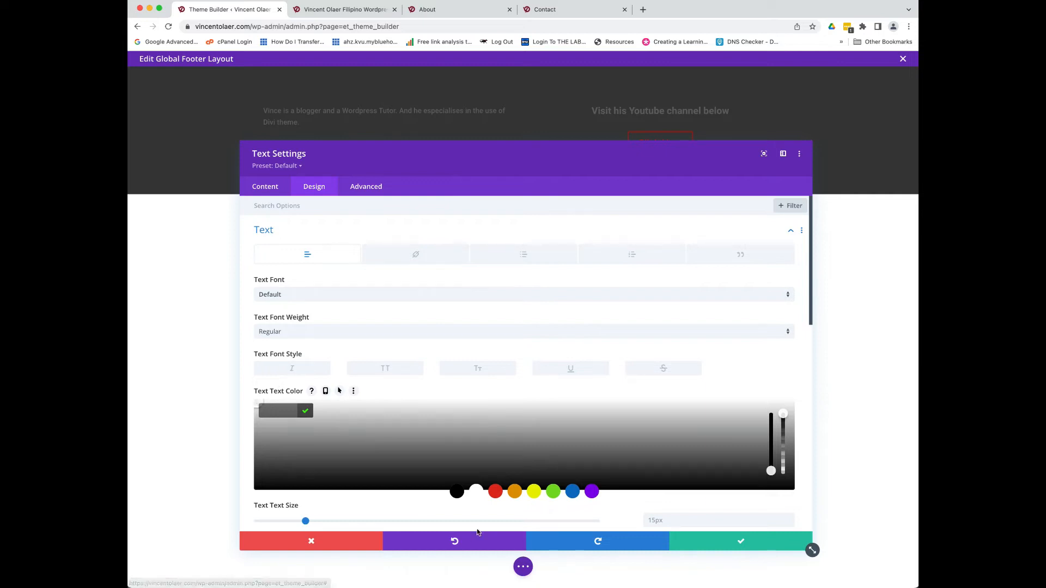
{"action": "left_click", "coordinate": [476, 495]}
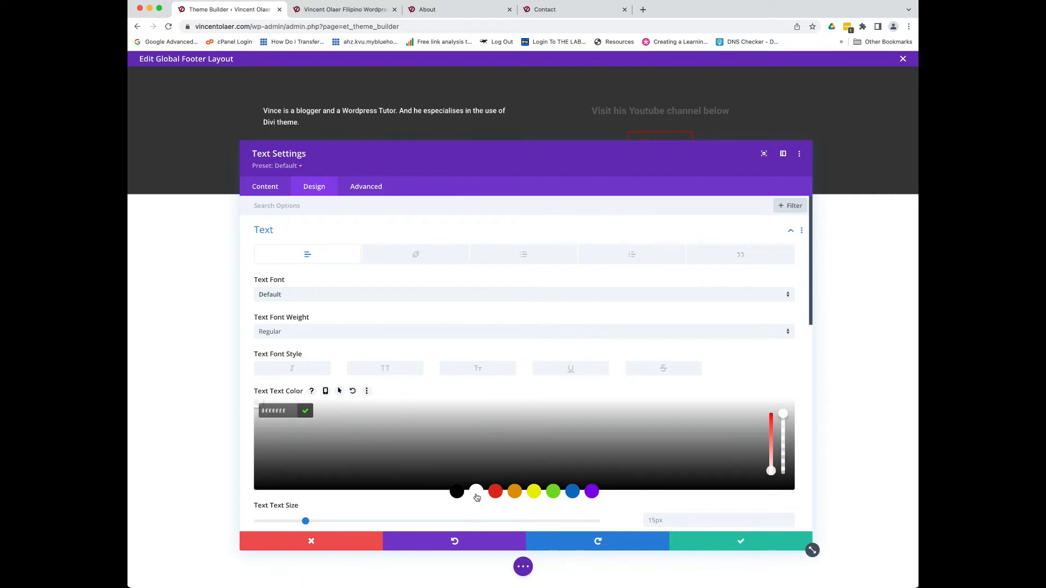
{"action": "left_click", "coordinate": [731, 538]}
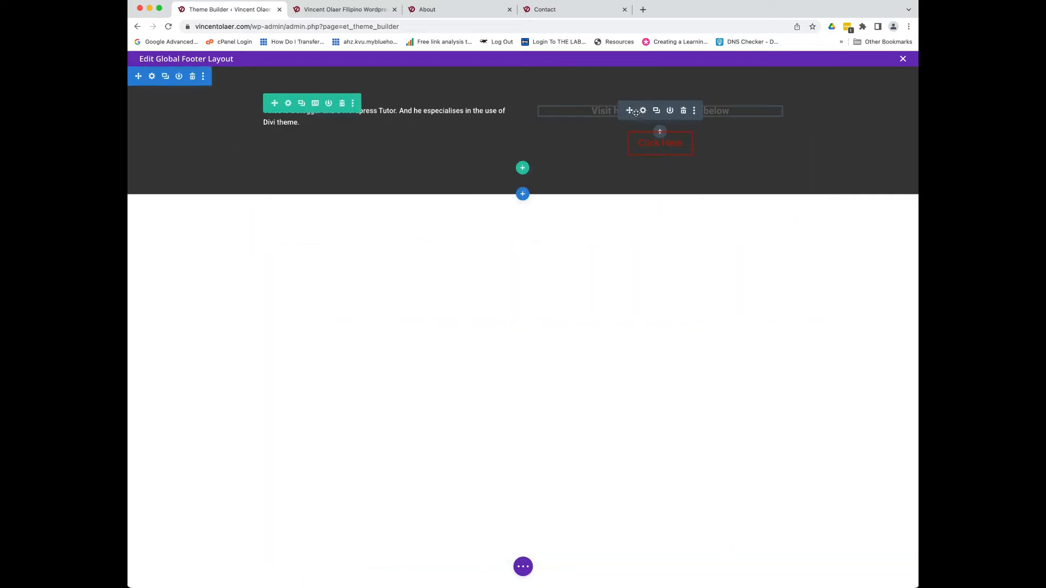
{"action": "left_click", "coordinate": [644, 112]}
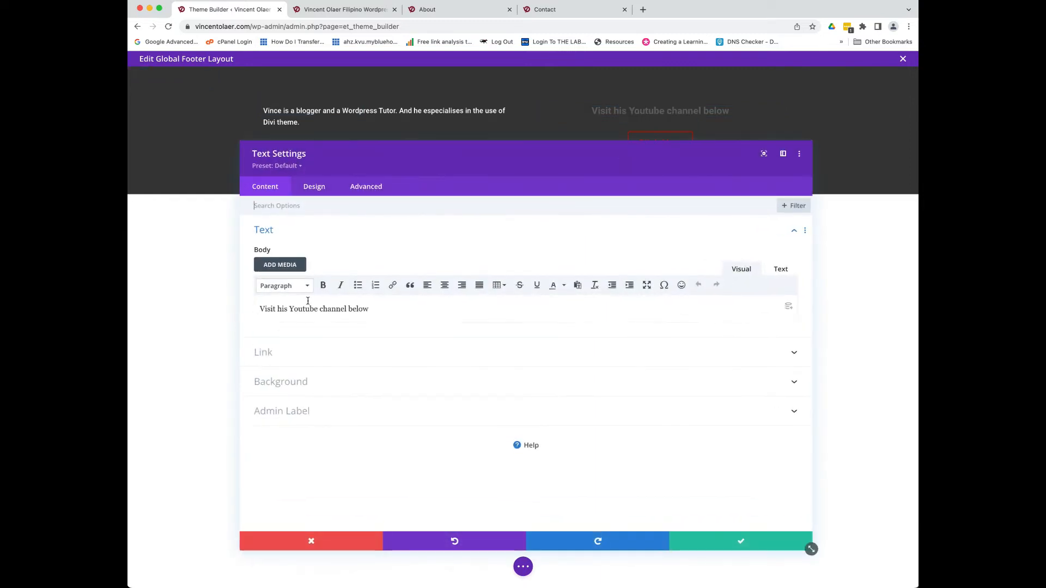
{"action": "left_click", "coordinate": [314, 186]}
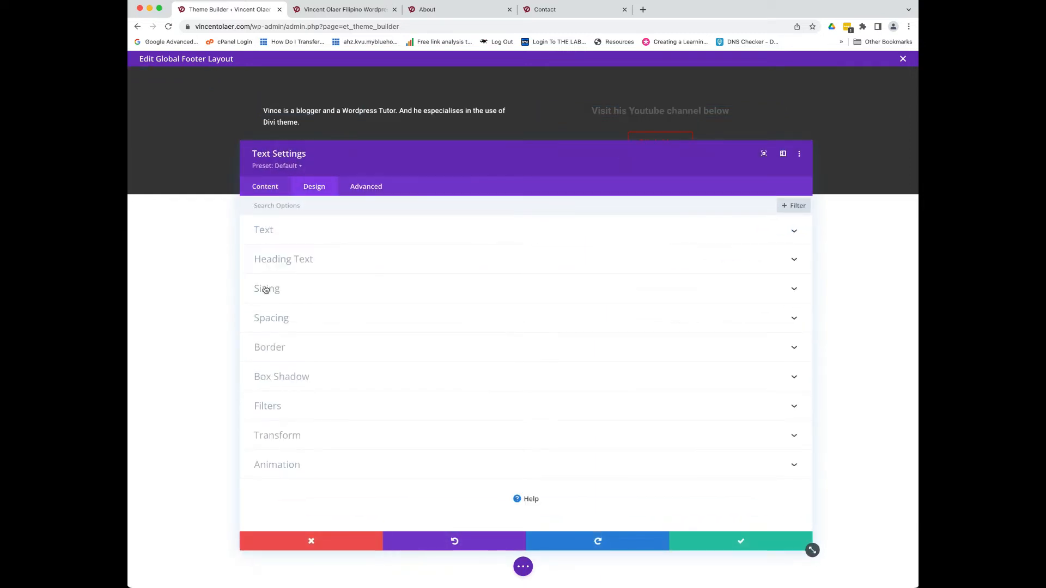
- Make the 'Visit his Youtube channel below' text white
{"action": "left_click", "coordinate": [275, 229]}
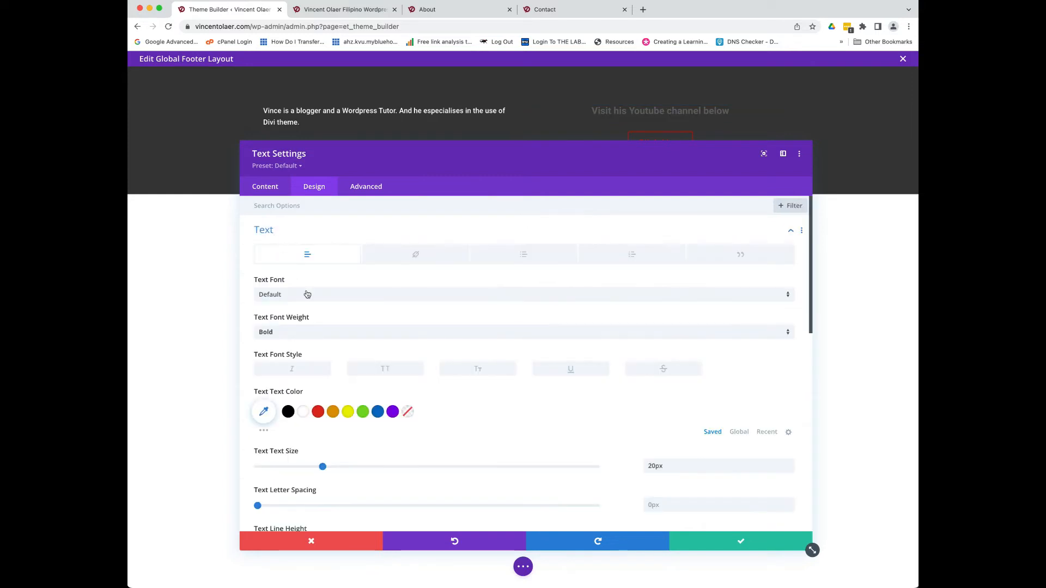
{"action": "left_click", "coordinate": [302, 411]}
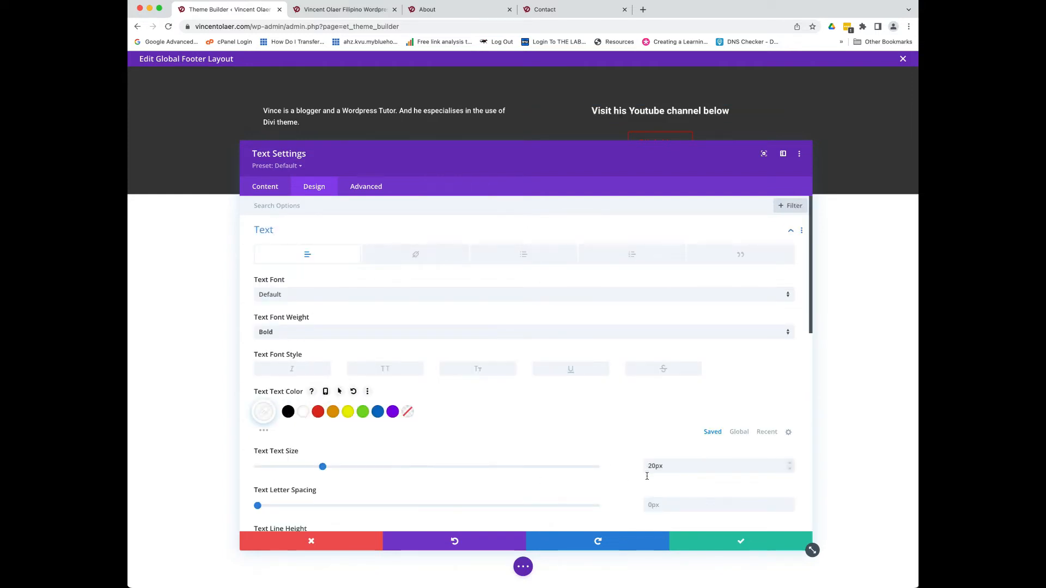
{"action": "left_click", "coordinate": [707, 541]}
- Save the footer layout and exit to the Theme Builder overview
{"action": "left_click", "coordinate": [522, 567]}
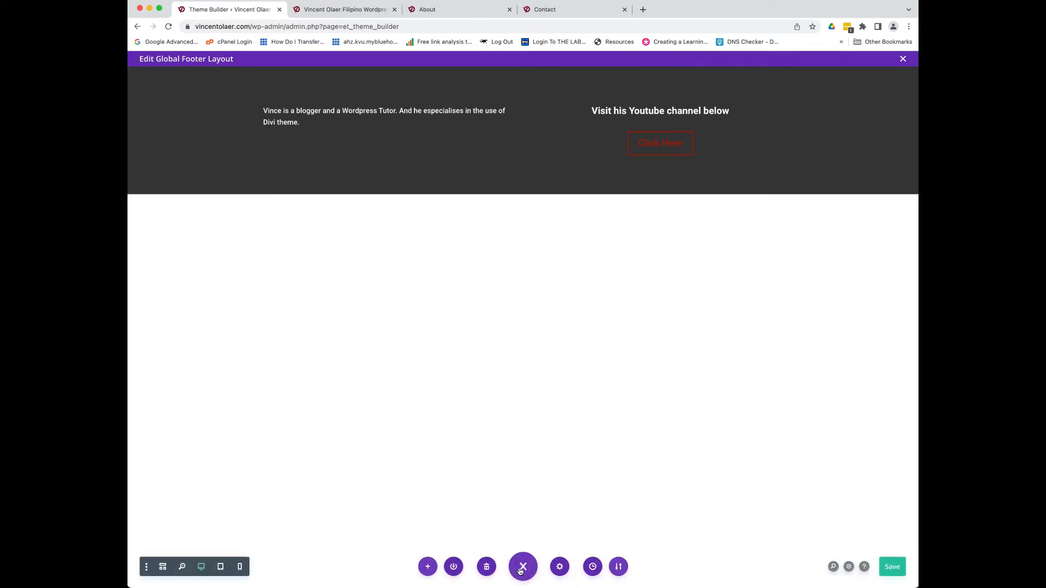
{"action": "left_click", "coordinate": [887, 568]}
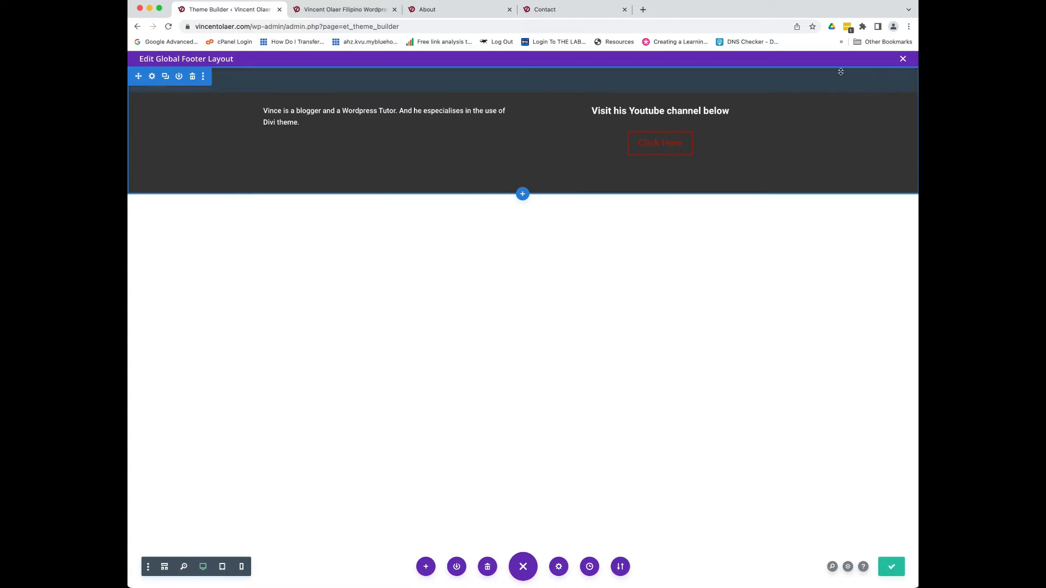
{"action": "left_click", "coordinate": [901, 60]}
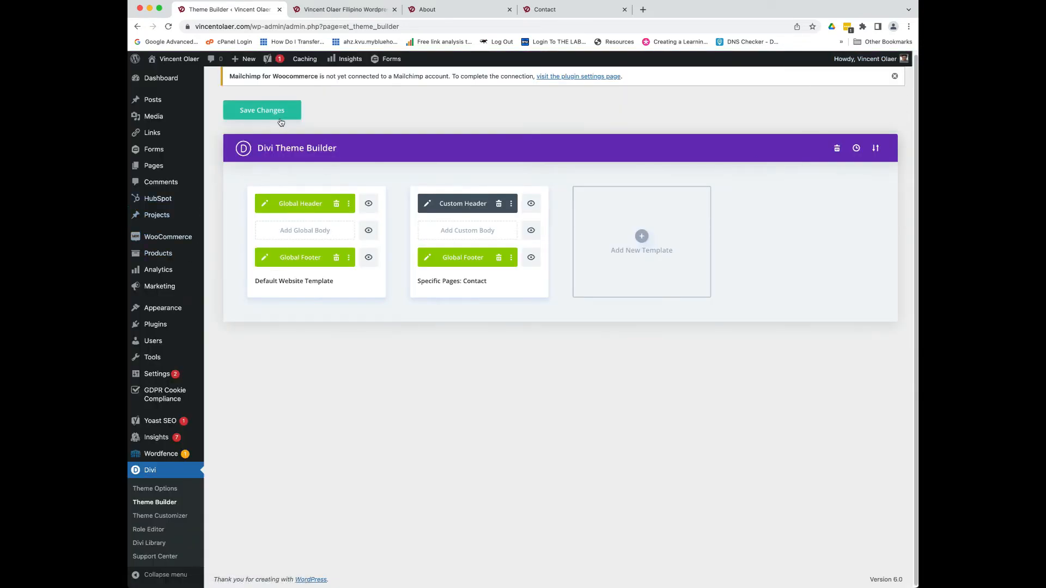
- Save the Theme Builder template changes
{"action": "left_click", "coordinate": [263, 110]}
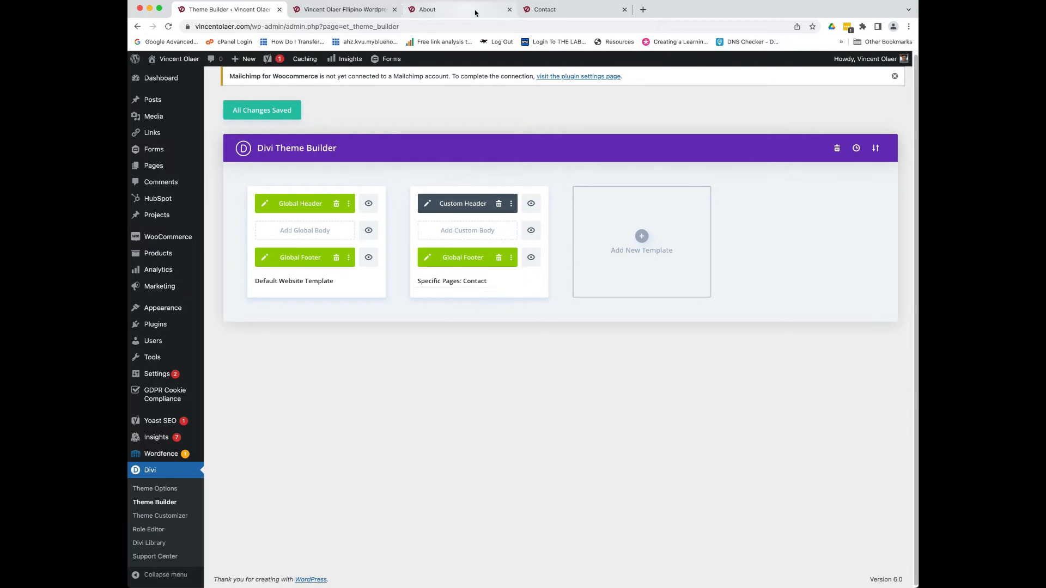
{"action": "left_click", "coordinate": [537, 12]}
- Reload the live Contact page and check its footer
{"action": "scroll", "coordinate": [406, 148], "scroll_direction": "down", "scroll_amount": 5}
{"action": "scroll", "coordinate": [402, 149], "scroll_direction": "up", "scroll_amount": 5}
{"action": "scroll", "coordinate": [398, 147], "scroll_direction": "down", "scroll_amount": 1}
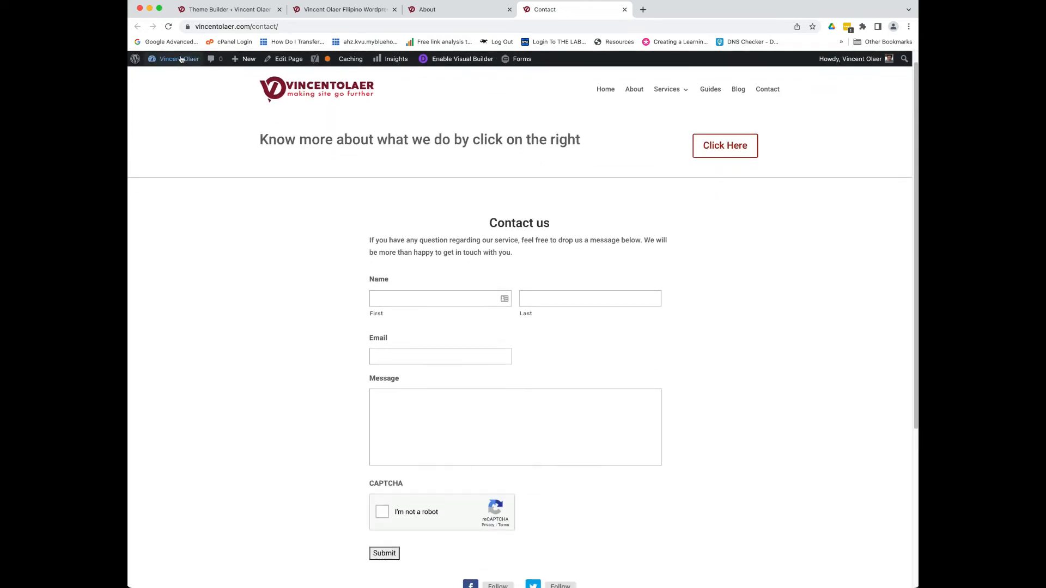
{"action": "left_click", "coordinate": [170, 27]}
{"action": "scroll", "coordinate": [733, 248], "scroll_direction": "down", "scroll_amount": 5}
{"action": "scroll", "coordinate": [735, 250], "scroll_direction": "up", "scroll_amount": 2}
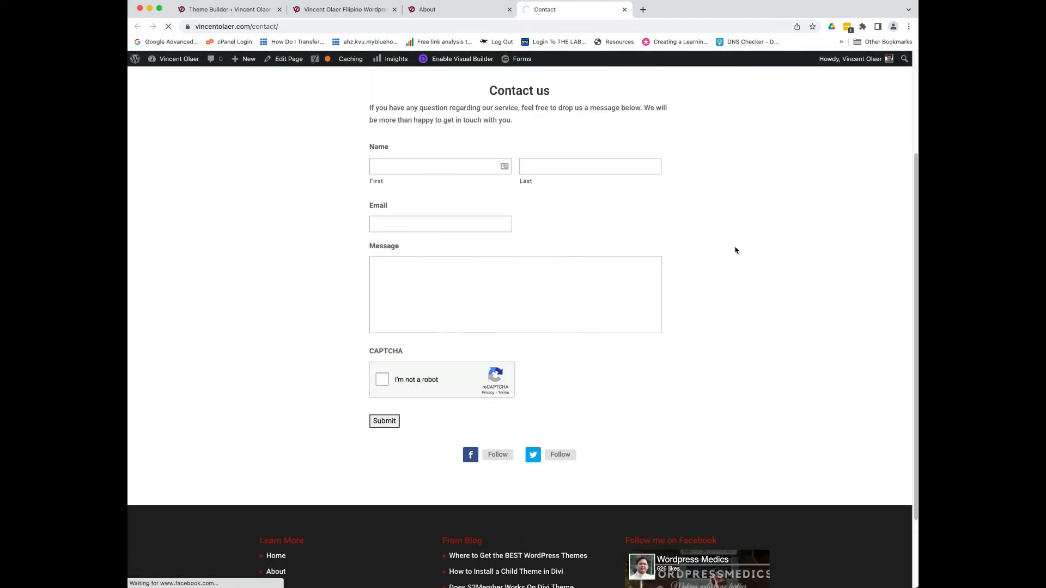
{"action": "scroll", "coordinate": [735, 250], "scroll_direction": "down", "scroll_amount": 2}
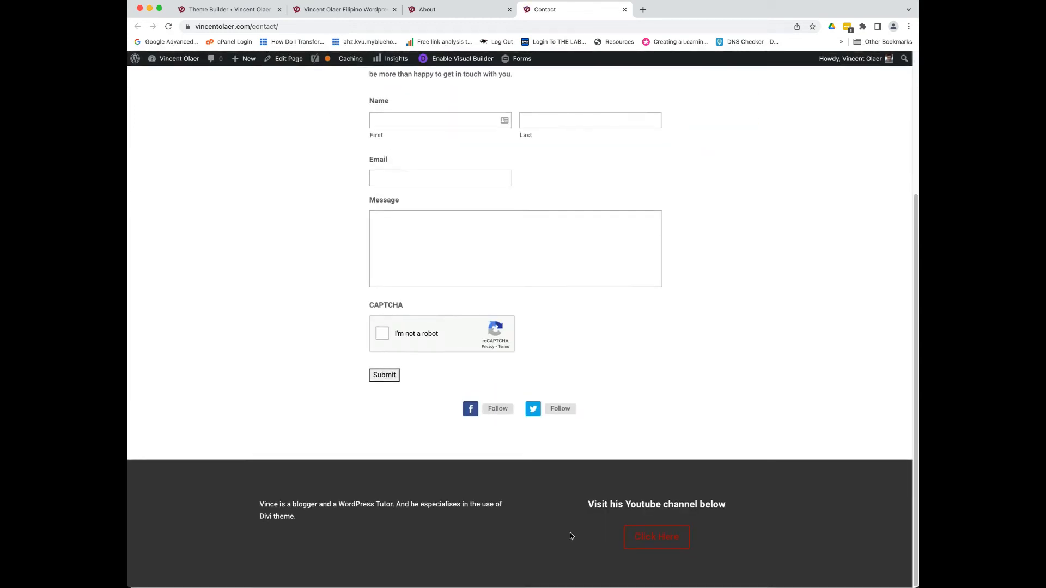
- Reload the live About page, compare it with Contact and the homepage, then return to Theme Builder
{"action": "left_click", "coordinate": [451, 12]}
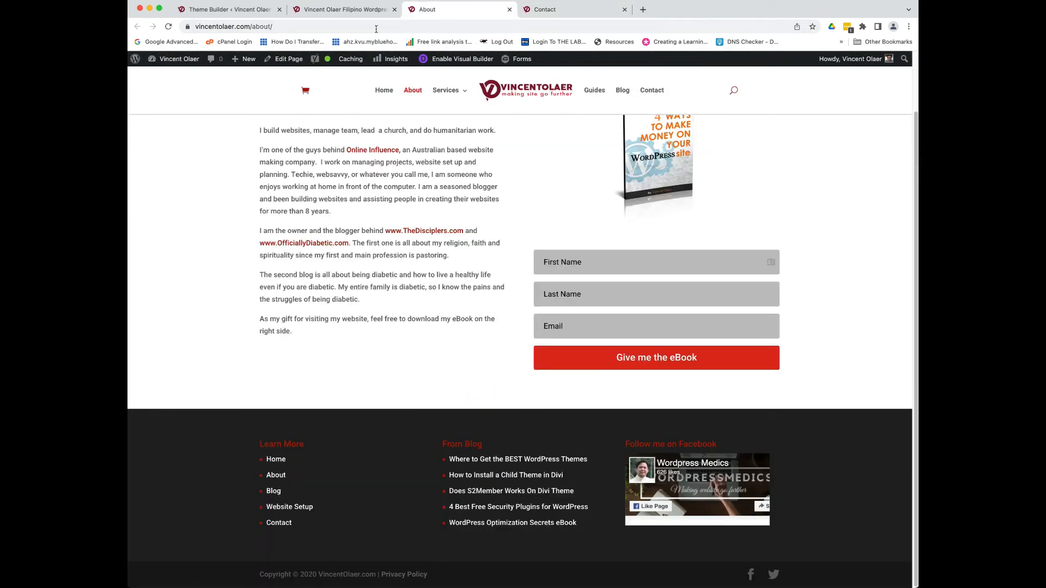
{"action": "key", "text": "super+r"}
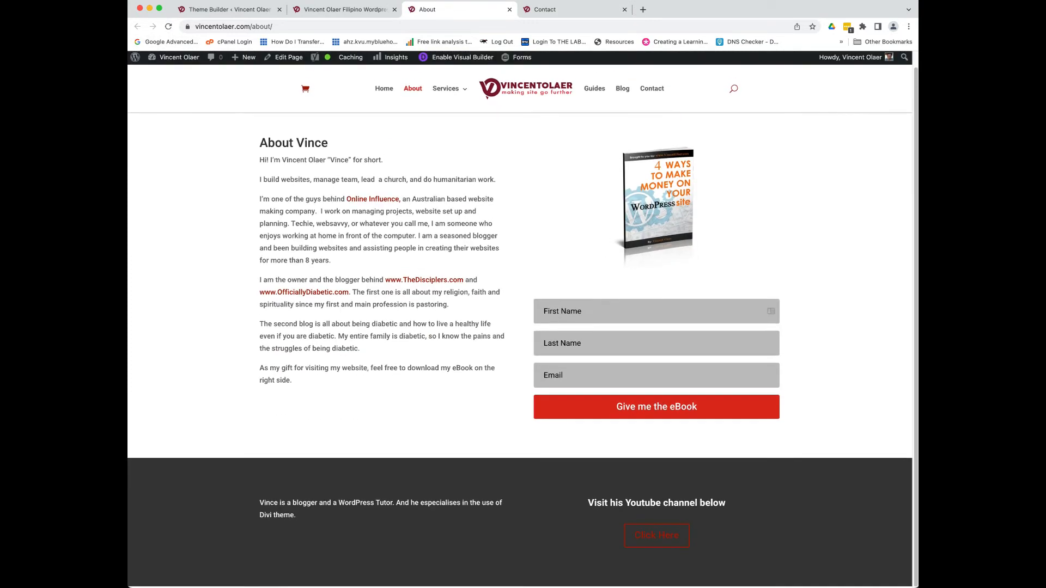
{"action": "left_click", "coordinate": [546, 11]}
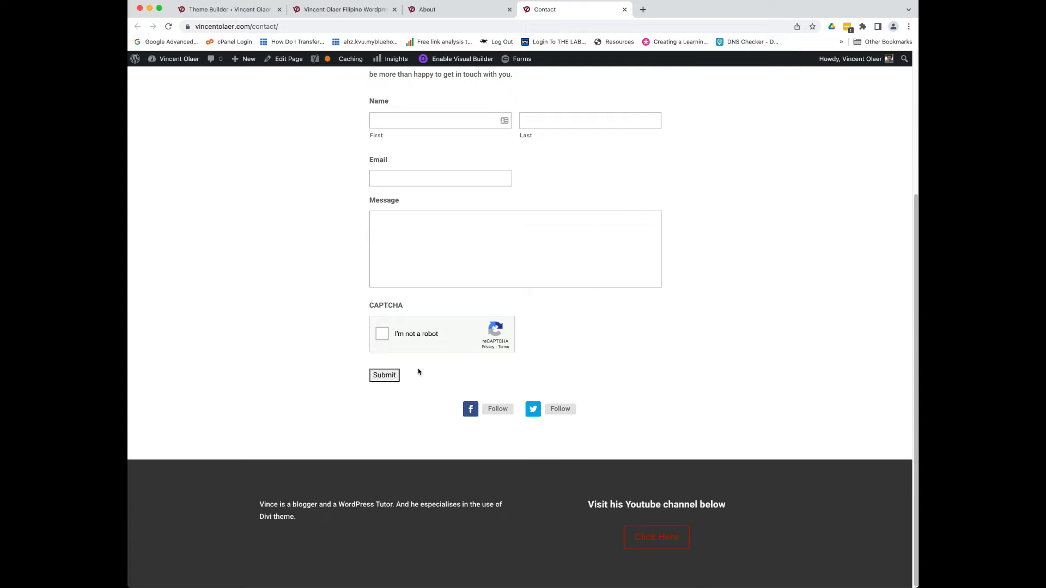
{"action": "left_click", "coordinate": [457, 12]}
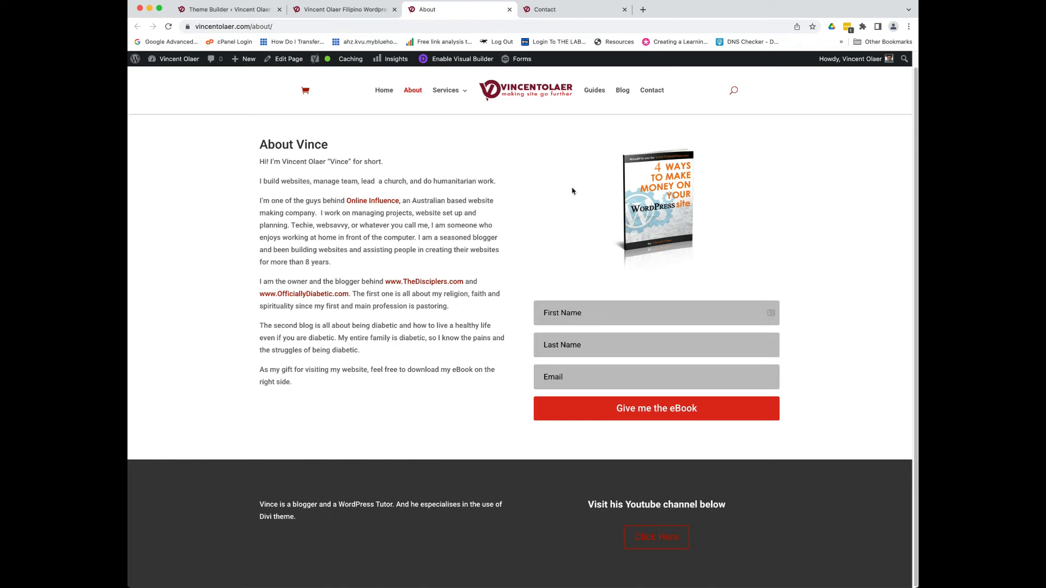
{"action": "left_click", "coordinate": [219, 15]}
{"action": "left_click", "coordinate": [343, 10]}
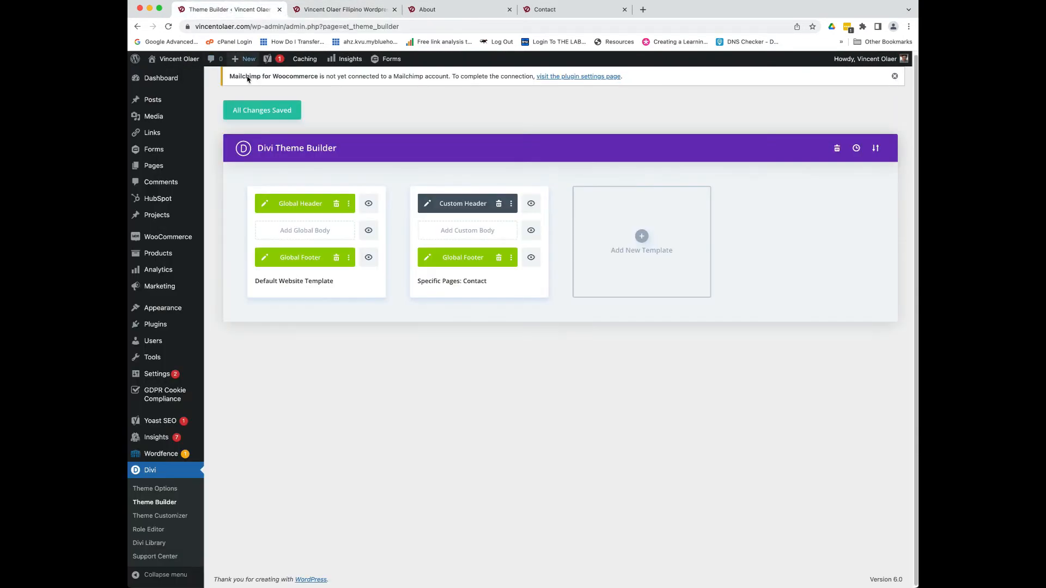
{"action": "left_click", "coordinate": [231, 14]}
- Start a new template and try, then remove, a children-of-About page assignment
{"action": "left_click", "coordinate": [643, 237]}
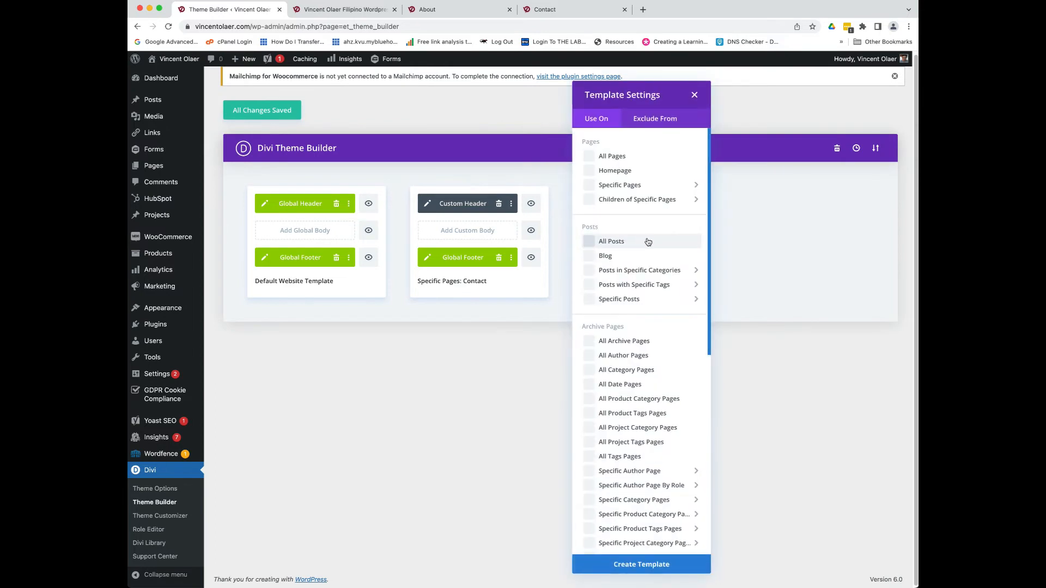
{"action": "mouse_move", "coordinate": [595, 186]}
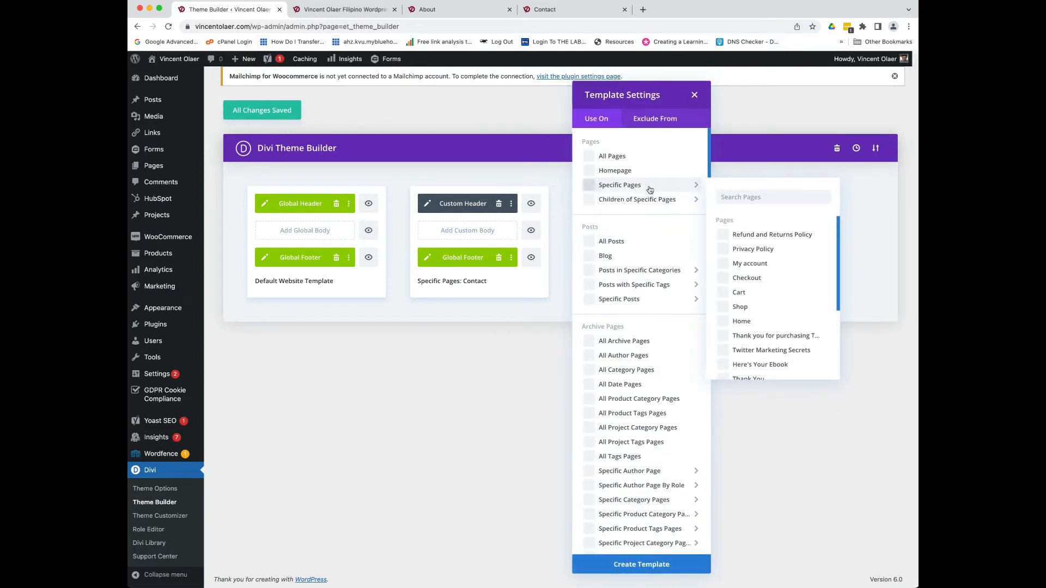
{"action": "scroll", "coordinate": [733, 321], "scroll_direction": "down", "scroll_amount": 2}
{"action": "scroll", "coordinate": [733, 321], "scroll_direction": "down", "scroll_amount": 4}
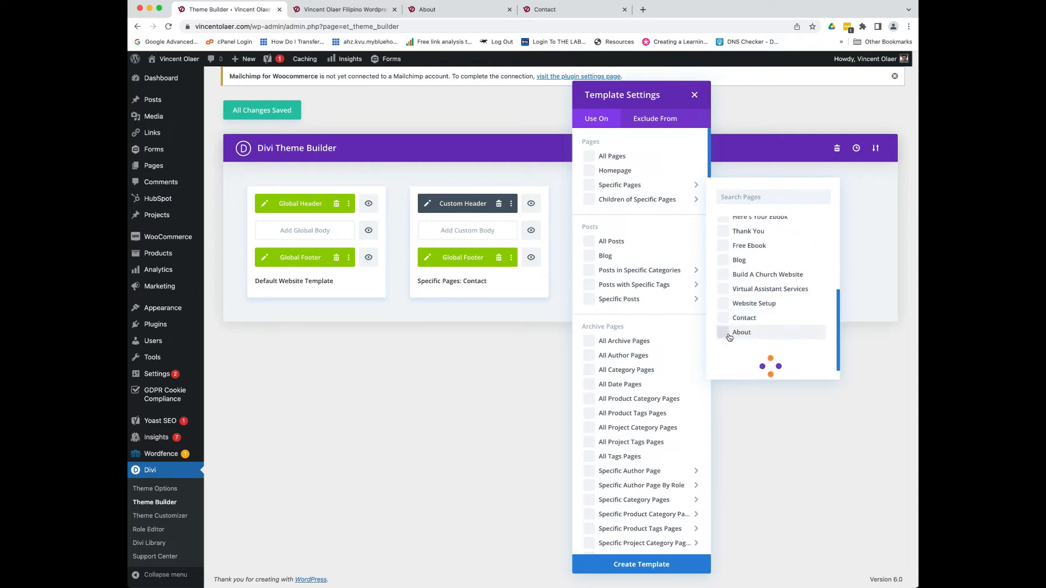
{"action": "scroll", "coordinate": [757, 294], "scroll_direction": "up", "scroll_amount": 3}
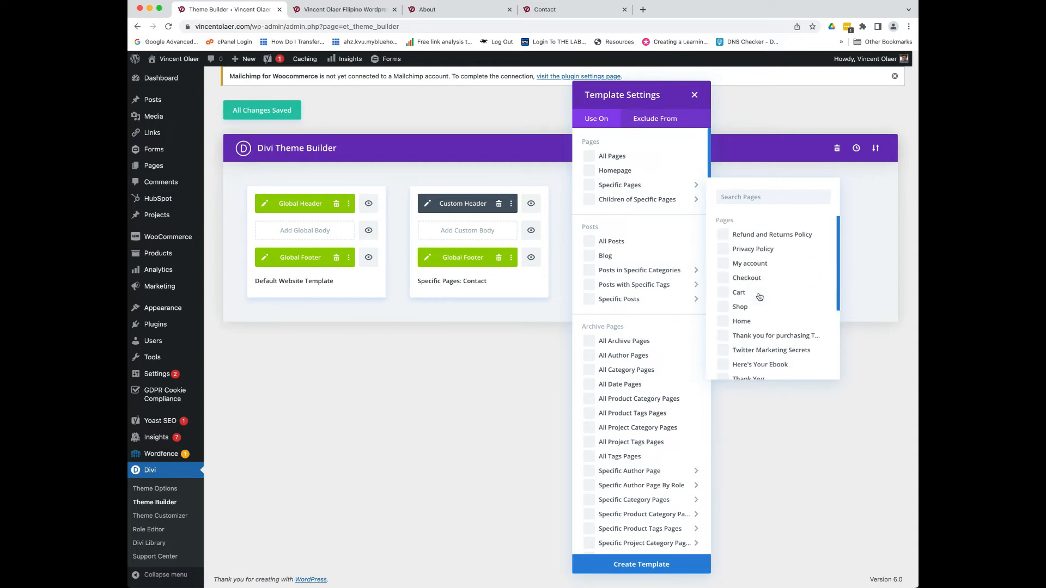
{"action": "mouse_move", "coordinate": [672, 202]}
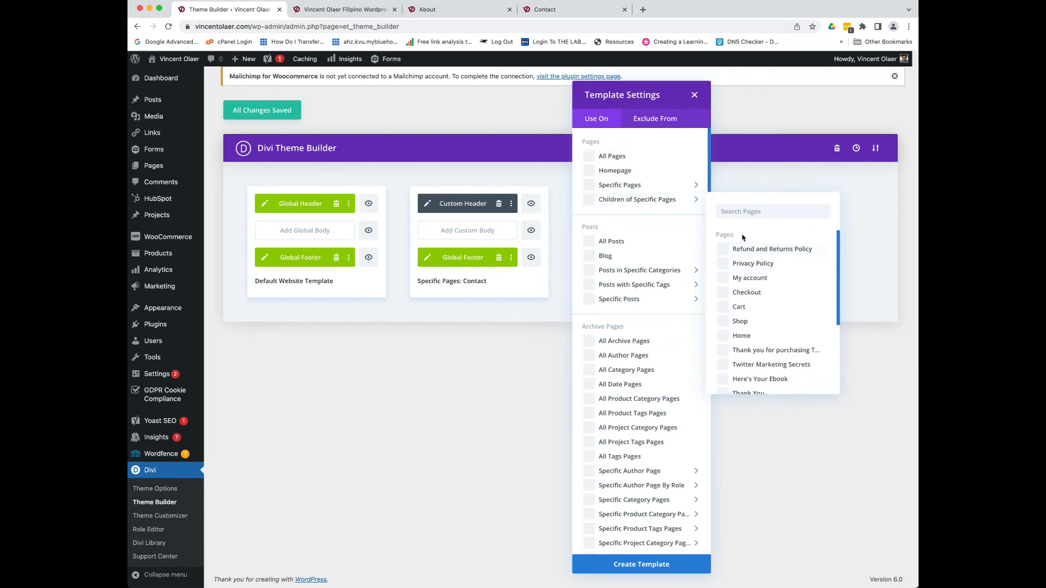
{"action": "scroll", "coordinate": [760, 277], "scroll_direction": "down", "scroll_amount": 2}
{"action": "scroll", "coordinate": [760, 289], "scroll_direction": "down", "scroll_amount": 3}
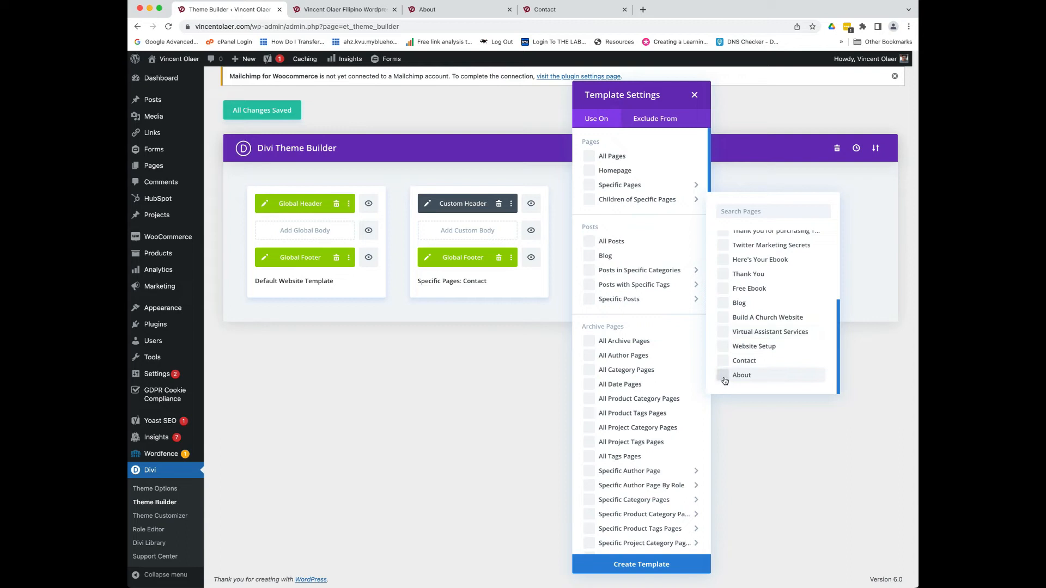
{"action": "left_click", "coordinate": [724, 380]}
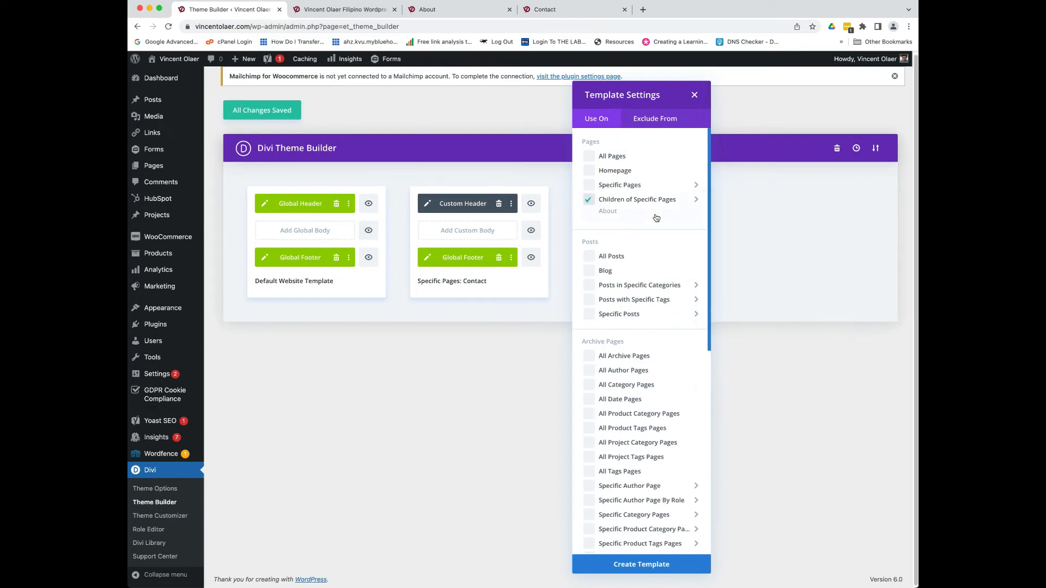
{"action": "mouse_move", "coordinate": [626, 211]}
{"action": "left_click", "coordinate": [590, 201]}
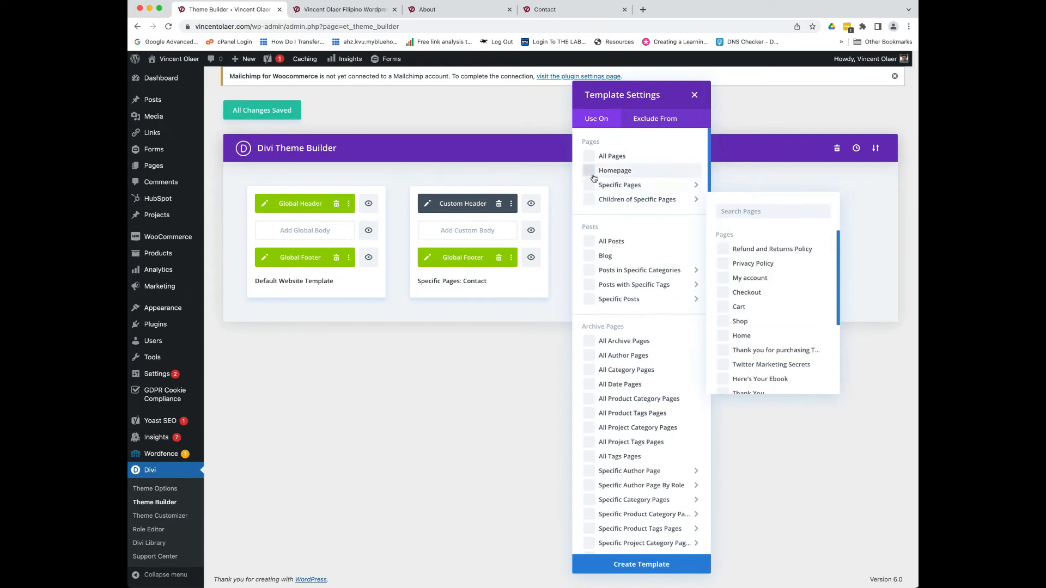
- Assign the template to the About page only and create it
{"action": "mouse_move", "coordinate": [642, 190]}
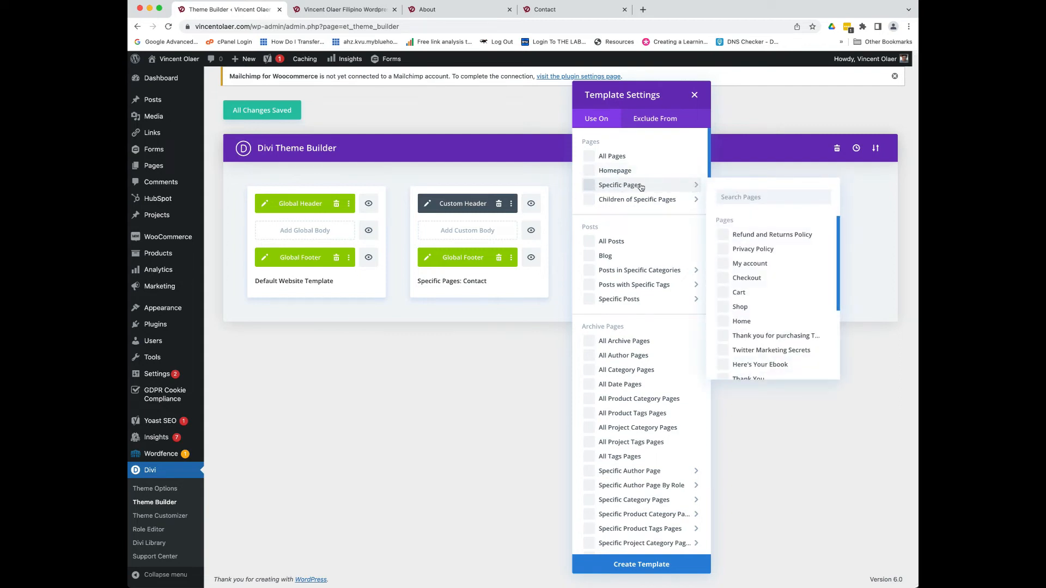
{"action": "scroll", "coordinate": [748, 305], "scroll_direction": "down", "scroll_amount": 3}
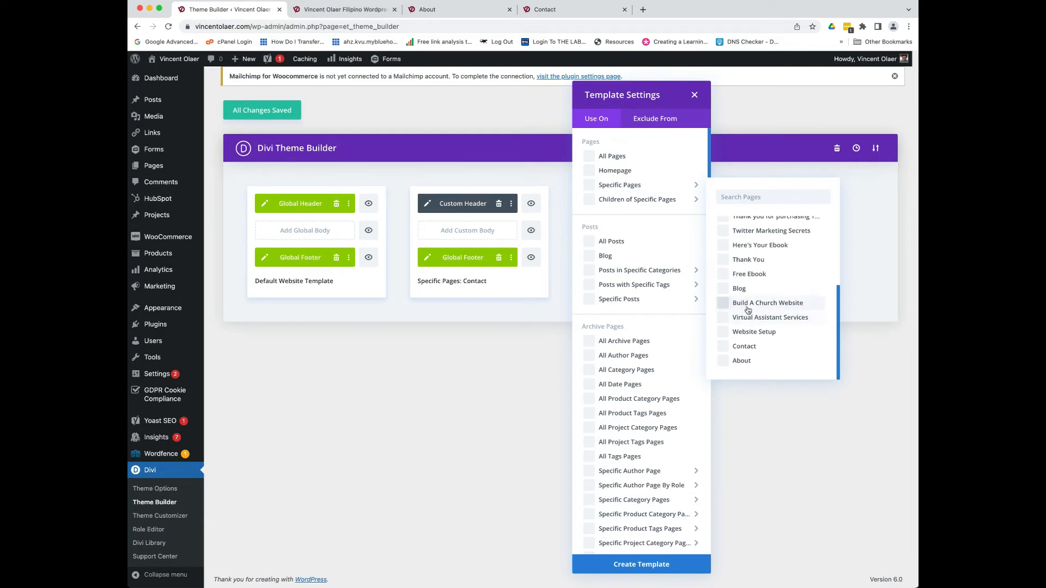
{"action": "left_click", "coordinate": [730, 360]}
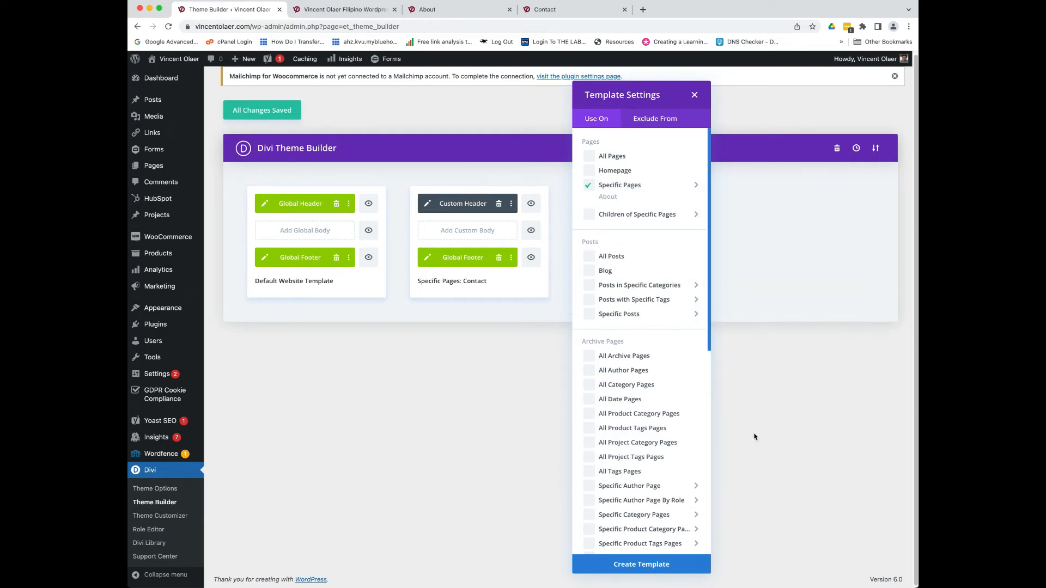
{"action": "left_click", "coordinate": [656, 567]}
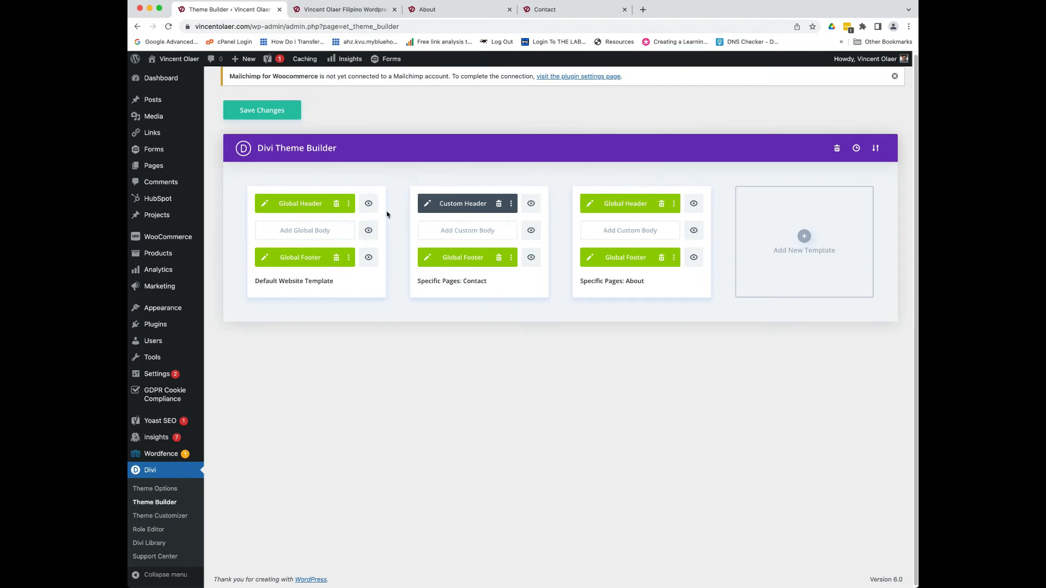
- Look over the live About, Contact and home pages, then return to the template list
{"action": "left_click", "coordinate": [435, 10]}
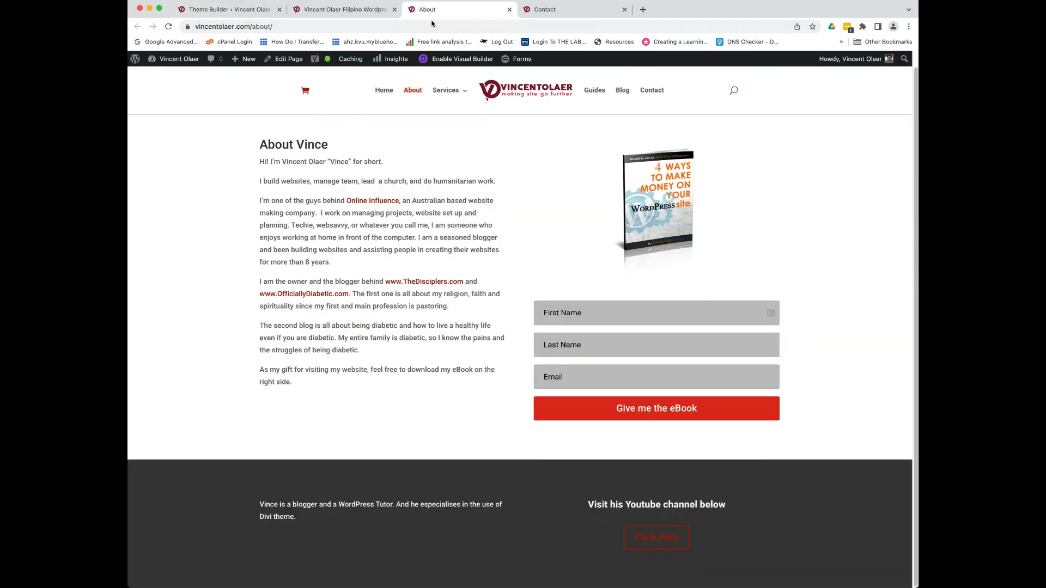
{"action": "left_click", "coordinate": [557, 10]}
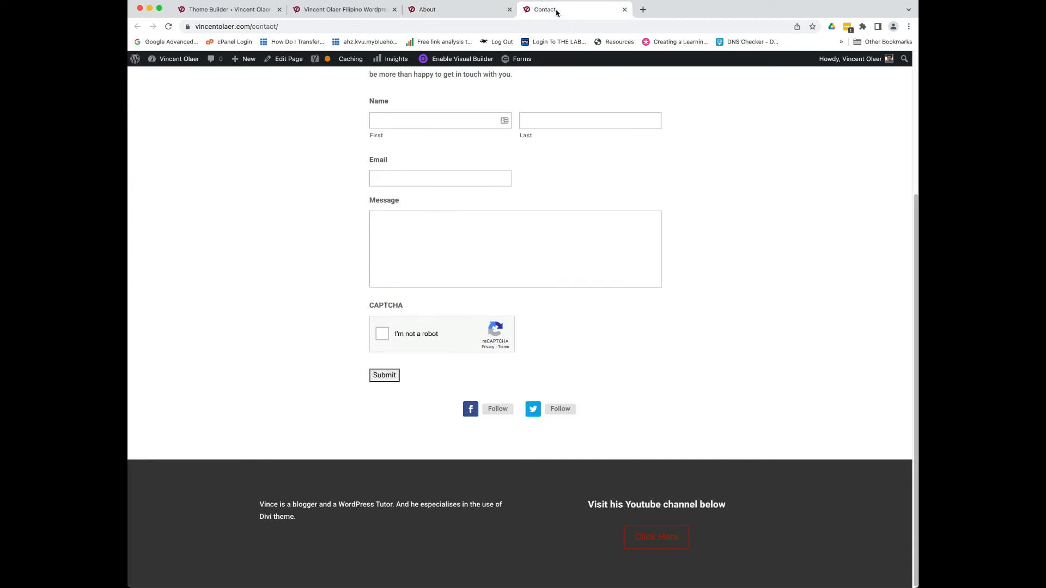
{"action": "left_click", "coordinate": [316, 11]}
{"action": "left_click", "coordinate": [197, 9]}
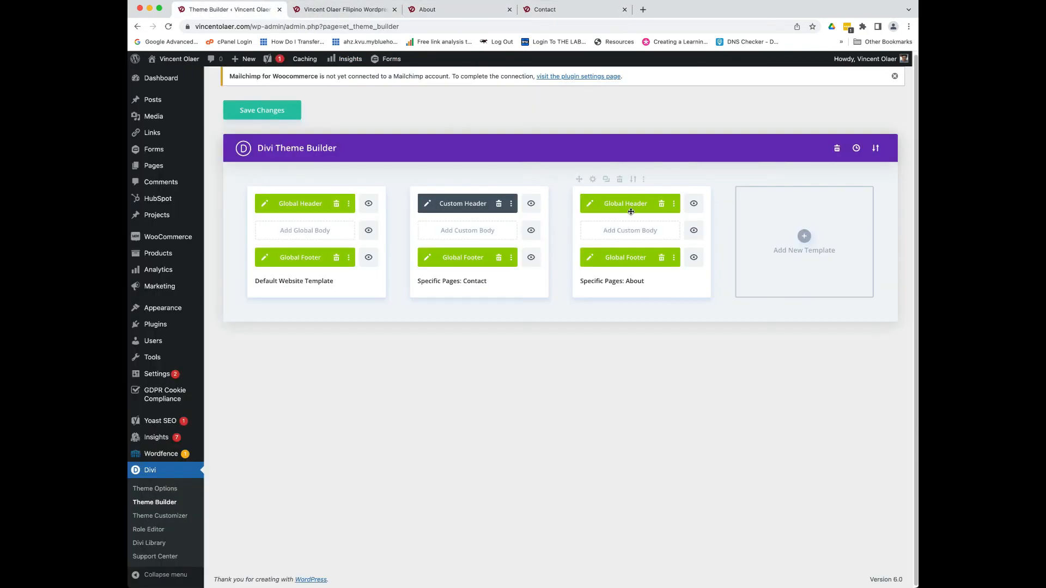
- Replace the About template's Global Footer with a custom footer built from scratch
{"action": "left_click", "coordinate": [662, 258]}
{"action": "left_click", "coordinate": [656, 262]}
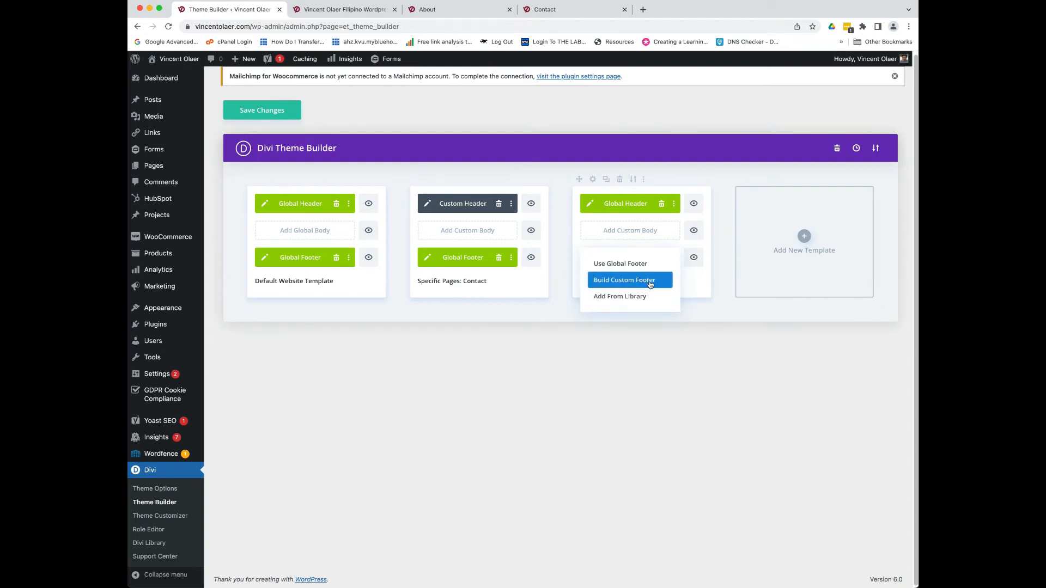
{"action": "left_click", "coordinate": [650, 285]}
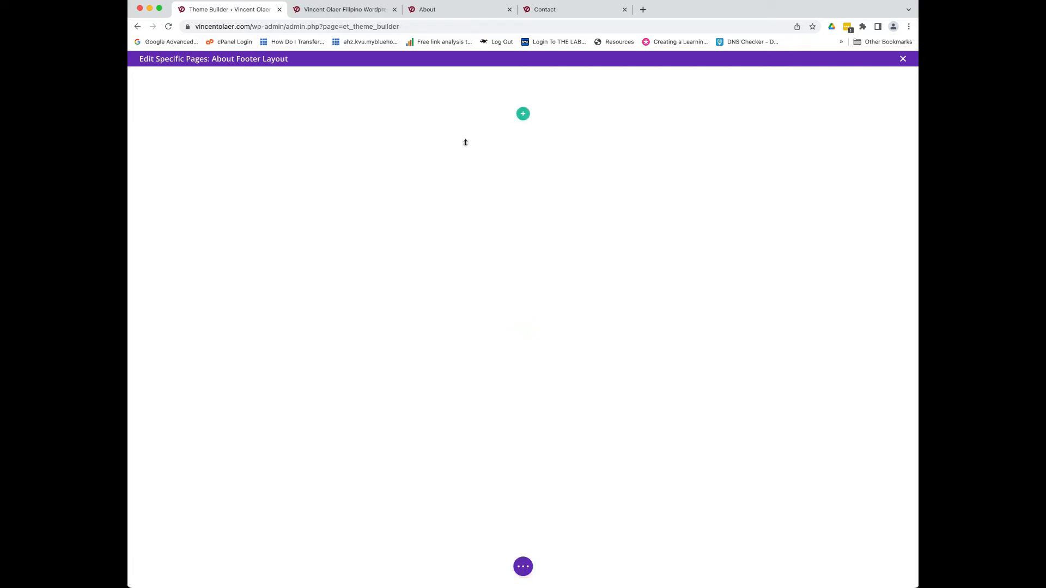
- Insert a three-equal-column row in the About footer and put a Blurb in column one
{"action": "left_click", "coordinate": [524, 114]}
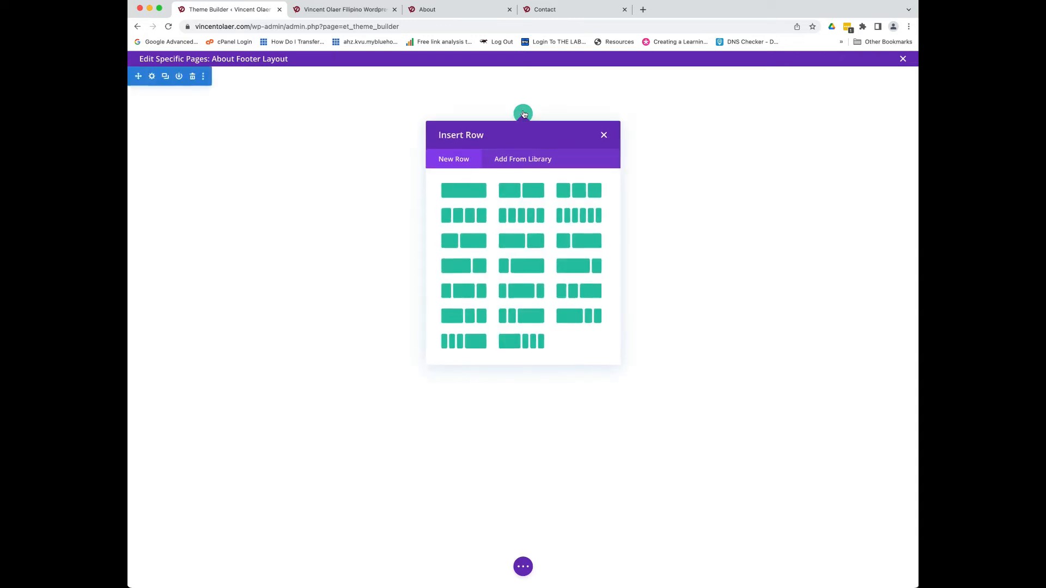
{"action": "left_click", "coordinate": [577, 193]}
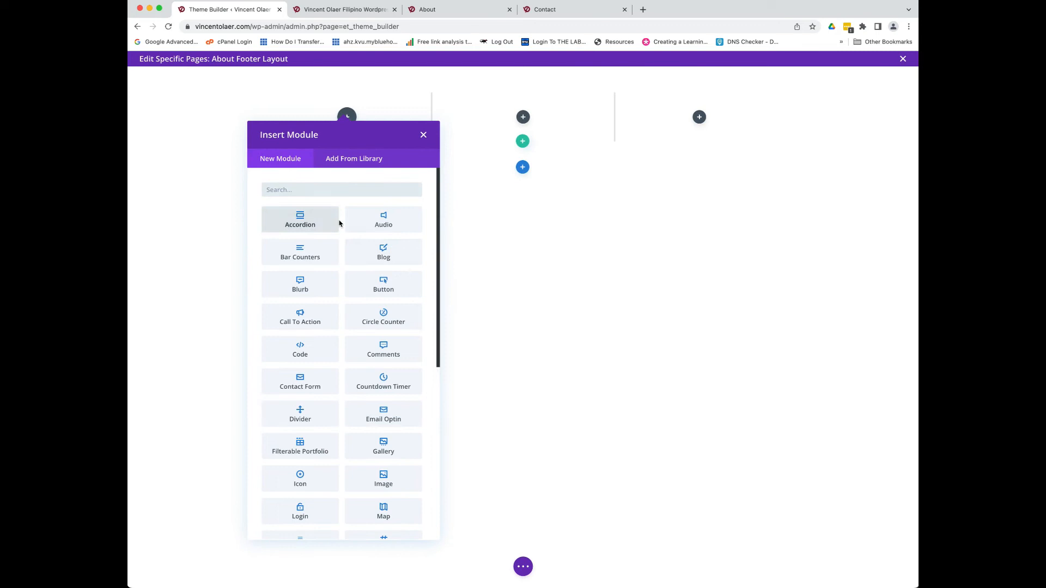
{"action": "scroll", "coordinate": [359, 281], "scroll_direction": "down", "scroll_amount": 2}
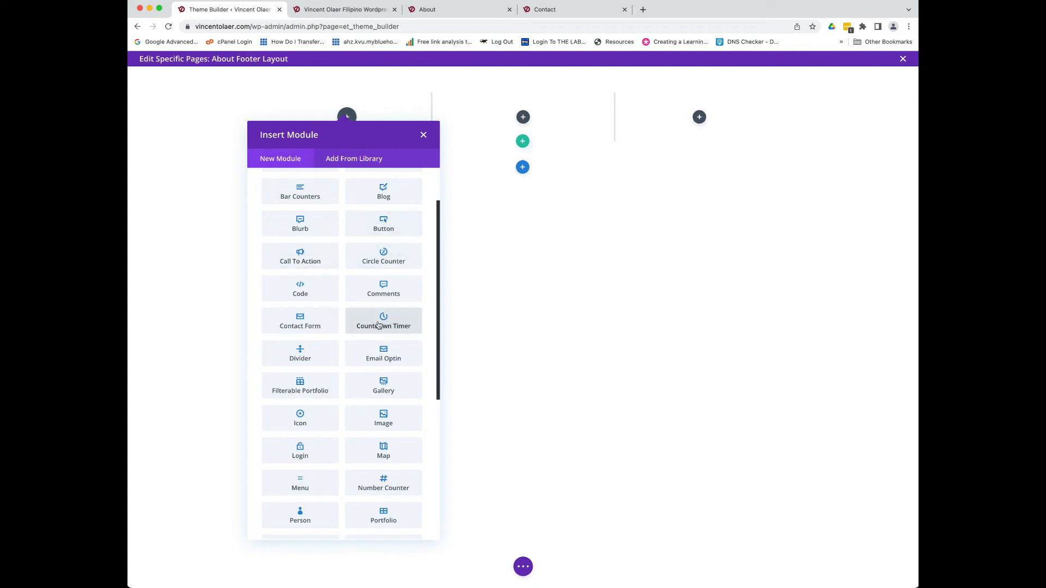
{"action": "scroll", "coordinate": [319, 327], "scroll_direction": "down", "scroll_amount": 3}
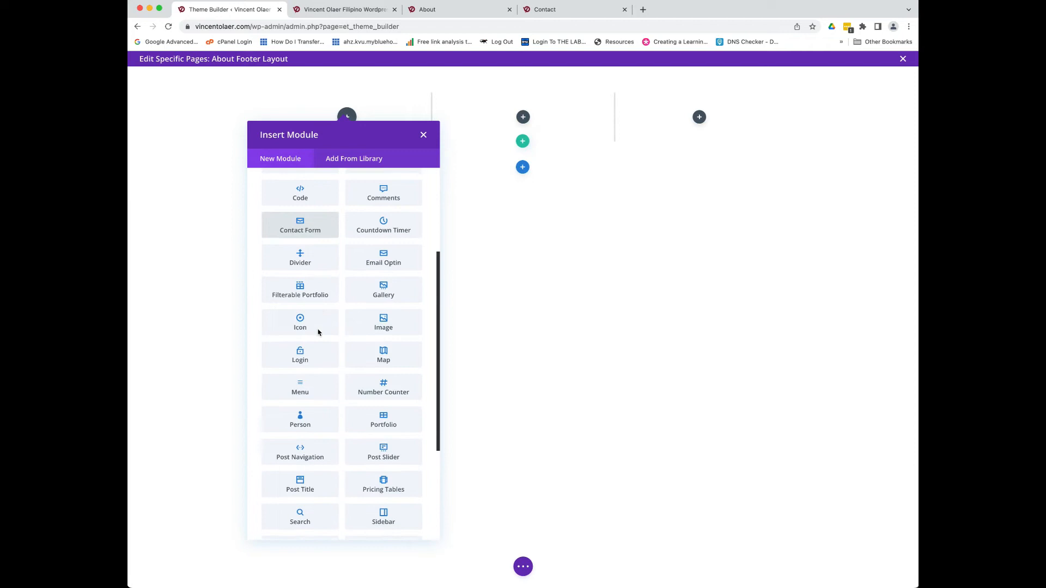
{"action": "scroll", "coordinate": [319, 332], "scroll_direction": "down", "scroll_amount": 1}
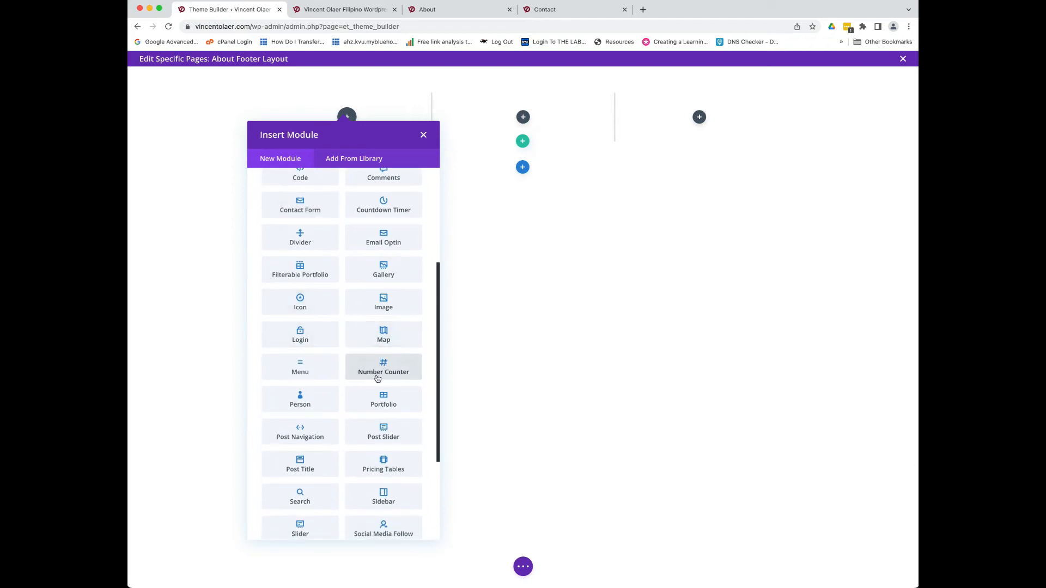
{"action": "scroll", "coordinate": [326, 362], "scroll_direction": "down", "scroll_amount": 2}
{"action": "scroll", "coordinate": [325, 362], "scroll_direction": "up", "scroll_amount": 4}
{"action": "scroll", "coordinate": [325, 362], "scroll_direction": "up", "scroll_amount": 6}
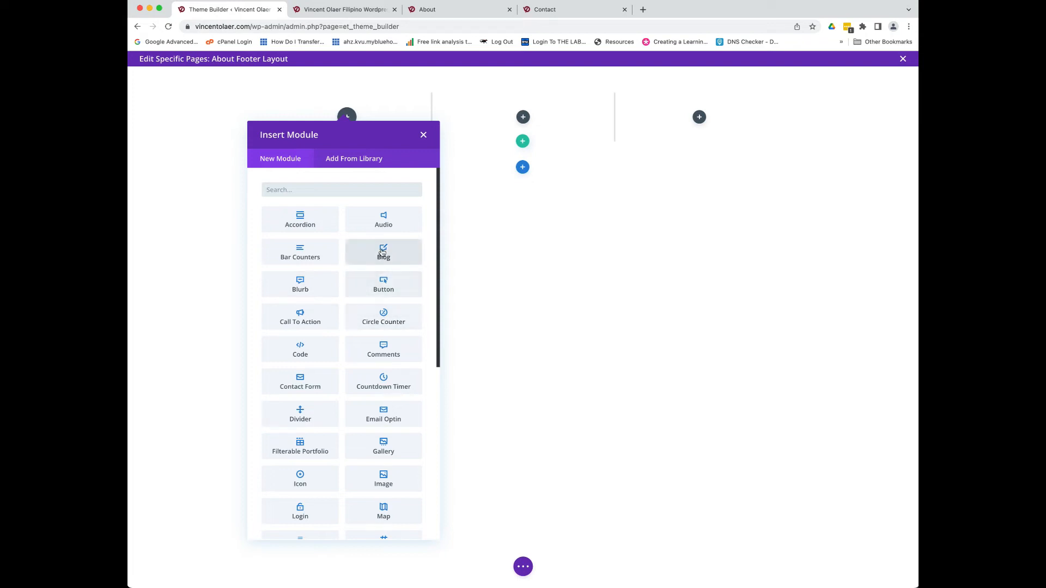
{"action": "left_click", "coordinate": [303, 286]}
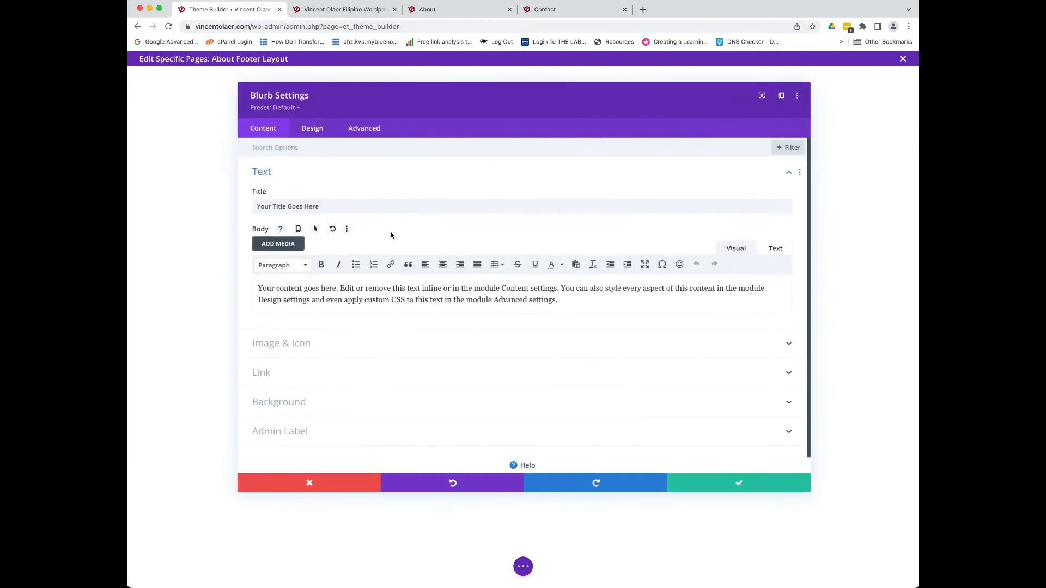
- Give the blurb a telephone icon, found by searching 'Teleph', instead of an image, and save
{"action": "left_click", "coordinate": [301, 344]}
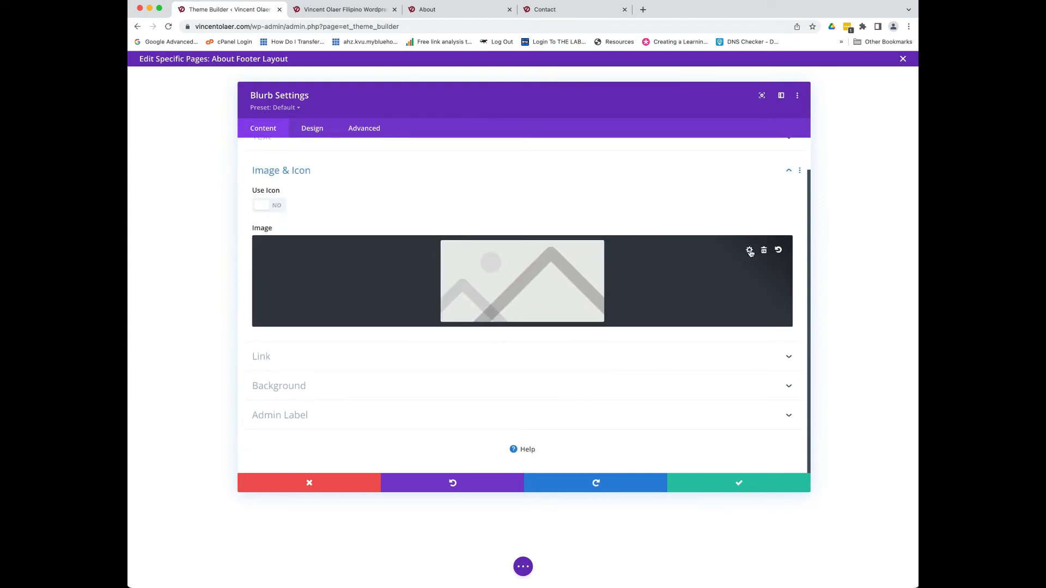
{"action": "left_click", "coordinate": [750, 251]}
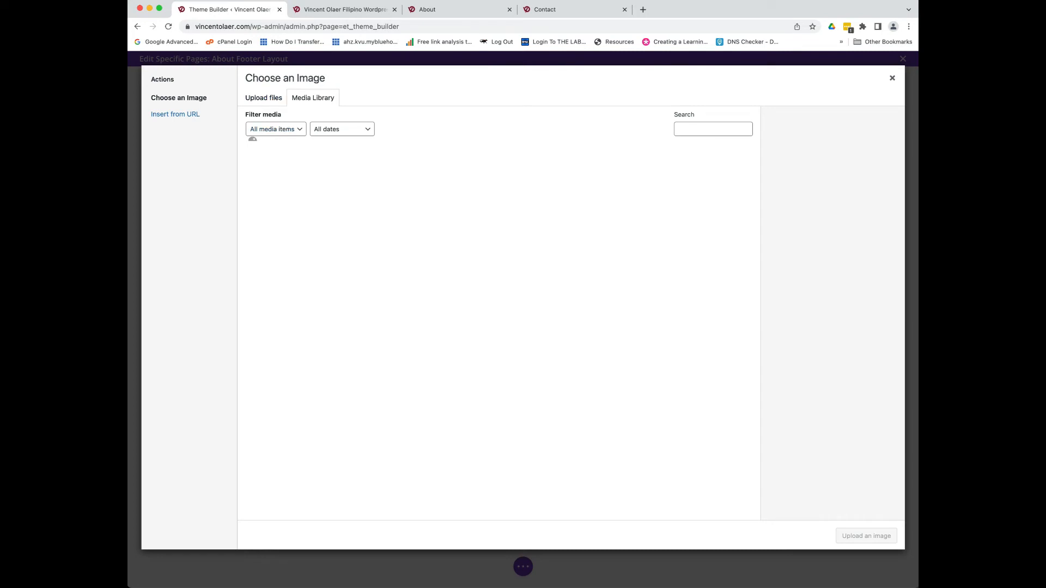
{"action": "left_click", "coordinate": [264, 98]}
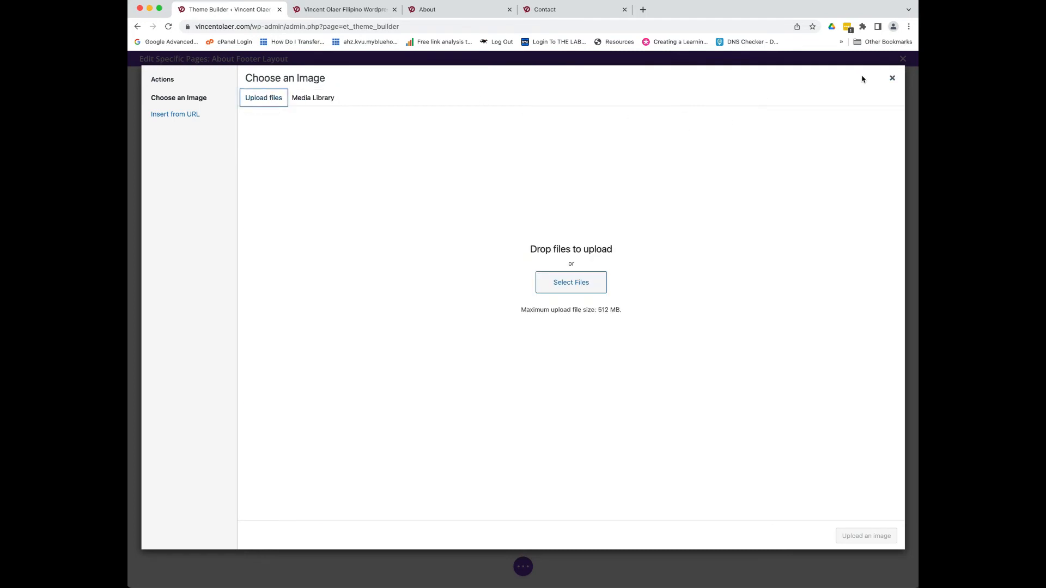
{"action": "left_click", "coordinate": [893, 78]}
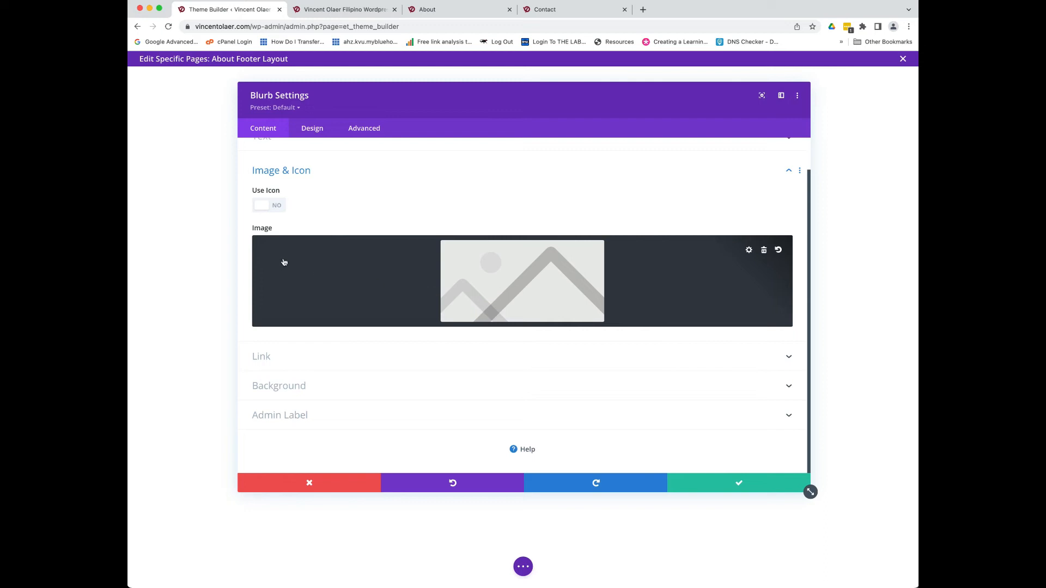
{"action": "left_click", "coordinate": [276, 205]}
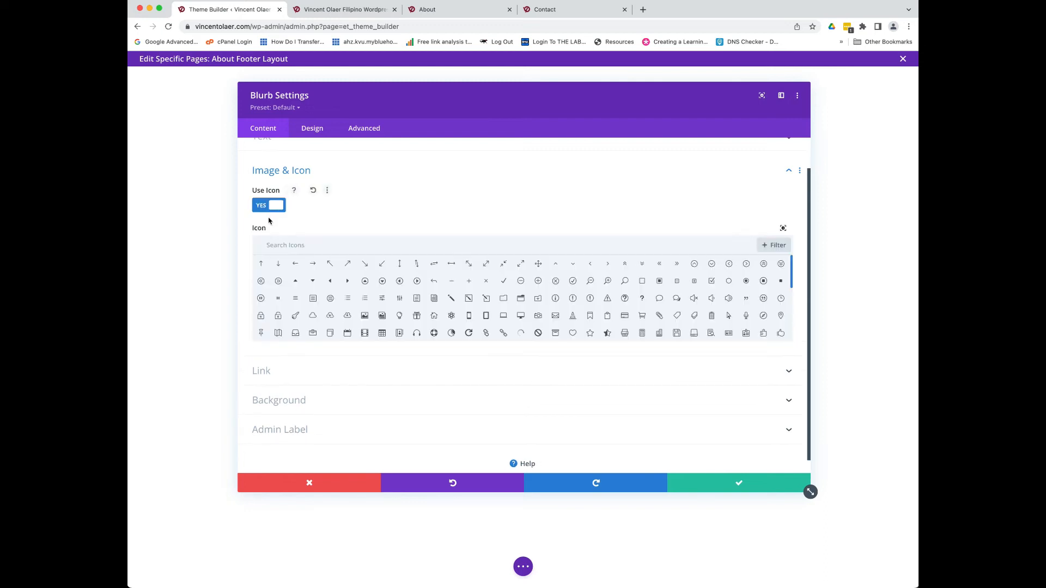
{"action": "scroll", "coordinate": [505, 319], "scroll_direction": "down", "scroll_amount": 2}
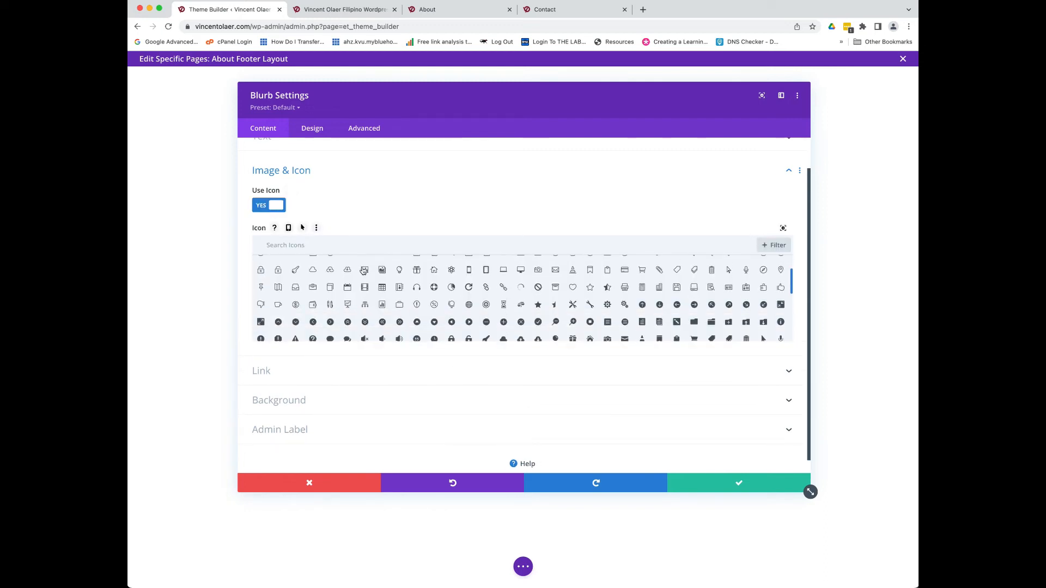
{"action": "left_click", "coordinate": [308, 241]}
{"action": "type", "text": "Telephon"}
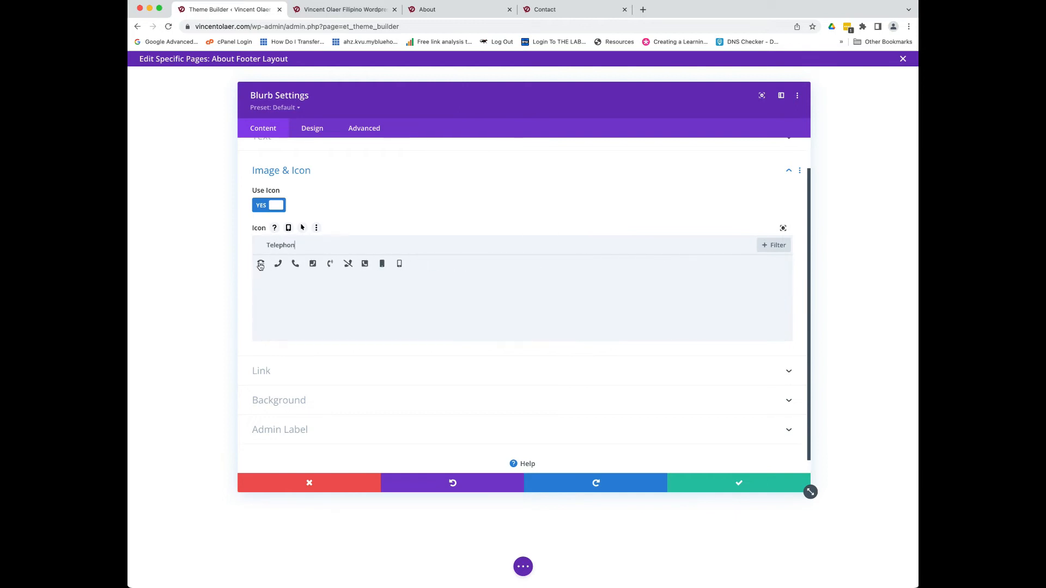
{"action": "left_click", "coordinate": [295, 265]}
{"action": "left_click", "coordinate": [711, 487]}
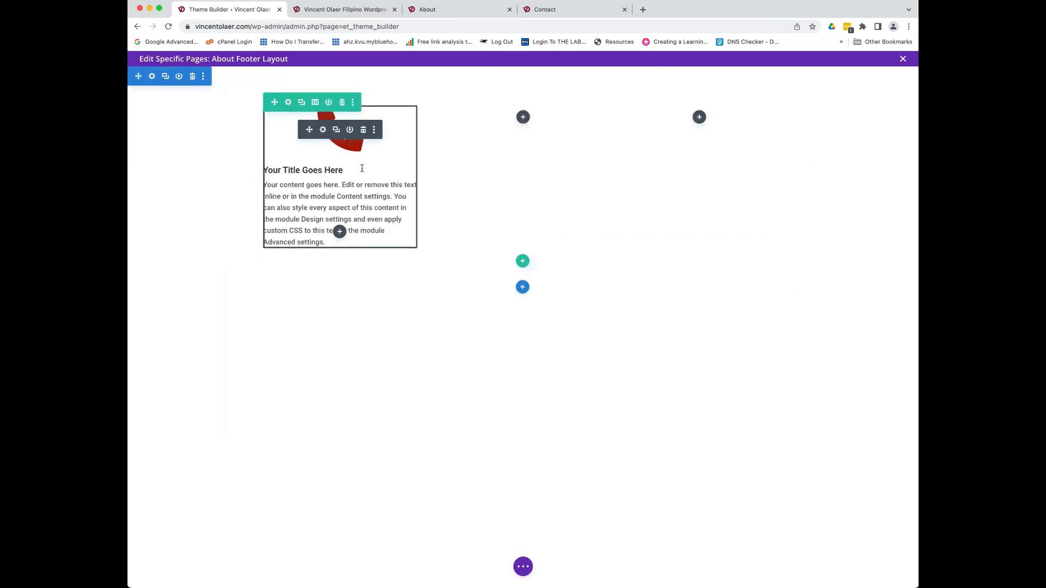
- Set the blurb's icon placement to Left in Design > Image & Icon and save
{"action": "left_click", "coordinate": [323, 131]}
{"action": "left_click", "coordinate": [313, 129]}
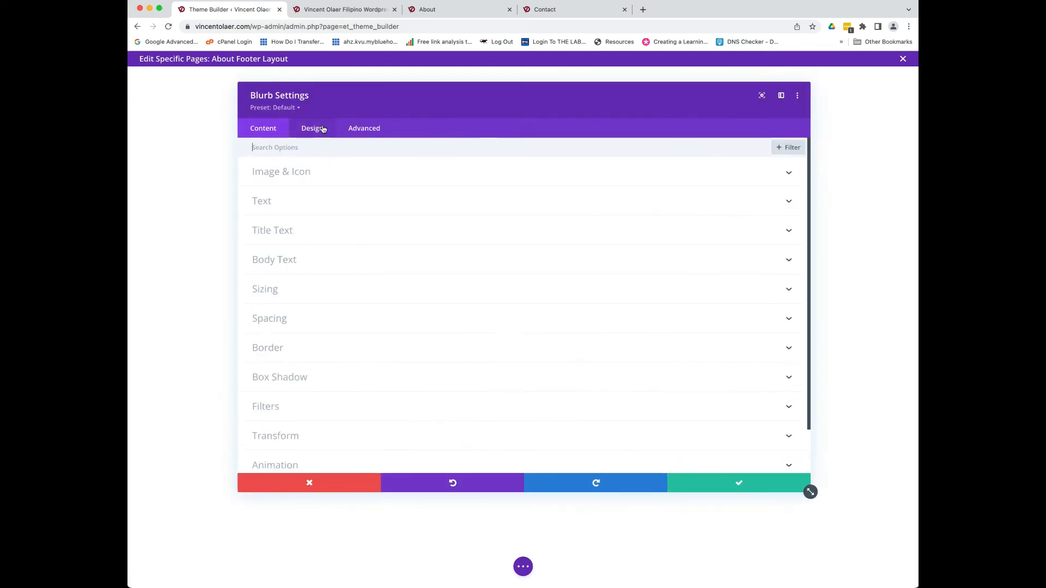
{"action": "left_click", "coordinate": [283, 175]}
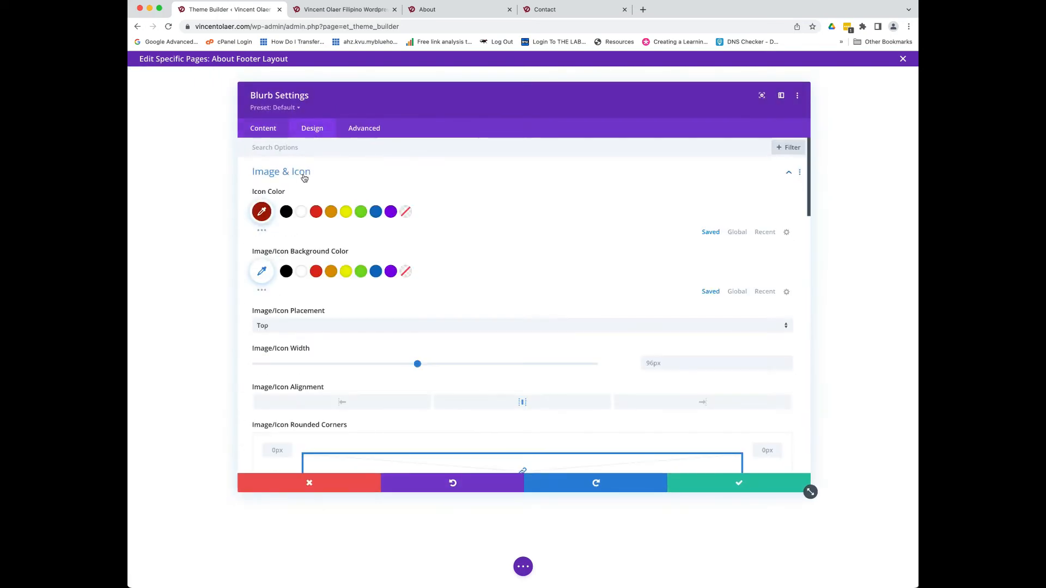
{"action": "left_click", "coordinate": [280, 327]}
{"action": "left_click", "coordinate": [275, 350]}
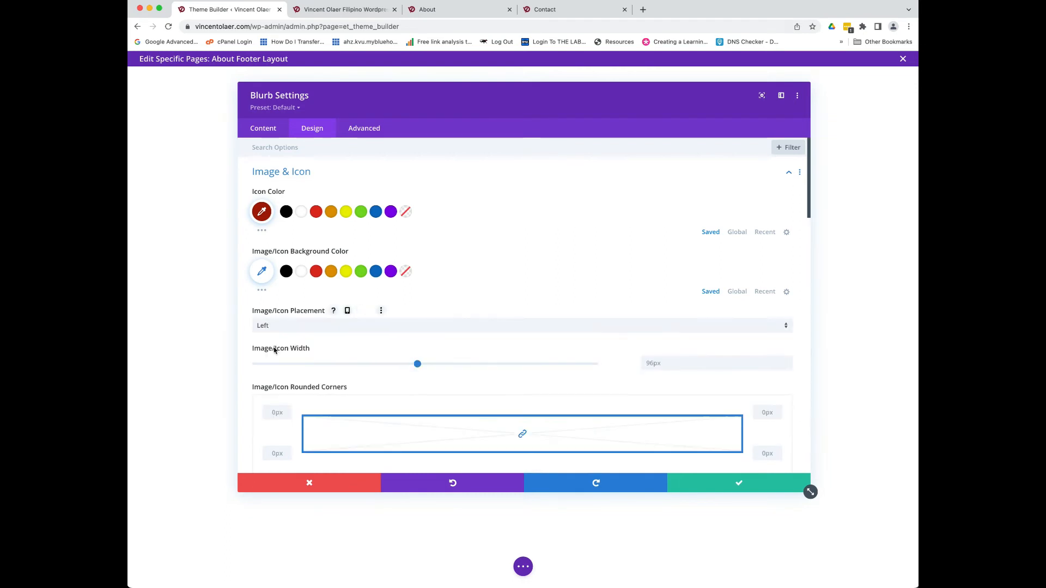
{"action": "left_click", "coordinate": [709, 486]}
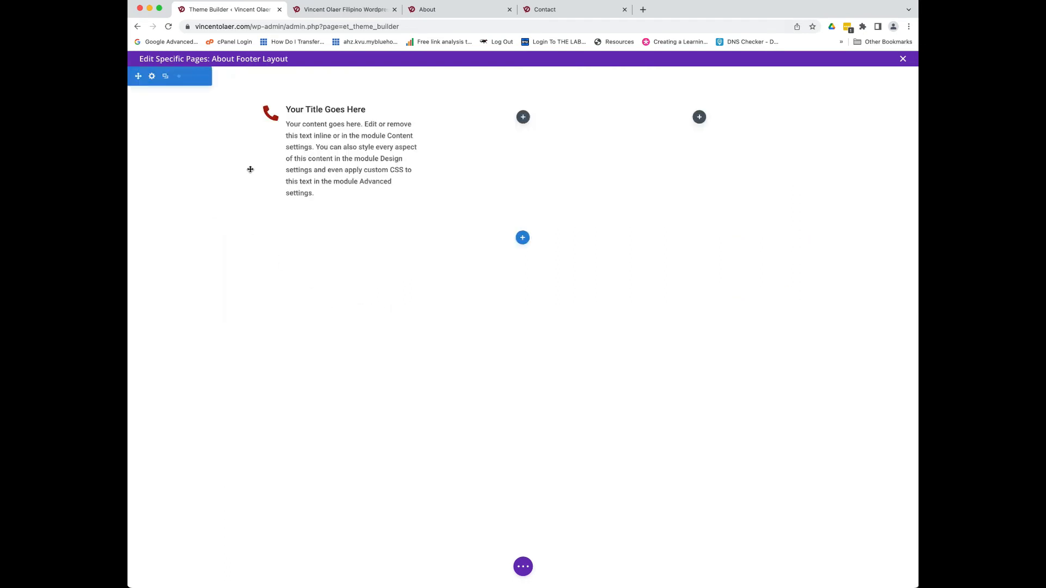
- Title the blurb 'Call us' with a phone number as its body, save, then duplicate it
{"action": "mouse_move", "coordinate": [318, 134]}
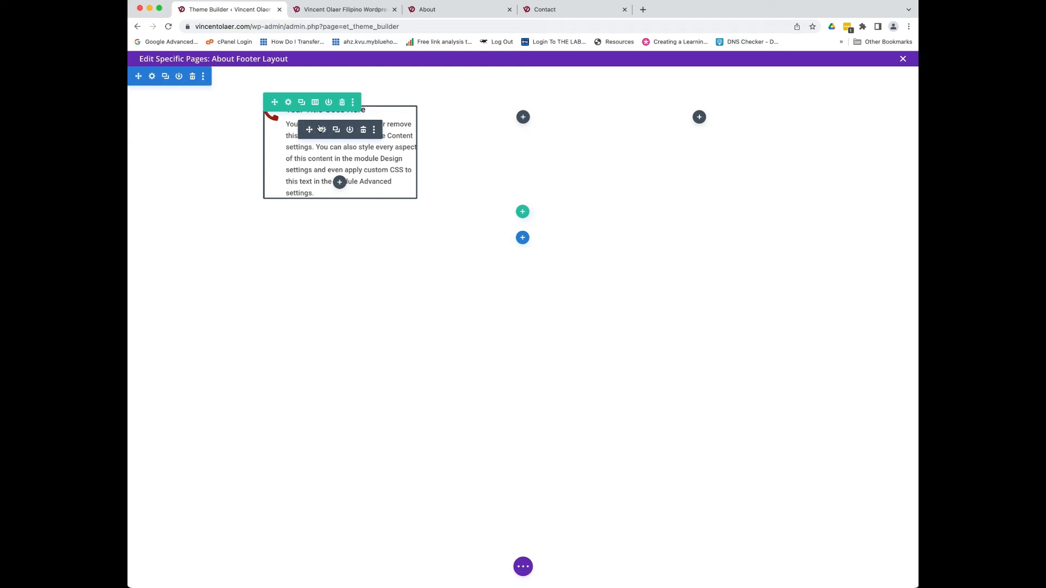
{"action": "left_click", "coordinate": [322, 131]}
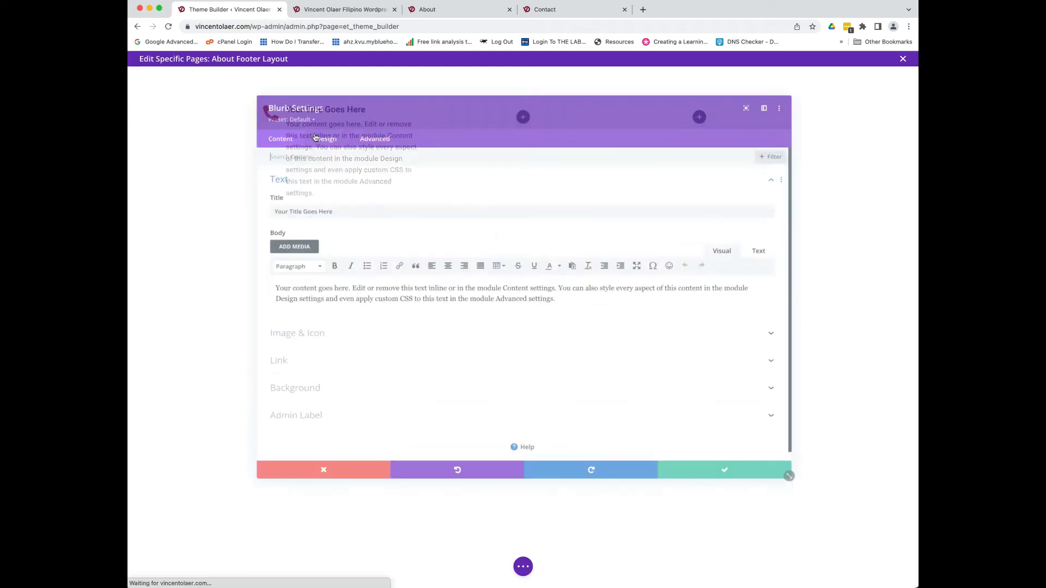
{"action": "scroll", "coordinate": [308, 300], "scroll_direction": "down", "scroll_amount": 1}
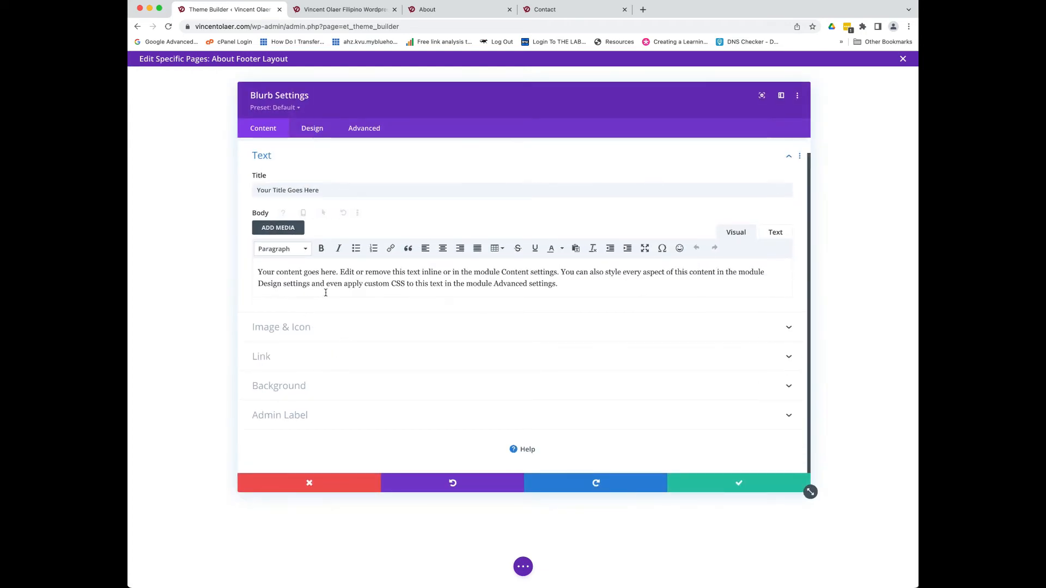
{"action": "left_click", "coordinate": [315, 191]}
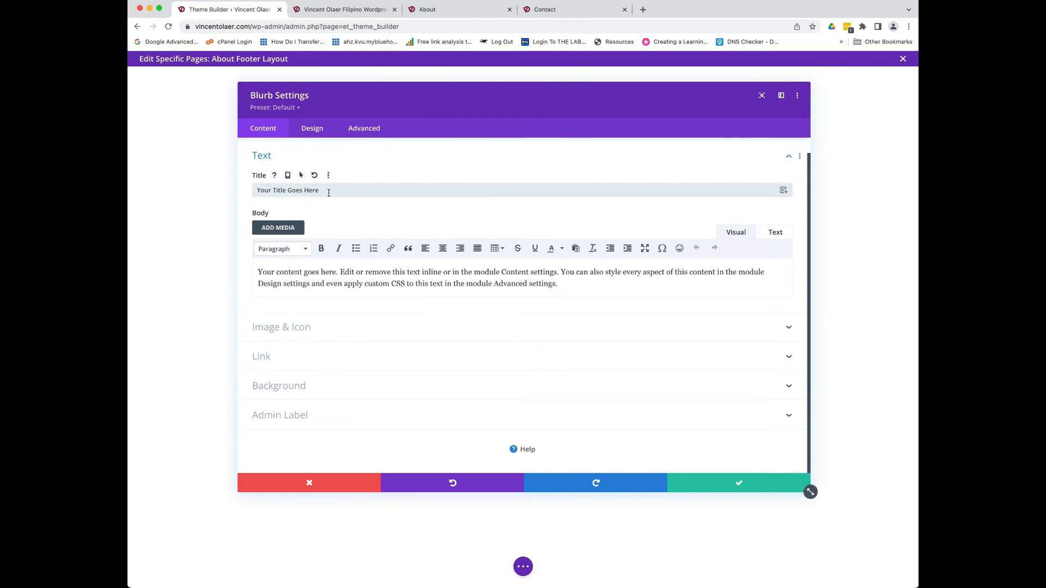
{"action": "key", "text": "super+a"}
{"action": "type", "text": "Cakl"}
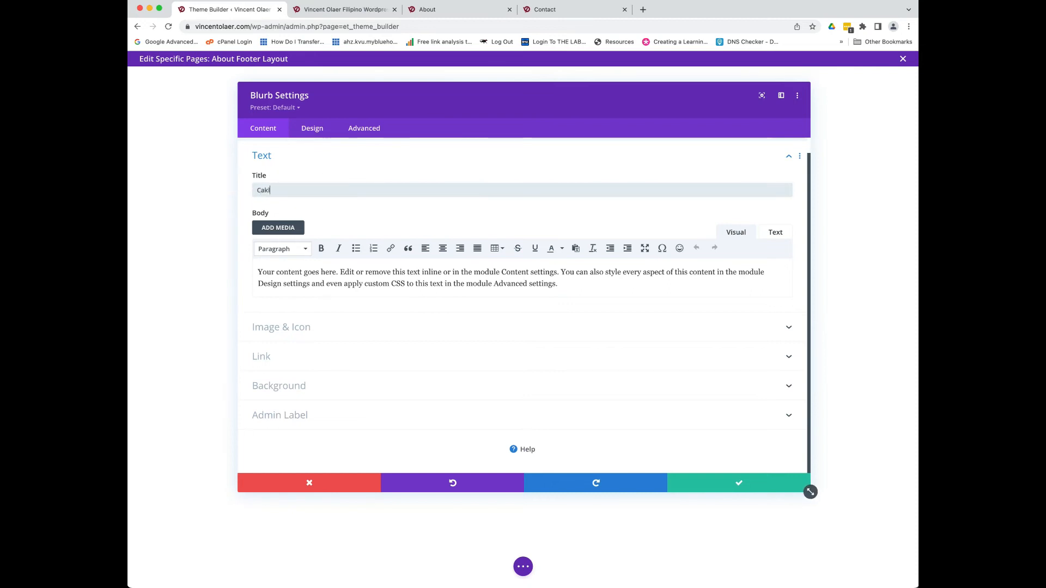
{"action": "type", "text": "le"}
{"action": "type", "text": "us"}
{"action": "left_click_drag", "start_coordinate": [585, 292], "coordinate": [253, 268]}
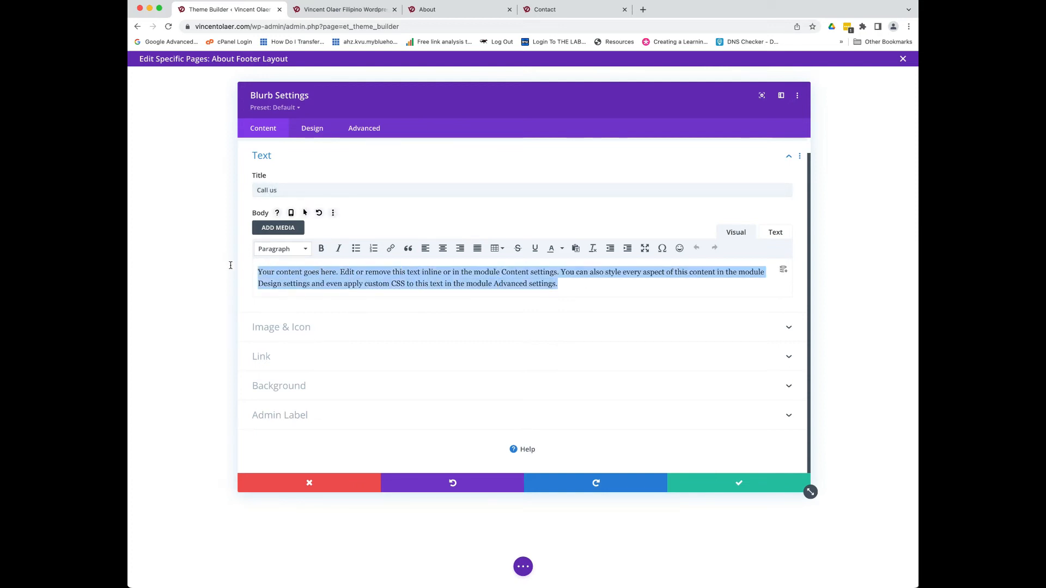
{"action": "type", "text": "(55"}
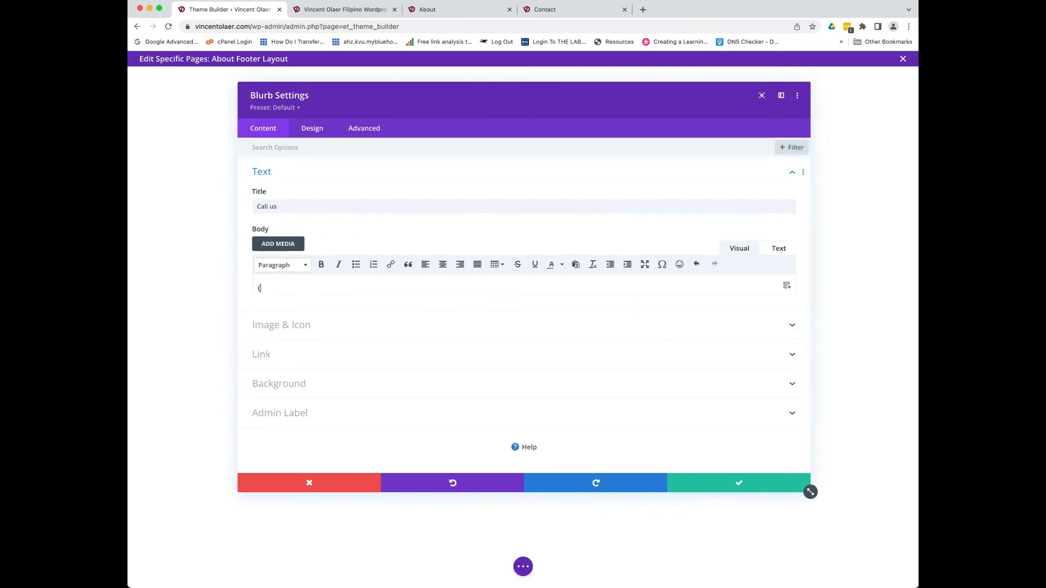
{"action": "key", "text": "BackSpace"}
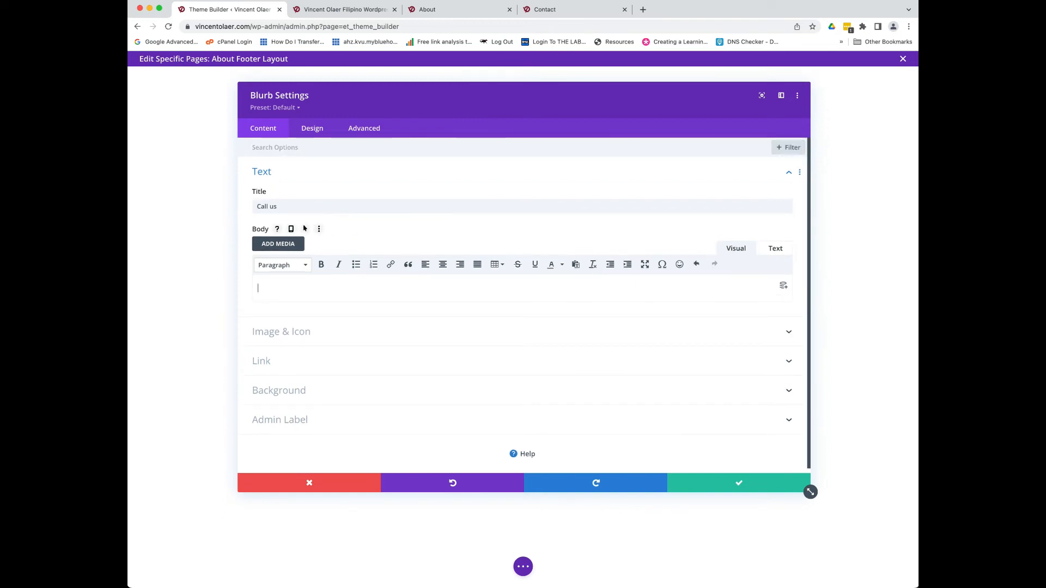
{"action": "type", "text": "053-333="}
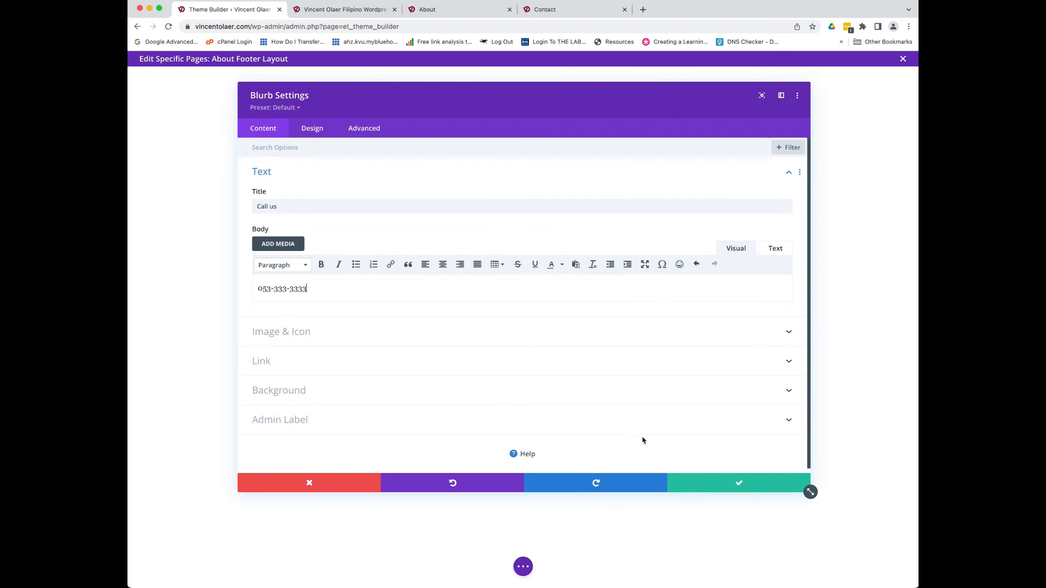
{"action": "left_click", "coordinate": [687, 477]}
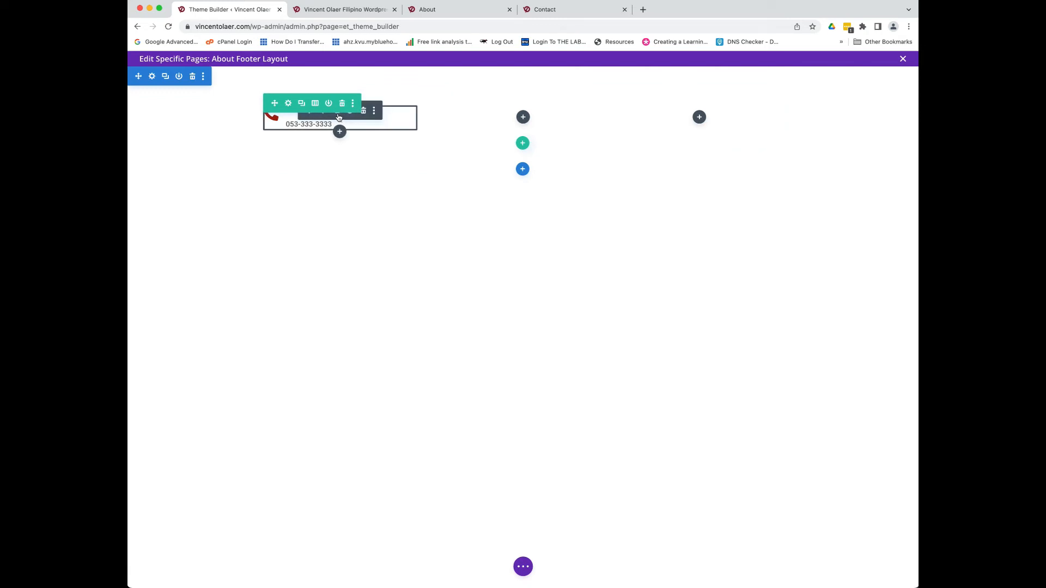
{"action": "left_click", "coordinate": [338, 116]}
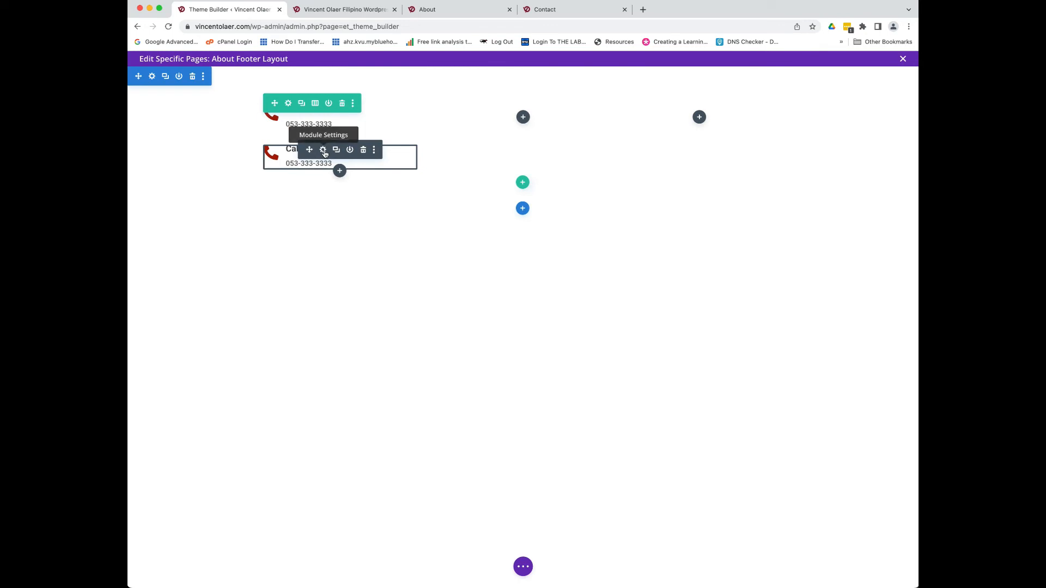
- Change the duplicate's title to 'Email us' and replace its body with an e-mail address
{"action": "left_click", "coordinate": [323, 150]}
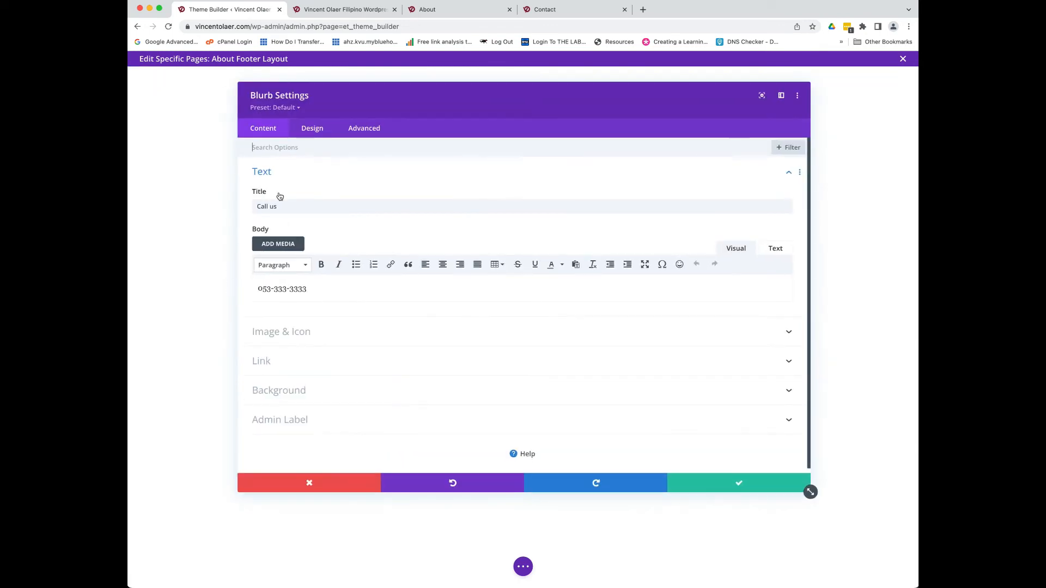
{"action": "left_click", "coordinate": [261, 207]}
{"action": "double_click", "coordinate": [261, 207]}
{"action": "type", "text": "Ev"}
{"action": "type", "text": "ail"}
{"action": "left_click", "coordinate": [315, 291]}
{"action": "left_click_drag", "start_coordinate": [315, 291], "coordinate": [248, 289]}
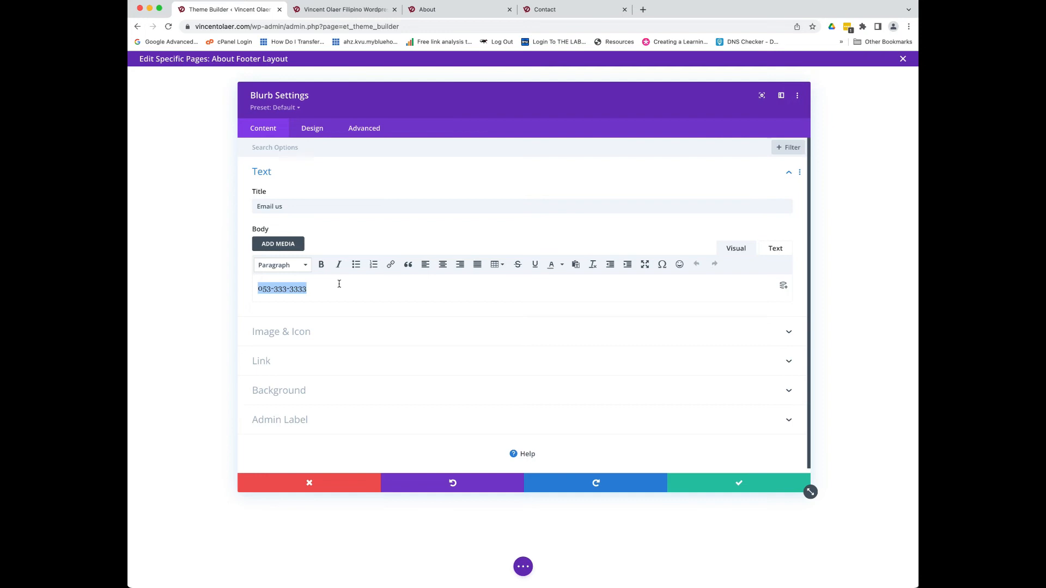
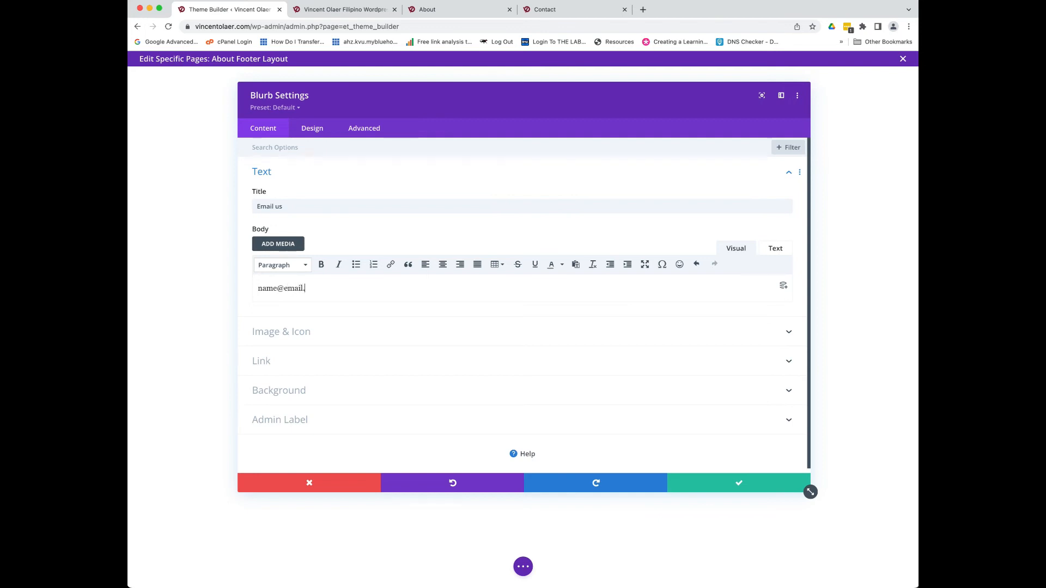
- Swap its icon for an envelope found by searching 'email', and save the blurb
{"action": "left_click", "coordinate": [287, 339]}
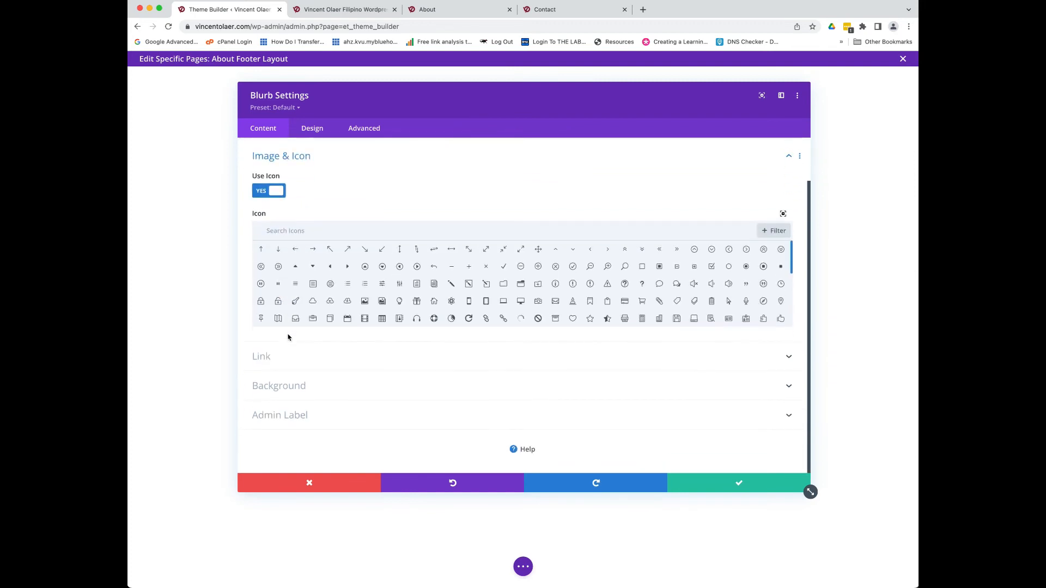
{"action": "left_click", "coordinate": [298, 230]}
{"action": "type", "text": "email"}
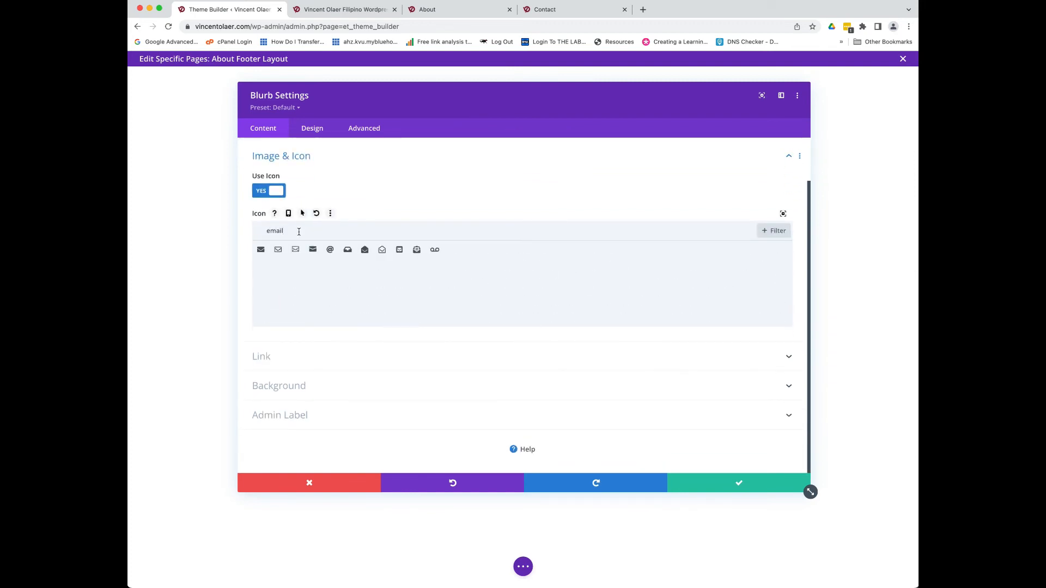
{"action": "left_click", "coordinate": [278, 249]}
{"action": "left_click", "coordinate": [741, 482]}
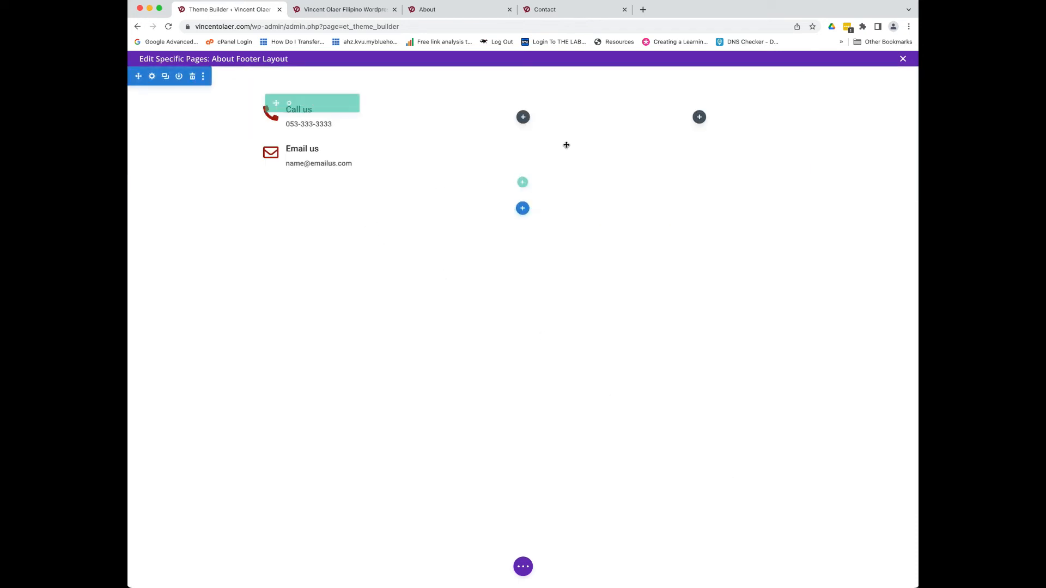
- Add a Text module to the middle column reading 'Know more:', '- About us', '- Contact us'
{"action": "left_click", "coordinate": [523, 117]}
{"action": "scroll", "coordinate": [542, 320], "scroll_direction": "down", "scroll_amount": 5}
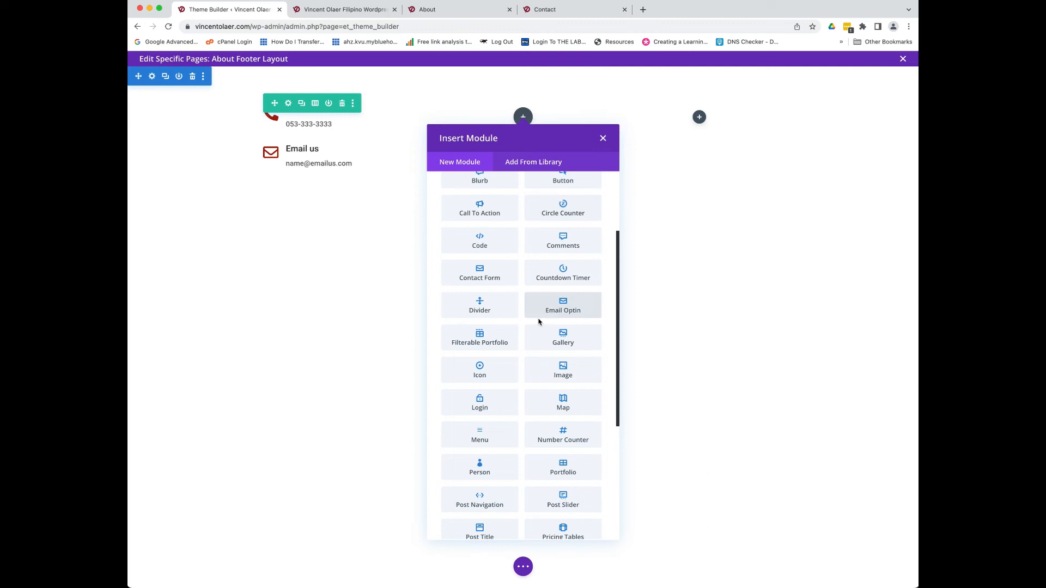
{"action": "scroll", "coordinate": [539, 324], "scroll_direction": "down", "scroll_amount": 2}
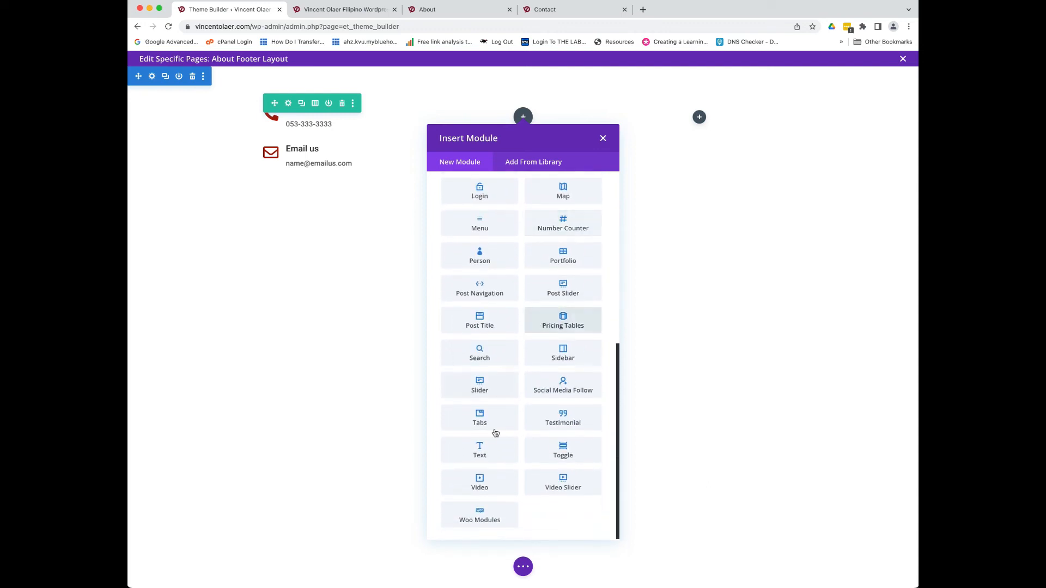
{"action": "left_click", "coordinate": [479, 454]}
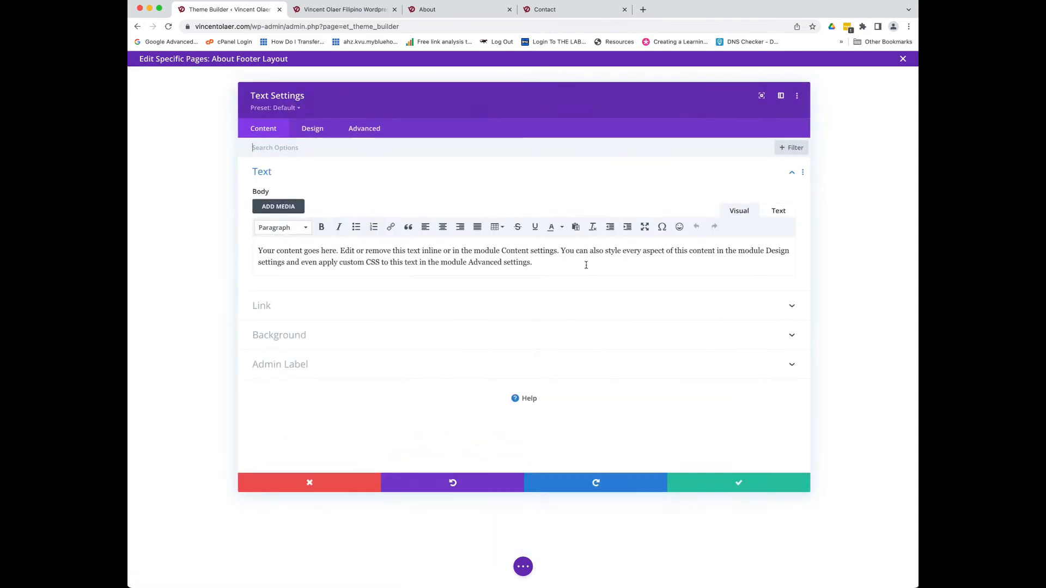
{"action": "left_click_drag", "start_coordinate": [565, 267], "coordinate": [245, 236]}
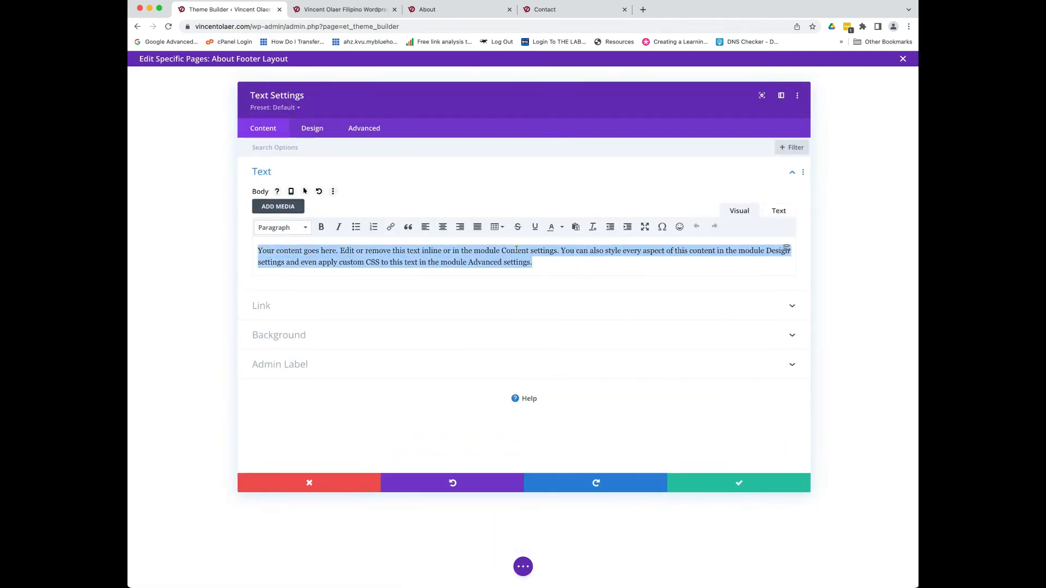
{"action": "type", "text": "Know moe"}
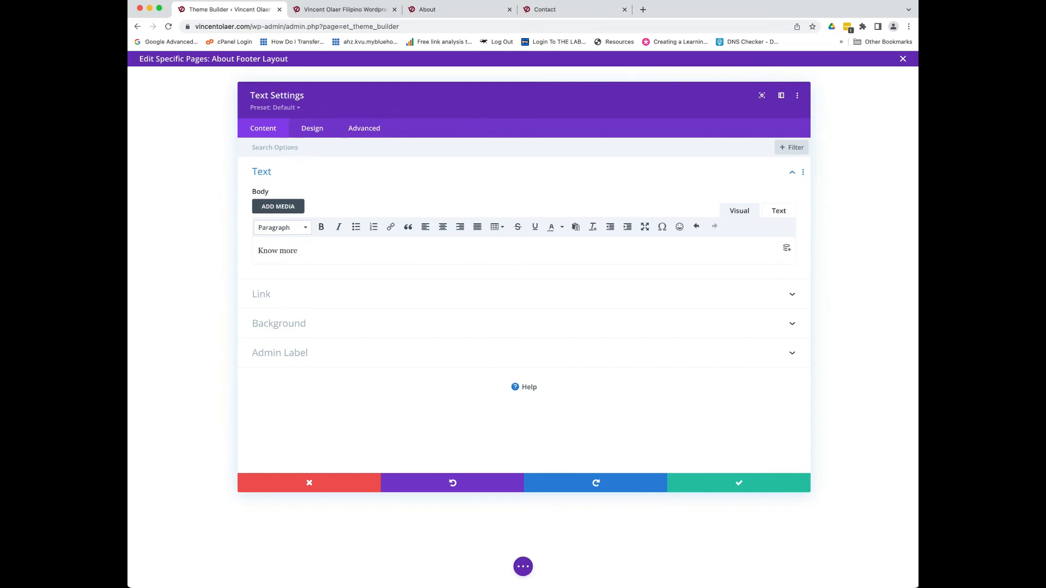
{"action": "key", "text": "Return"}
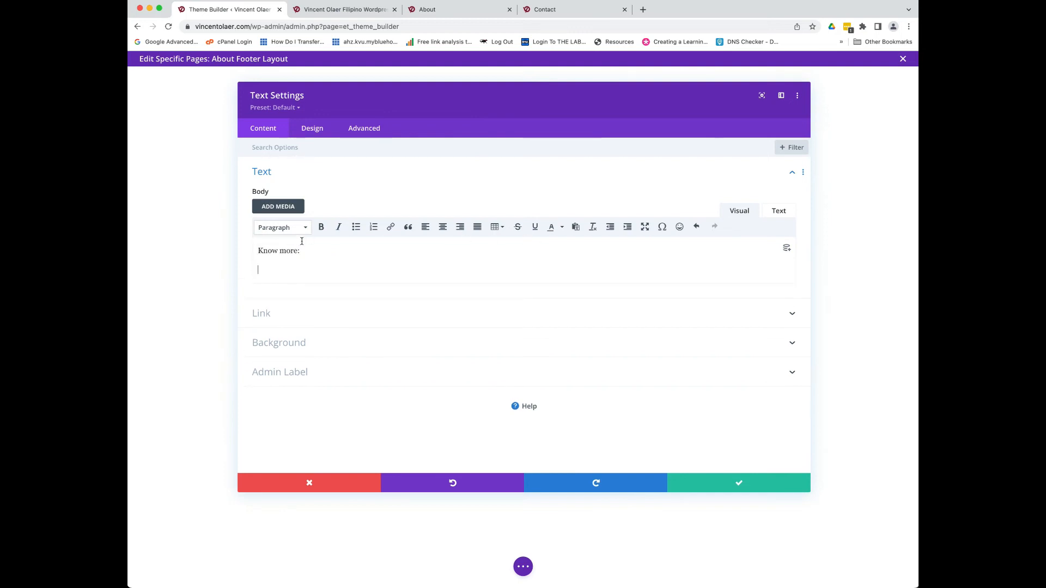
{"action": "type", "text": "- About us"}
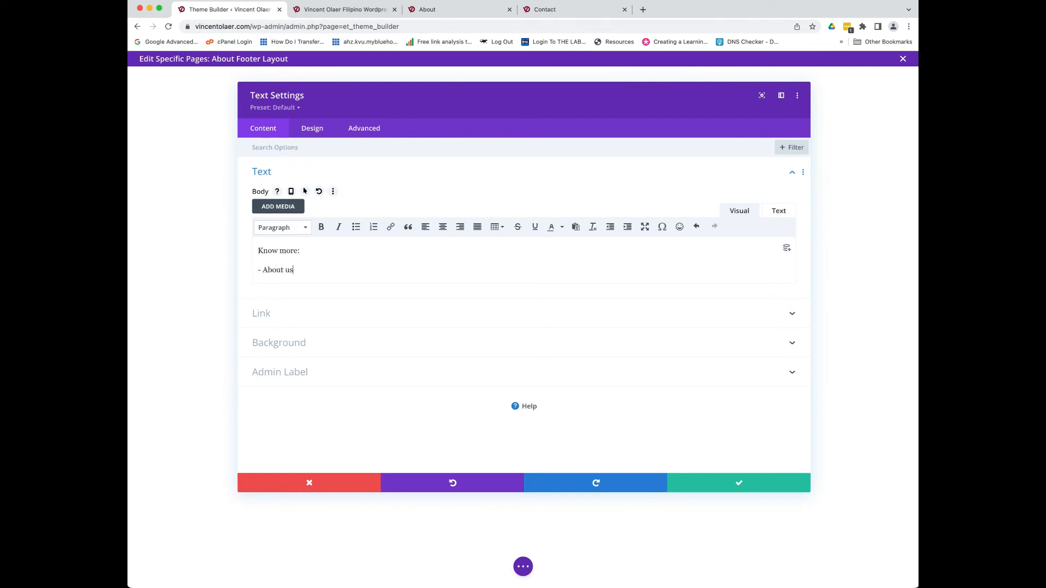
{"action": "key", "text": "Return"}
{"action": "type", "text": "- Contact us."}
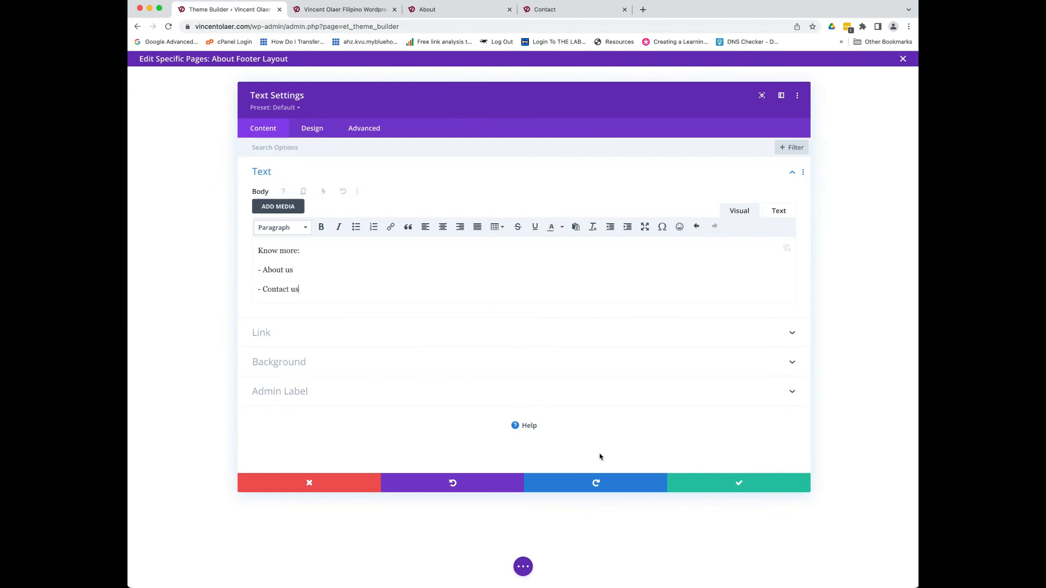
- Format the 'Know more:' line as Heading 4 and save the text module
{"action": "left_click_drag", "start_coordinate": [301, 251], "coordinate": [258, 250]}
{"action": "left_click", "coordinate": [275, 228]}
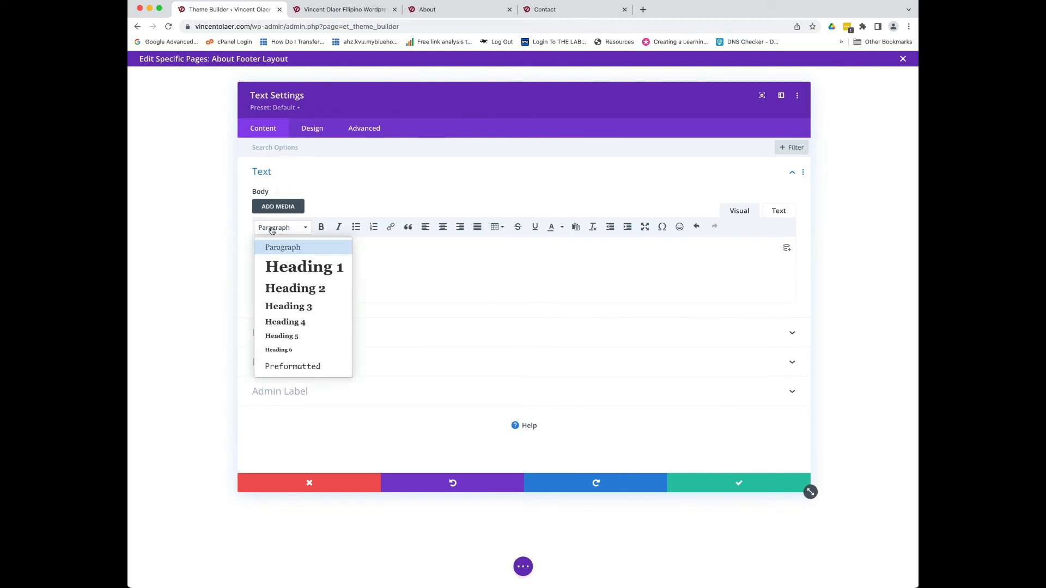
{"action": "left_click", "coordinate": [285, 322]}
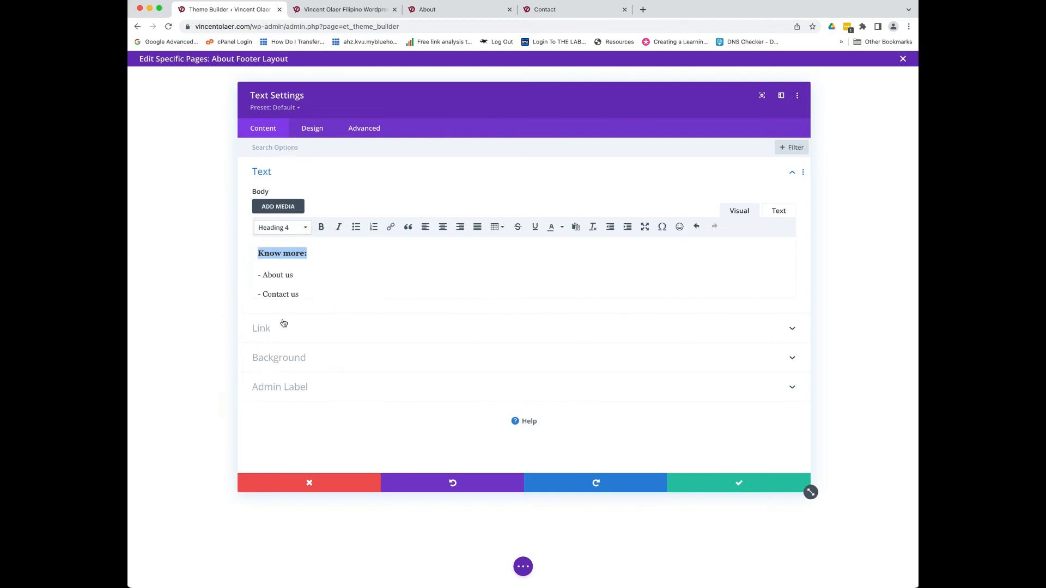
{"action": "left_click", "coordinate": [707, 483]}
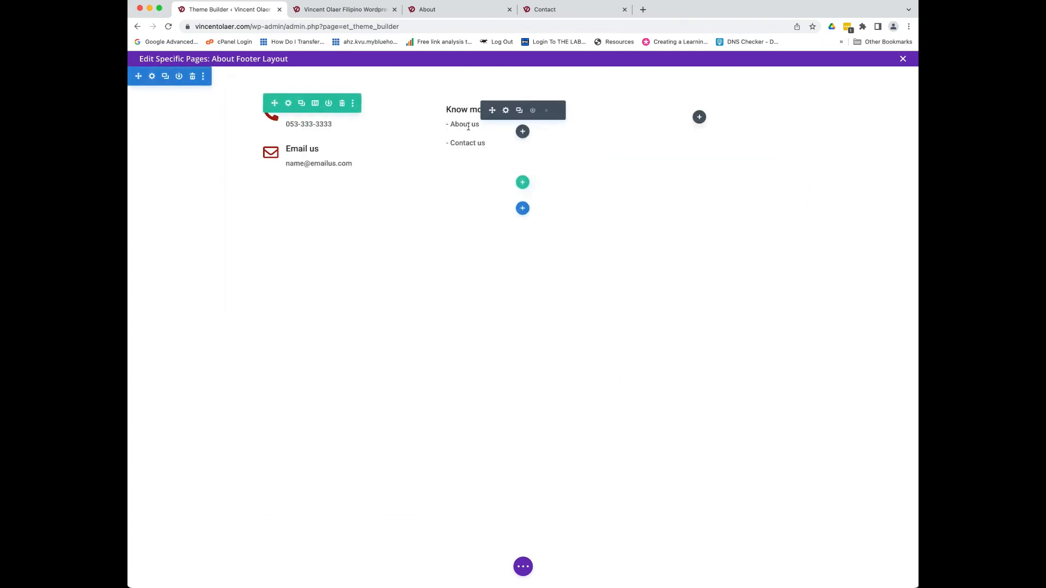
{"action": "left_click", "coordinate": [699, 117]}
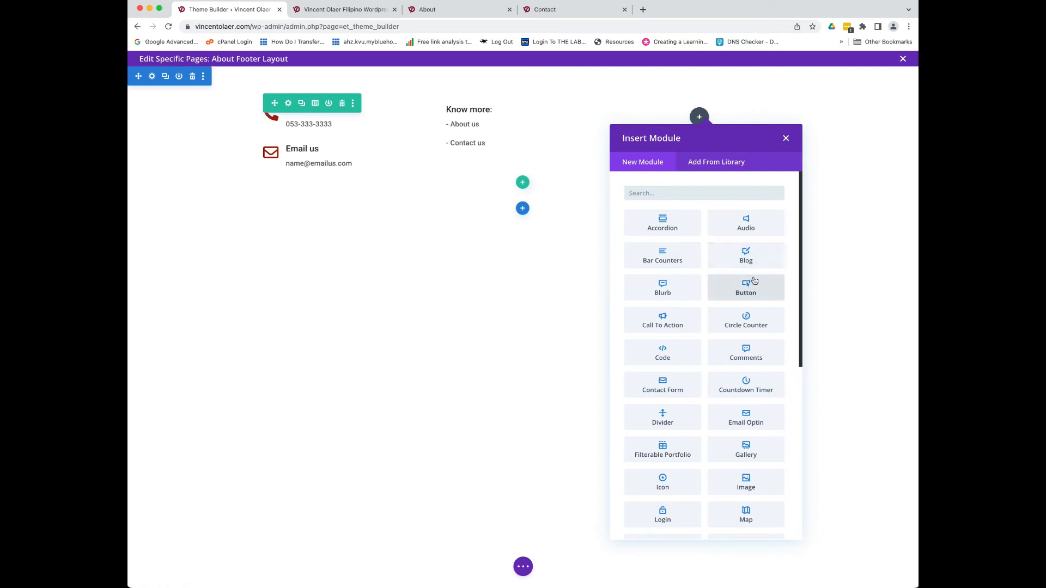
- Insert a Contact Form with its default Name, Email Address and Message fields in the third column
{"action": "scroll", "coordinate": [734, 298], "scroll_direction": "down", "scroll_amount": 5}
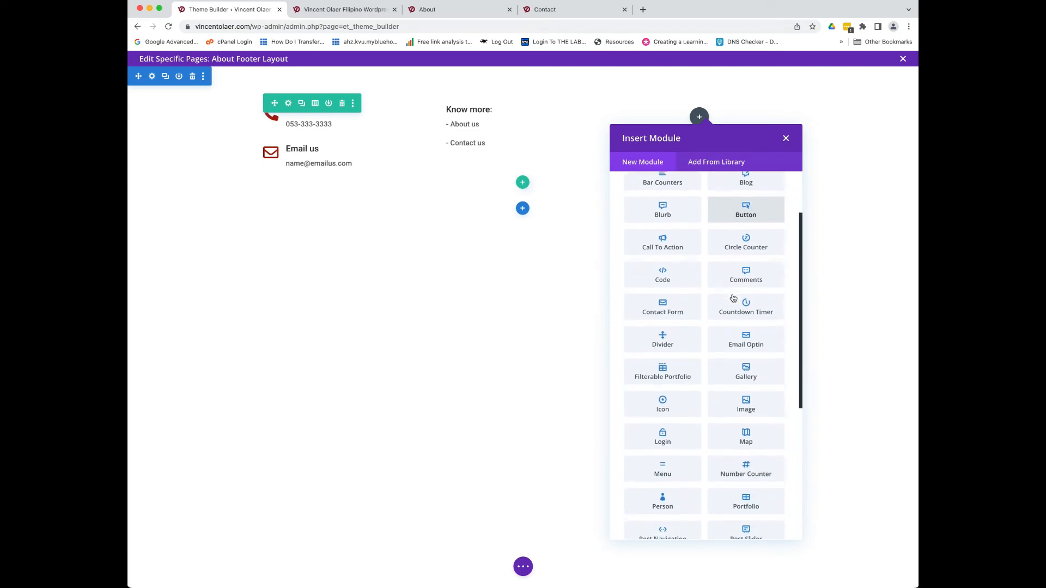
{"action": "scroll", "coordinate": [734, 298], "scroll_direction": "down", "scroll_amount": 5}
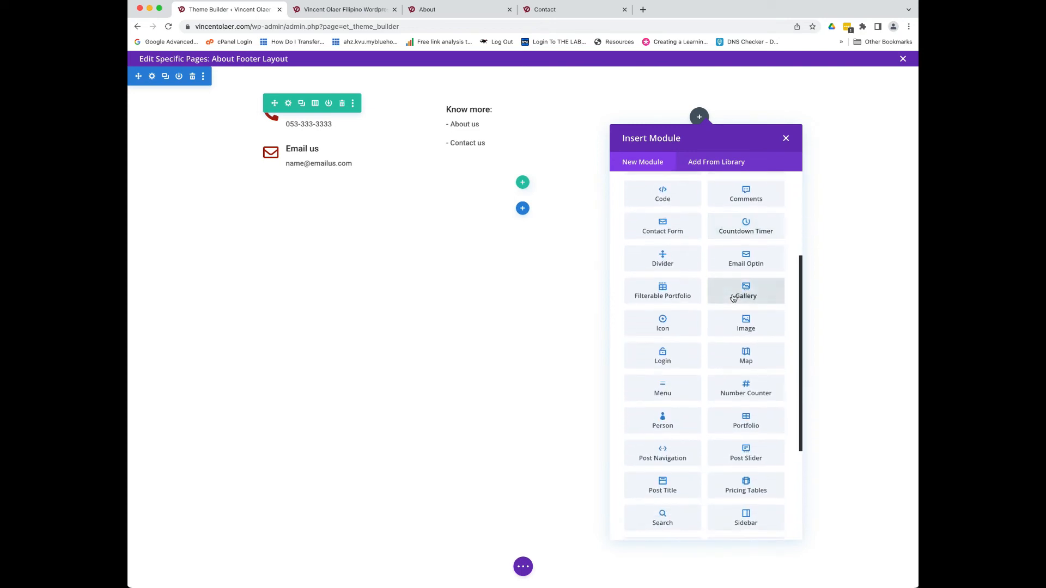
{"action": "scroll", "coordinate": [733, 298], "scroll_direction": "down", "scroll_amount": 2}
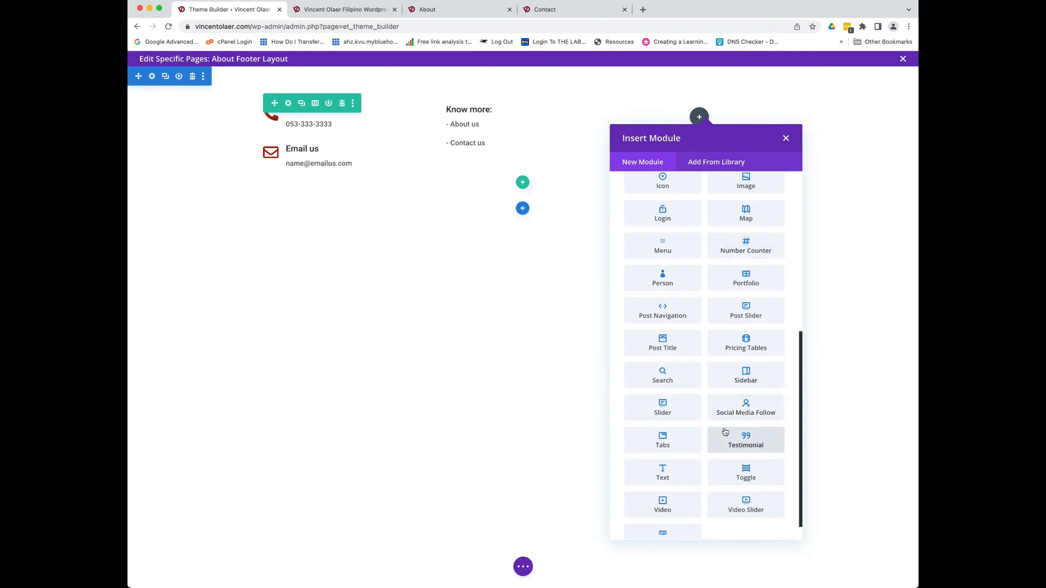
{"action": "scroll", "coordinate": [732, 418], "scroll_direction": "up", "scroll_amount": 6}
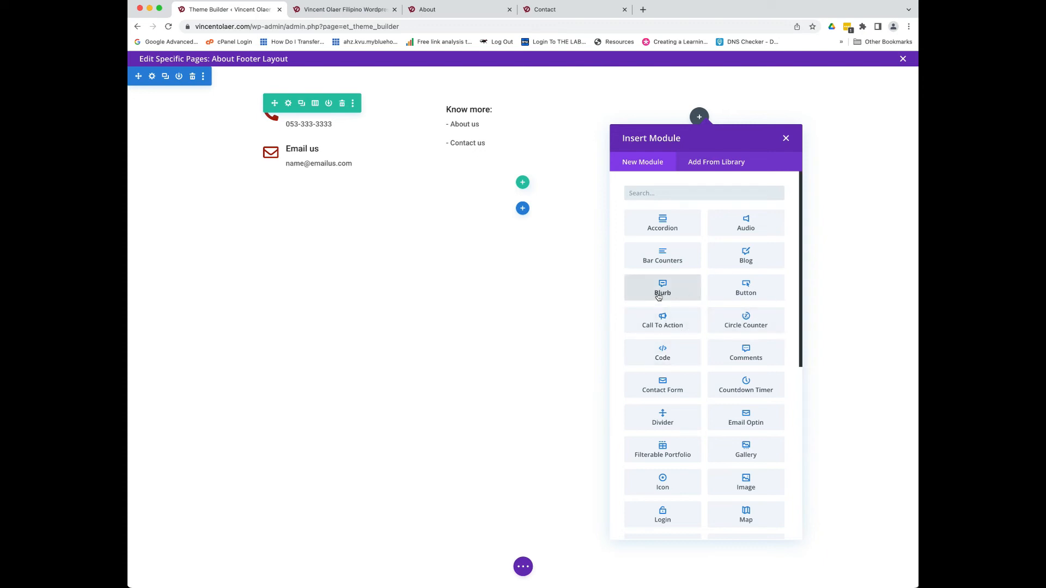
{"action": "left_click", "coordinate": [663, 388]}
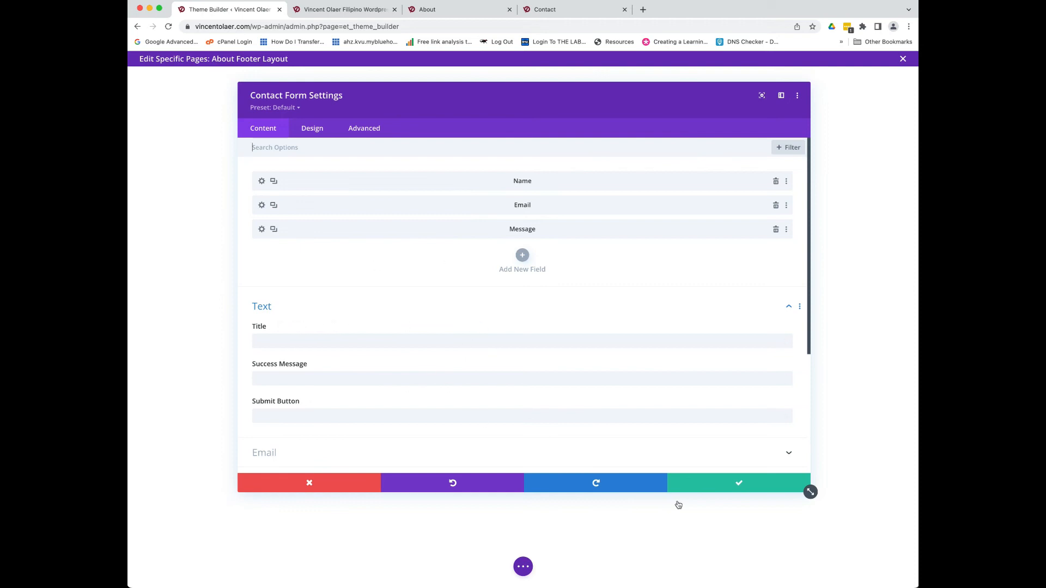
{"action": "left_click", "coordinate": [711, 489]}
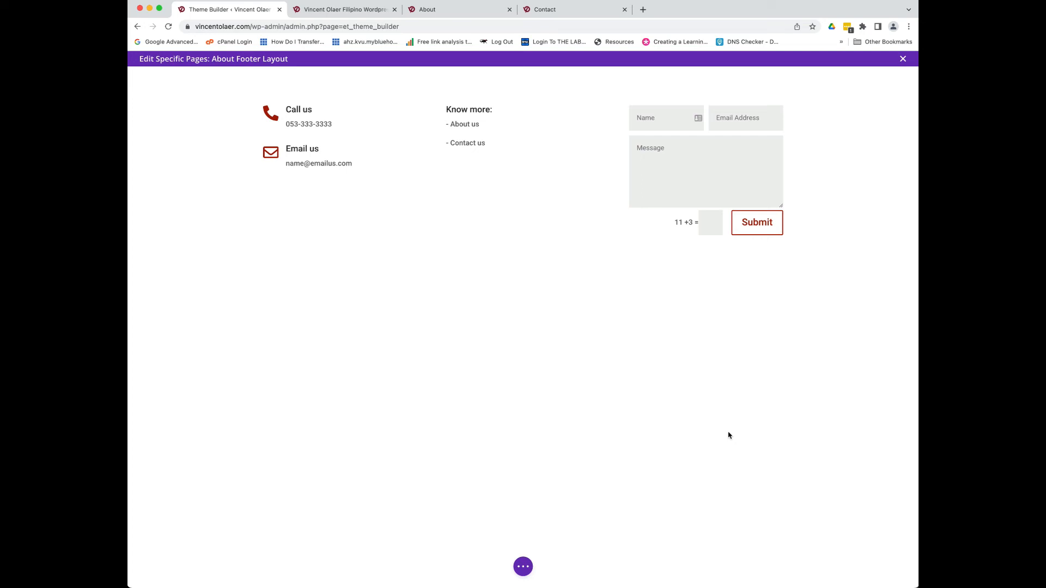
{"action": "left_click", "coordinate": [521, 566]}
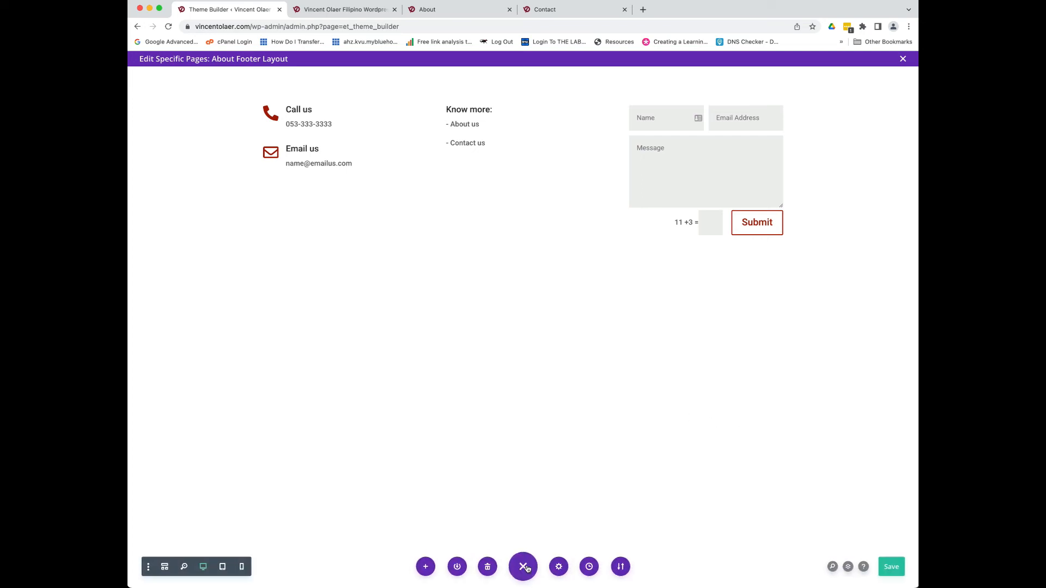
- Save the footer layout, then give the footer section a dark grey background colour
{"action": "left_click", "coordinate": [883, 569]}
{"action": "mouse_move", "coordinate": [203, 90]}
{"action": "left_click", "coordinate": [152, 77]}
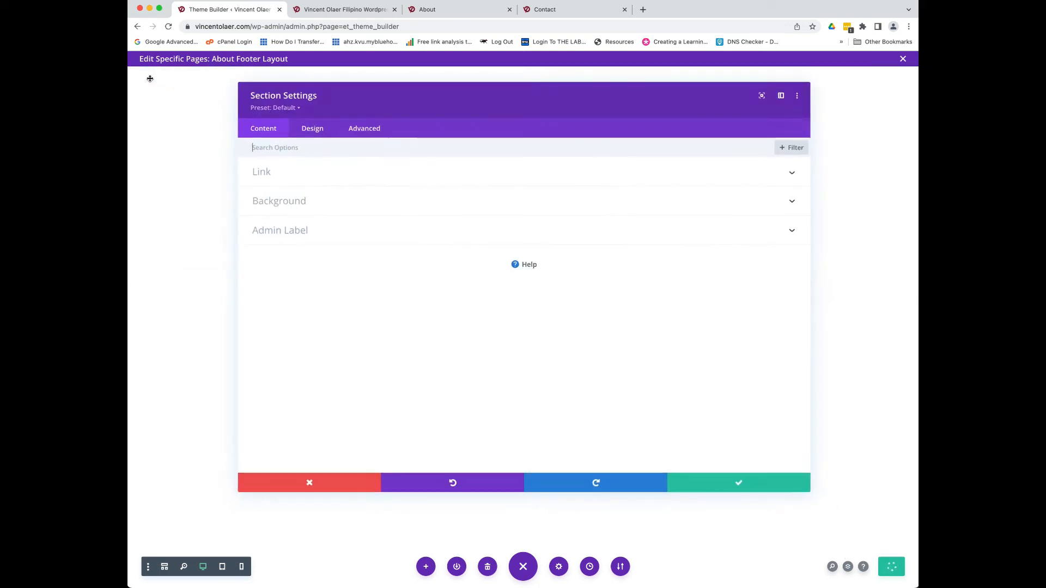
{"action": "left_click", "coordinate": [265, 205]}
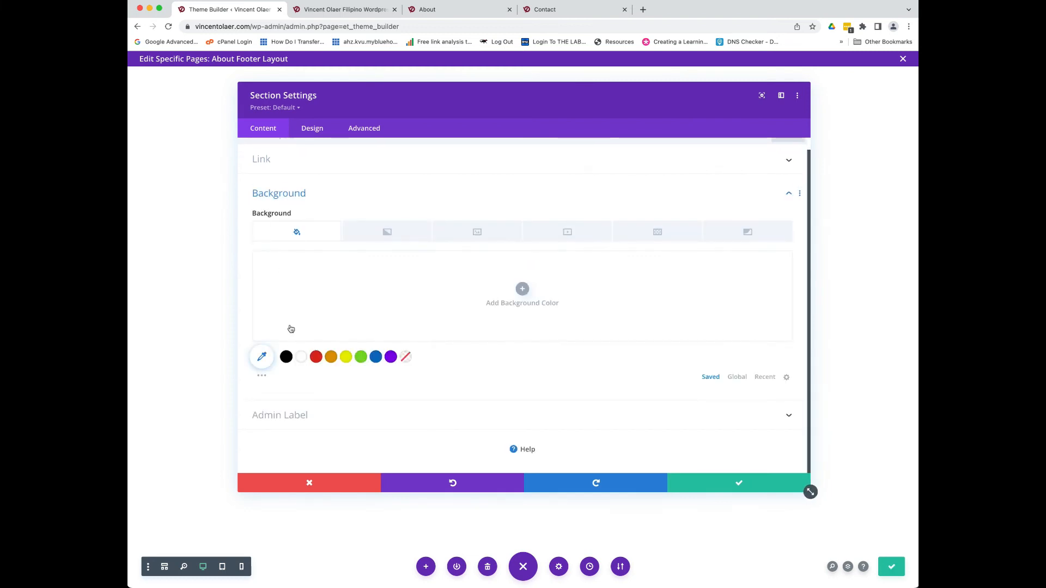
{"action": "left_click", "coordinate": [262, 356]}
{"action": "left_click_drag", "start_coordinate": [252, 275], "coordinate": [253, 323]}
{"action": "left_click", "coordinate": [712, 483]}
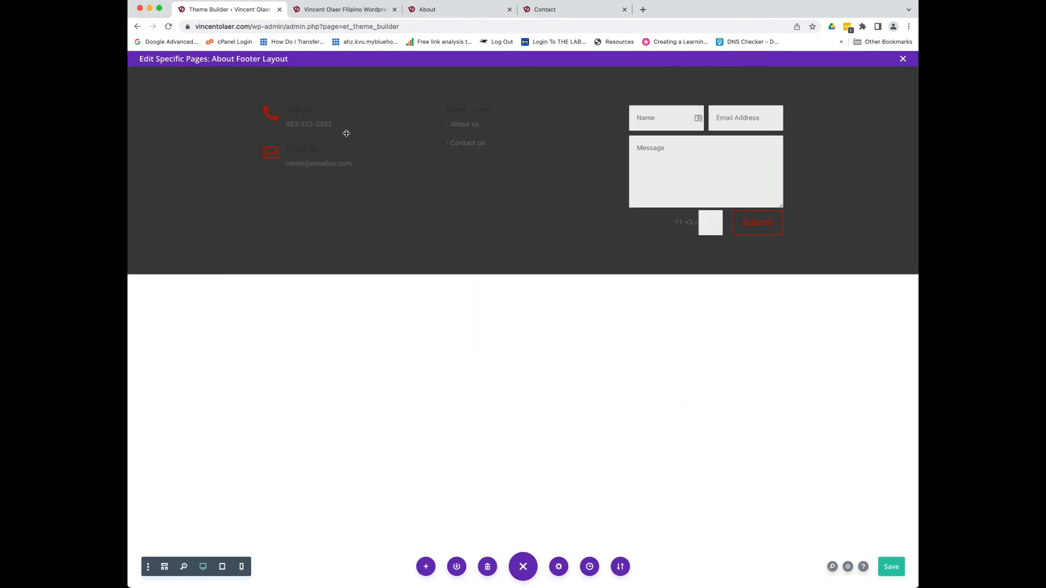
{"action": "mouse_move", "coordinate": [299, 118]}
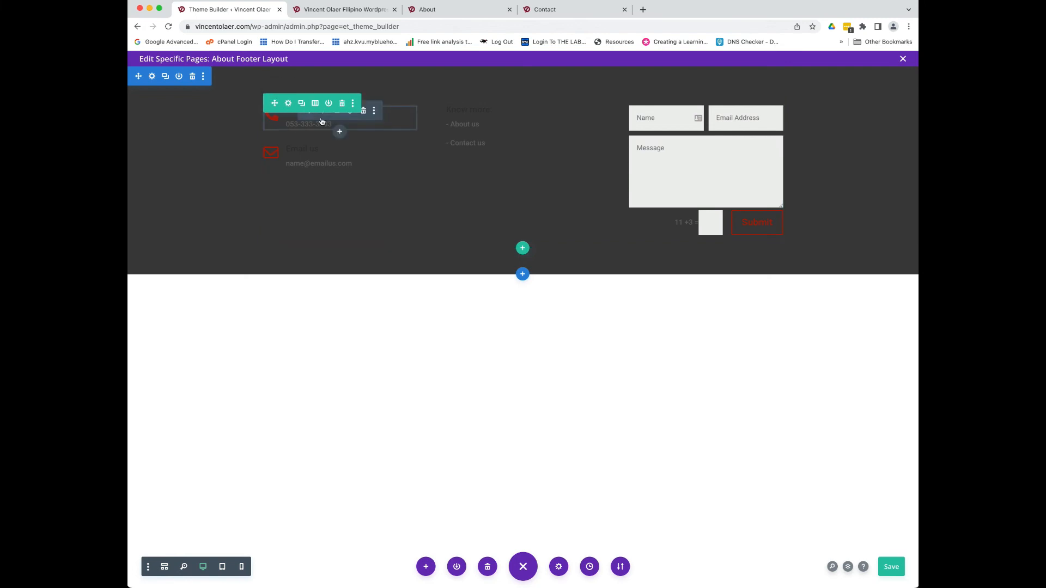
{"action": "left_click", "coordinate": [321, 117]}
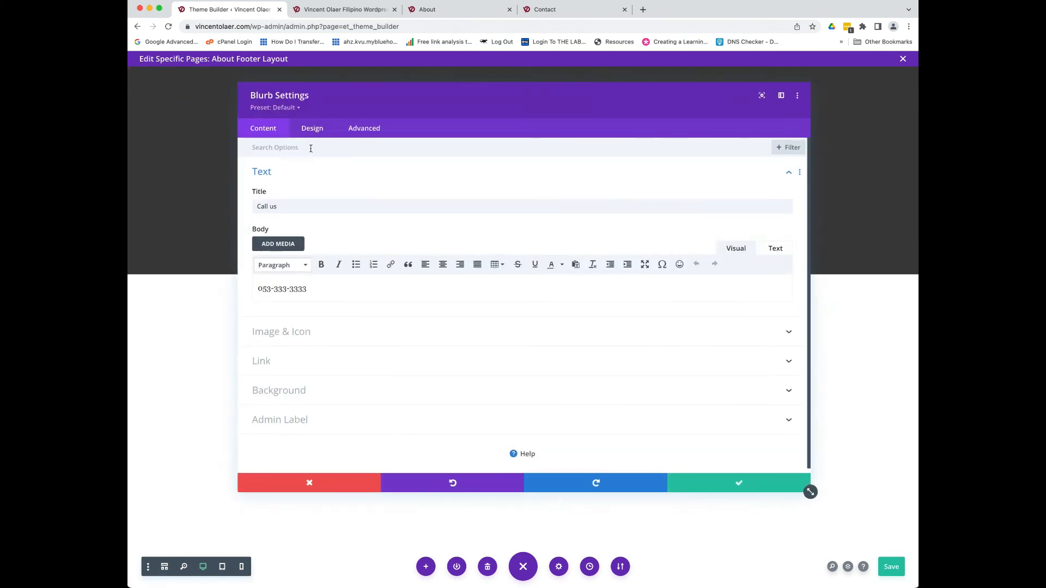
- Set the Call us blurb's Design > Text colour to Light and save it
{"action": "left_click", "coordinate": [313, 132]}
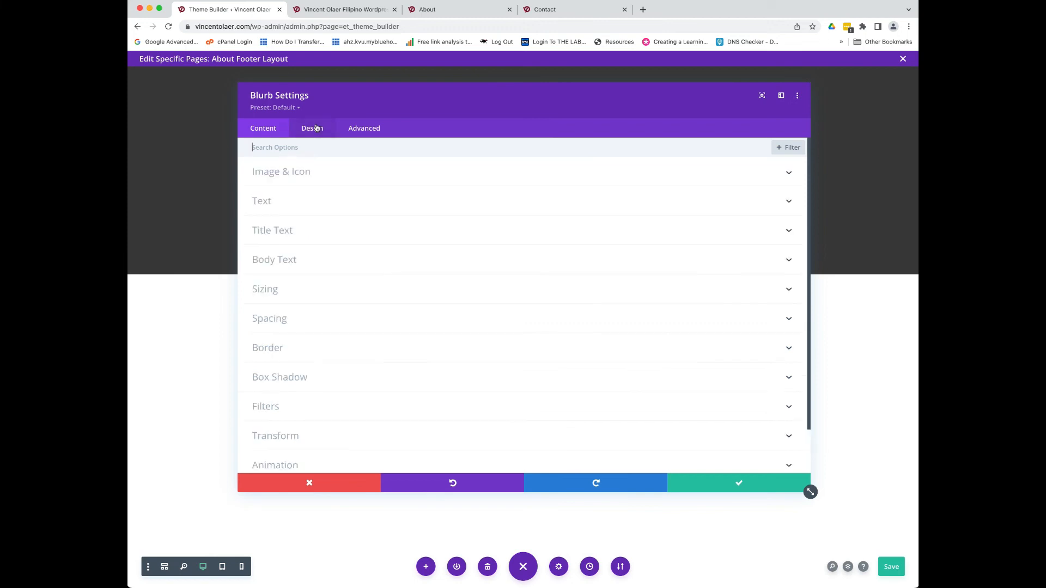
{"action": "left_click", "coordinate": [300, 210]}
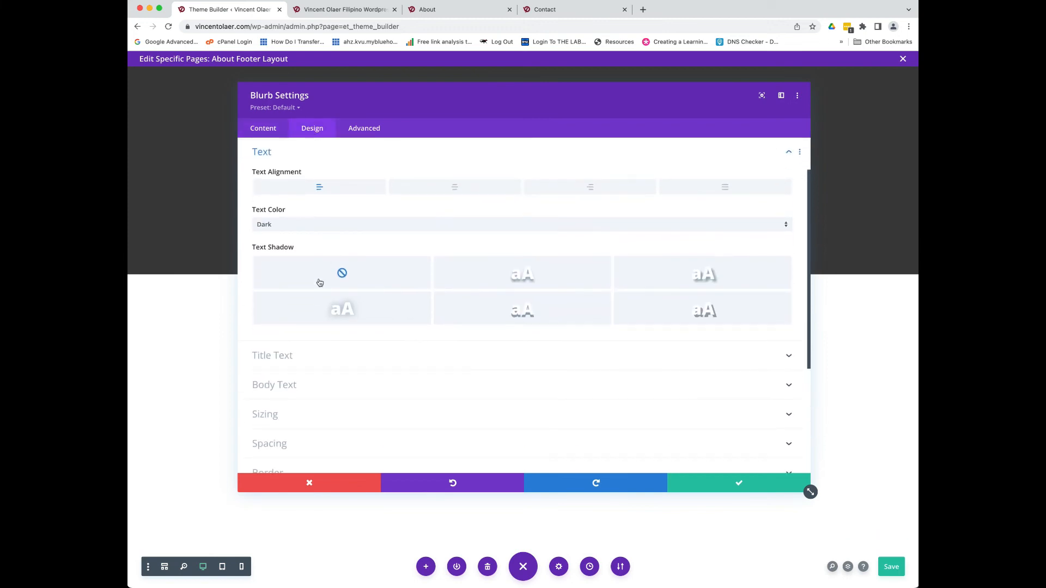
{"action": "left_click", "coordinate": [280, 230]}
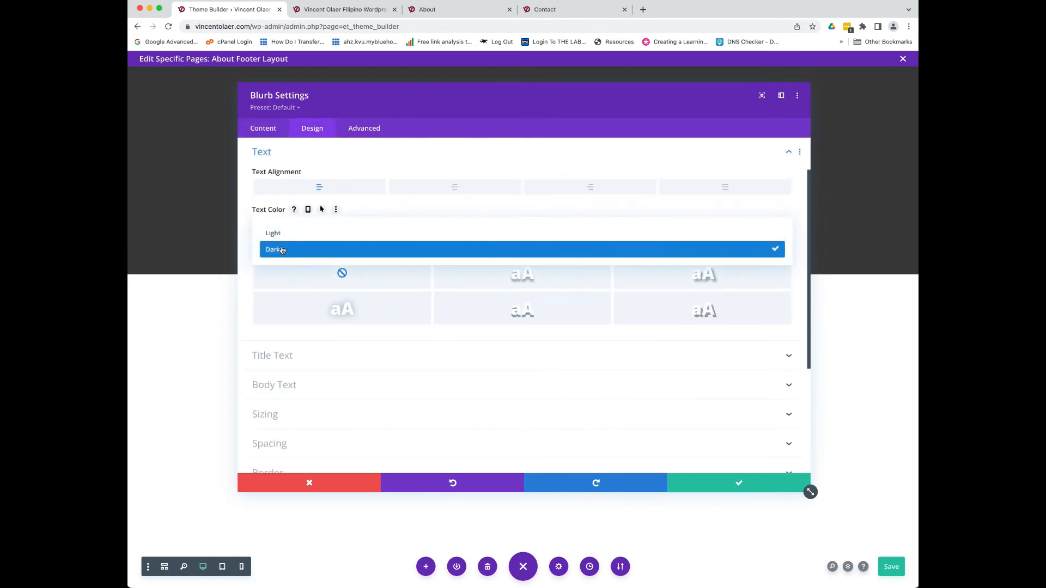
{"action": "left_click", "coordinate": [281, 245]}
{"action": "left_click_drag", "start_coordinate": [362, 107], "coordinate": [390, 169]}
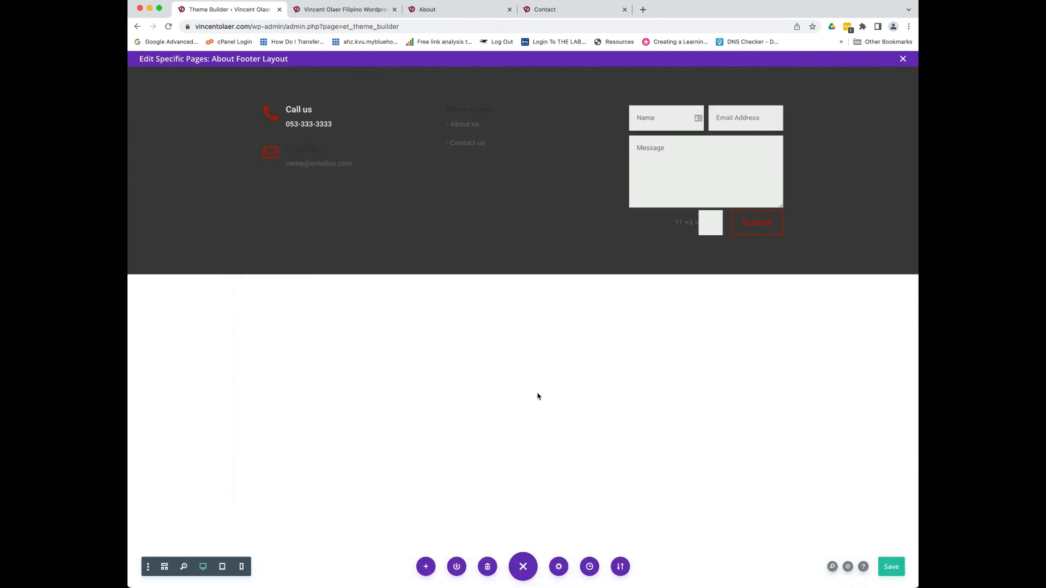
{"action": "left_click", "coordinate": [739, 547]}
- Change the Email us blurb's Design > Text colour to Light and save it
{"action": "left_click", "coordinate": [322, 150]}
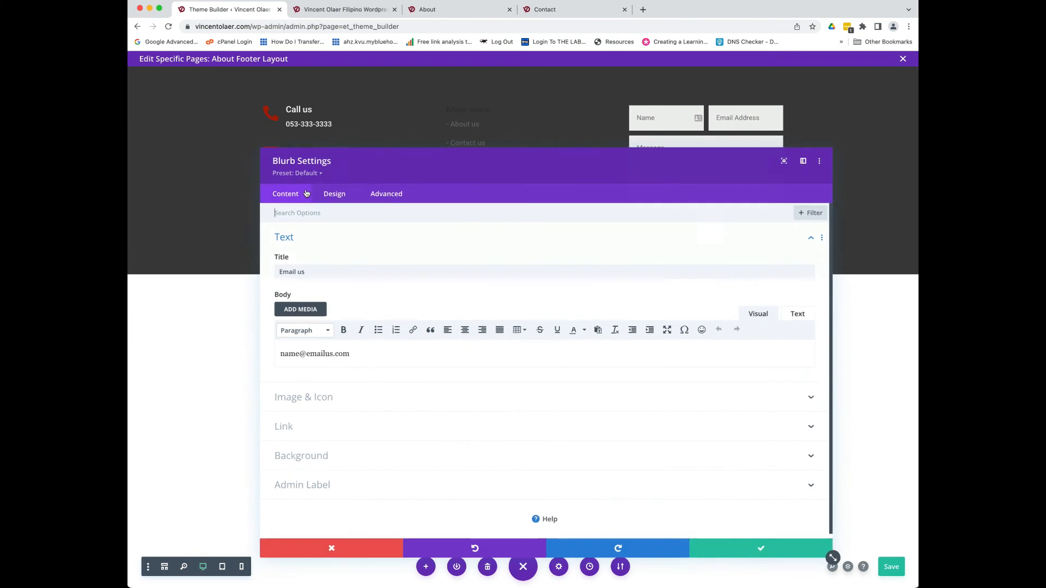
{"action": "left_click", "coordinate": [335, 195]}
{"action": "left_click", "coordinate": [316, 269]}
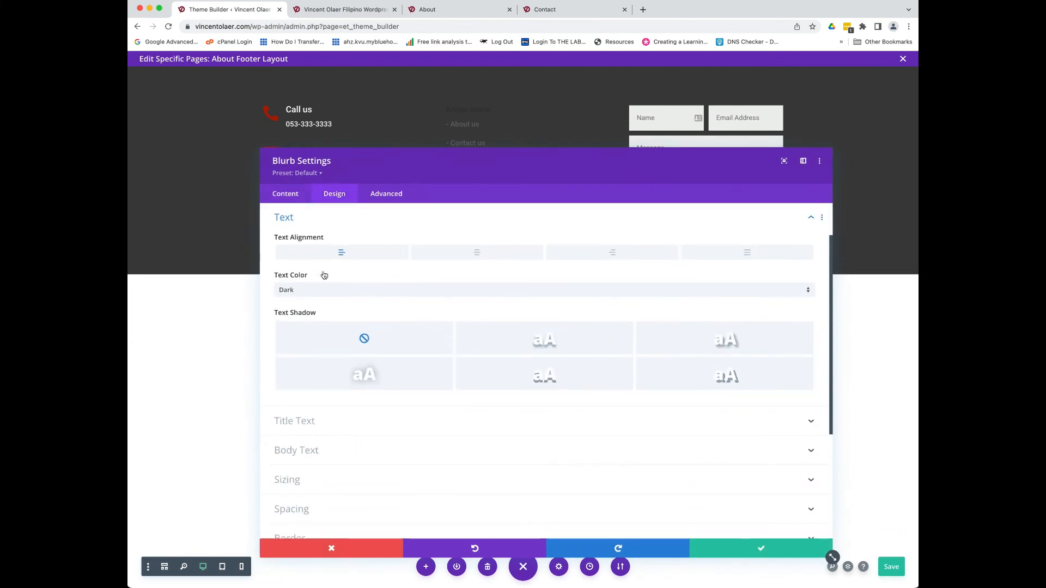
{"action": "left_click", "coordinate": [310, 297]}
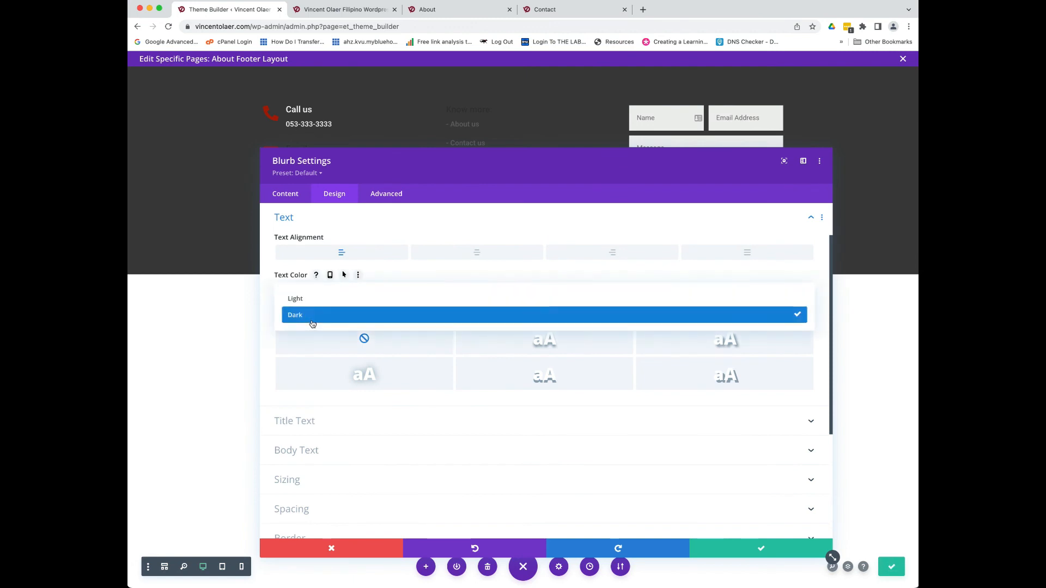
{"action": "left_click", "coordinate": [323, 302]}
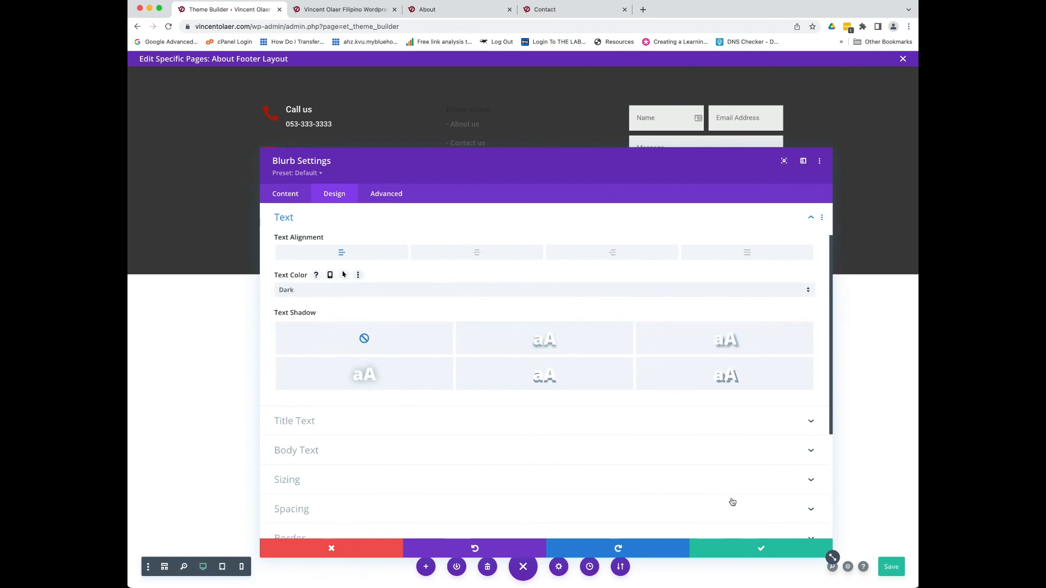
{"action": "left_click", "coordinate": [750, 546]}
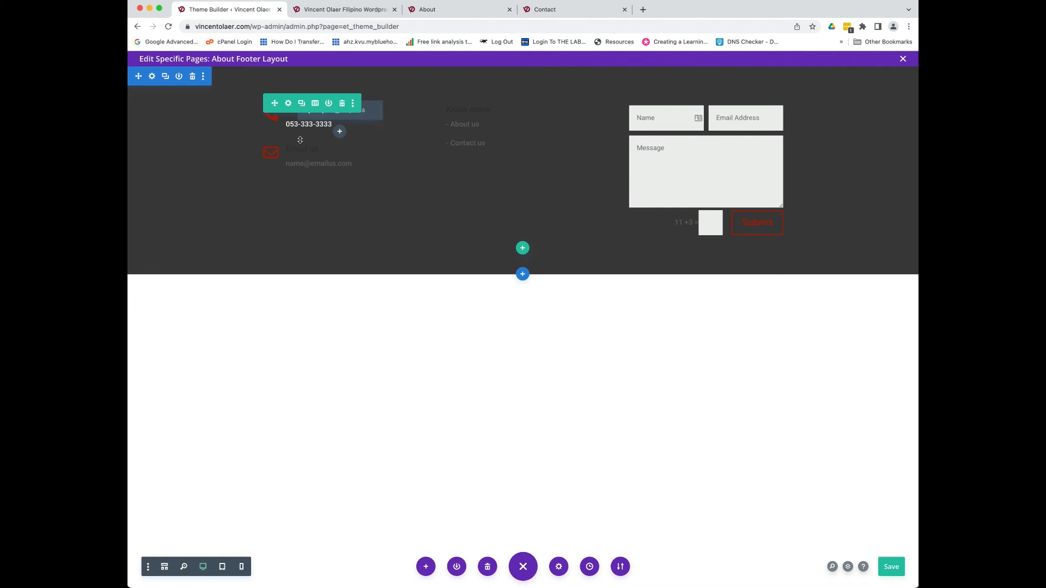
{"action": "left_click", "coordinate": [322, 151]}
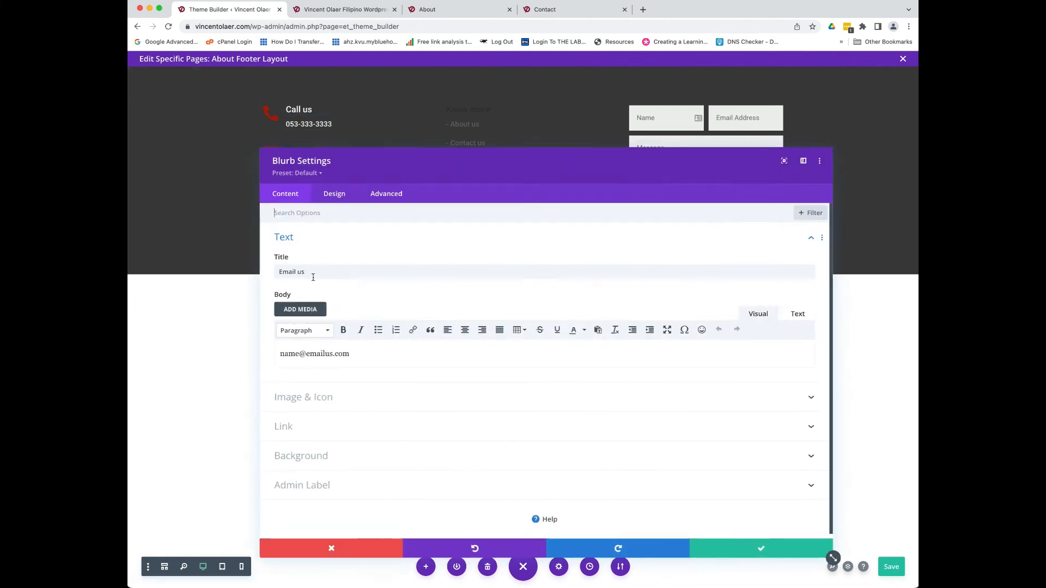
{"action": "left_click", "coordinate": [302, 243]}
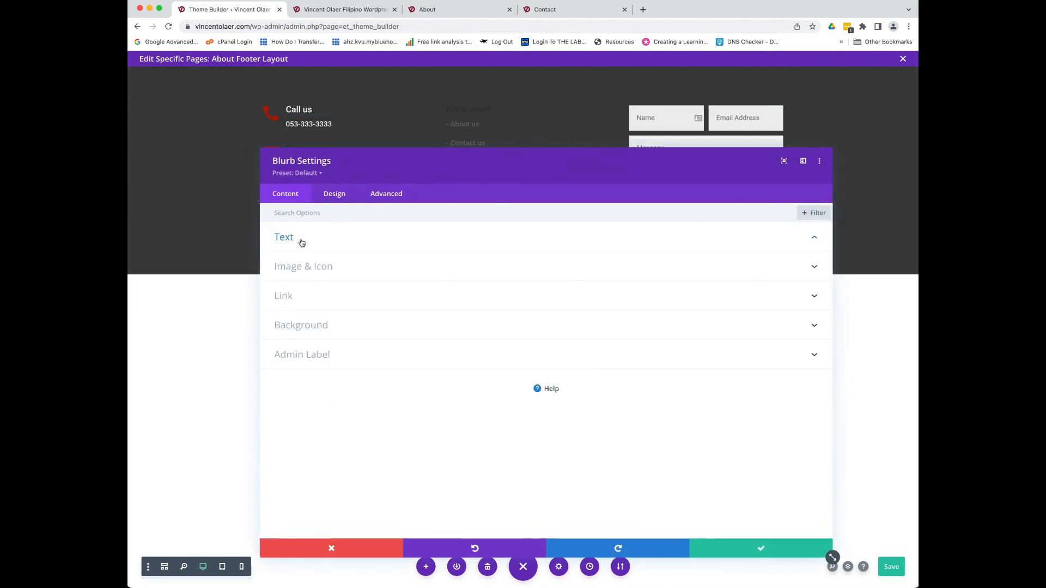
{"action": "left_click", "coordinate": [343, 197]}
{"action": "left_click", "coordinate": [314, 269]}
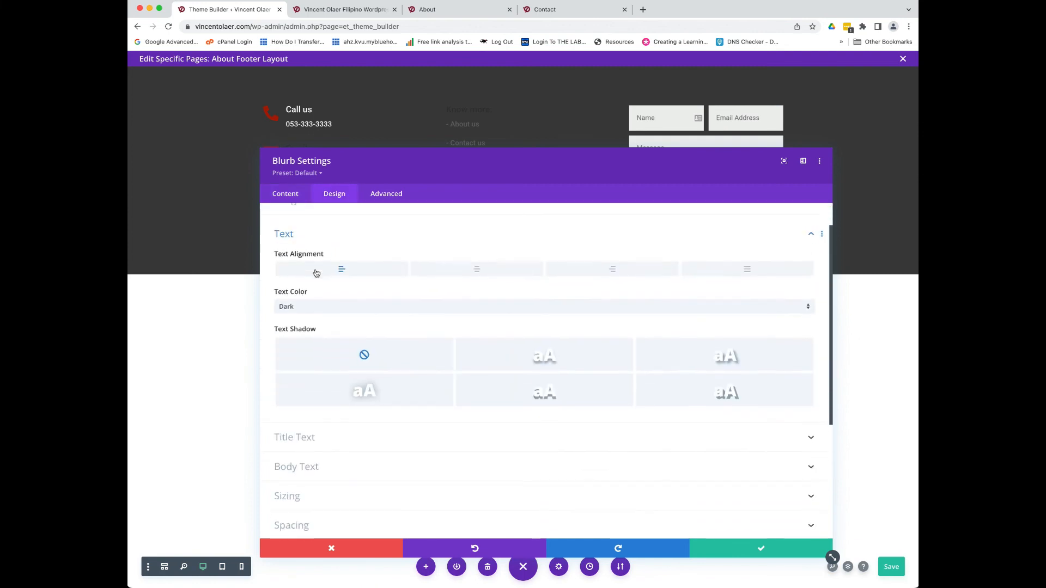
{"action": "left_click", "coordinate": [313, 292]}
{"action": "left_click", "coordinate": [303, 299]}
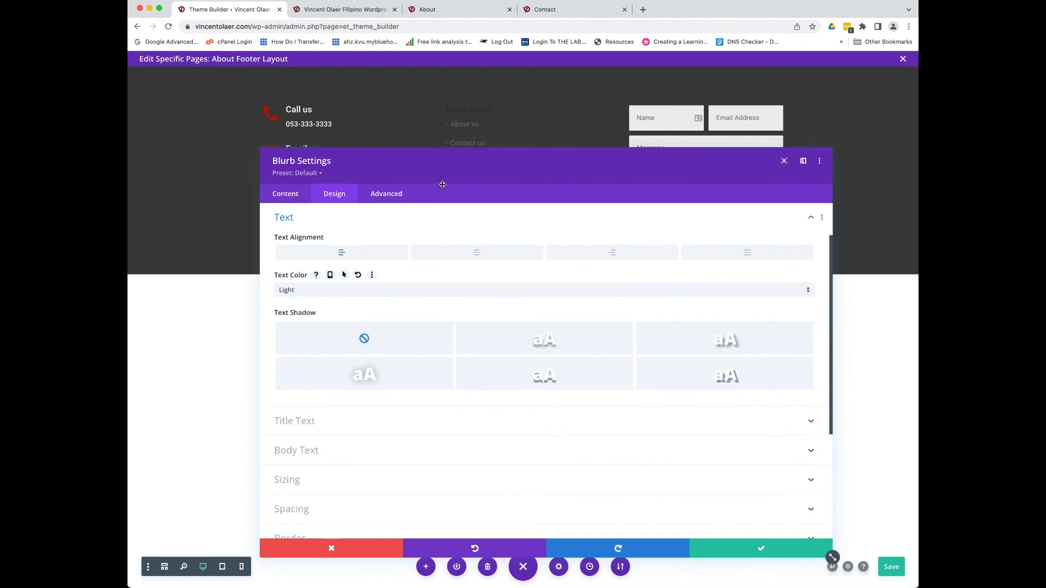
{"action": "left_click", "coordinate": [745, 546]}
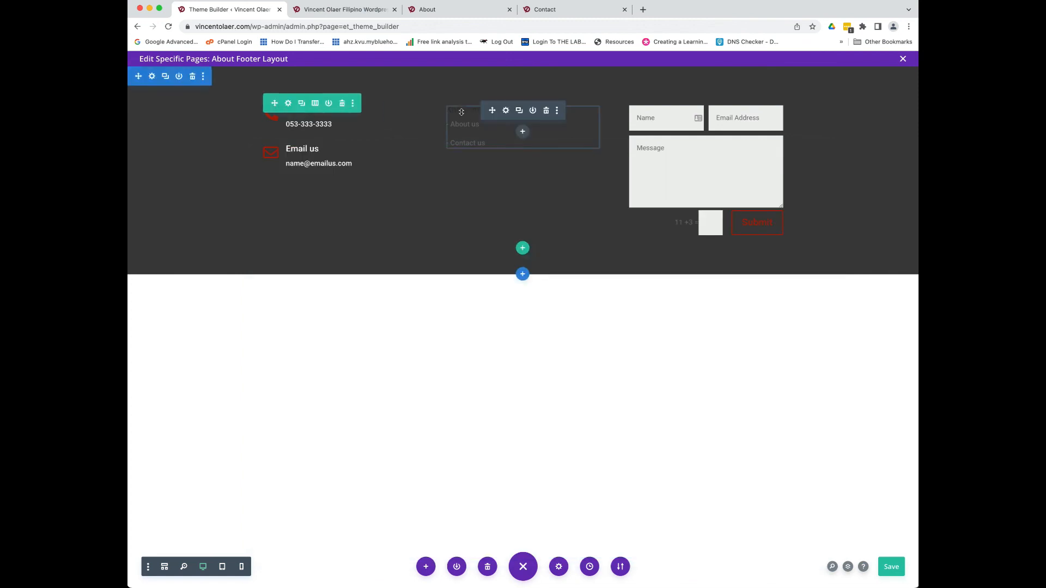
- Set the Know more text module's body text colour to white
{"action": "left_click", "coordinate": [506, 111]}
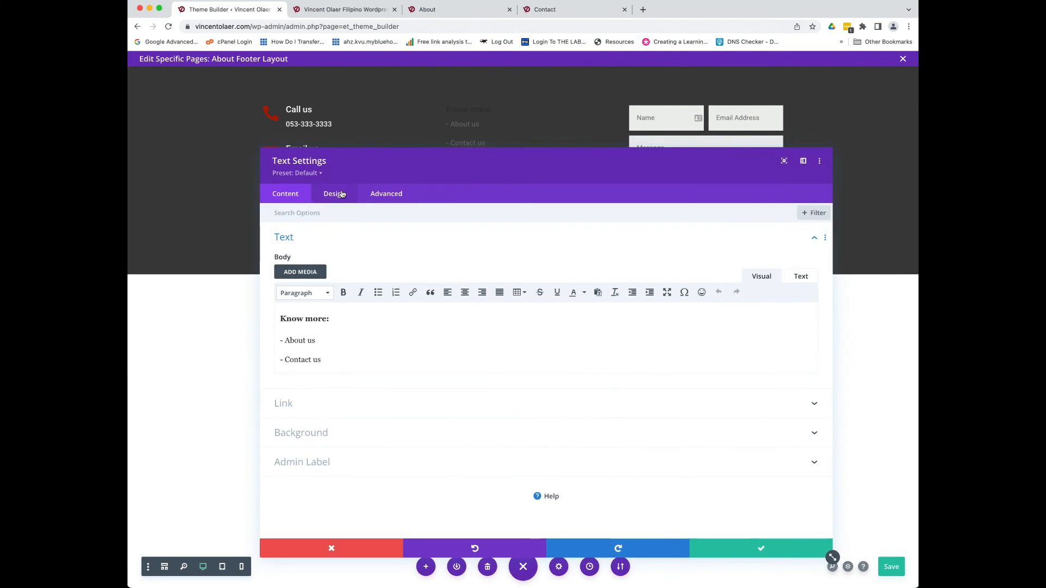
{"action": "left_click", "coordinate": [334, 194]}
{"action": "left_click", "coordinate": [326, 238]}
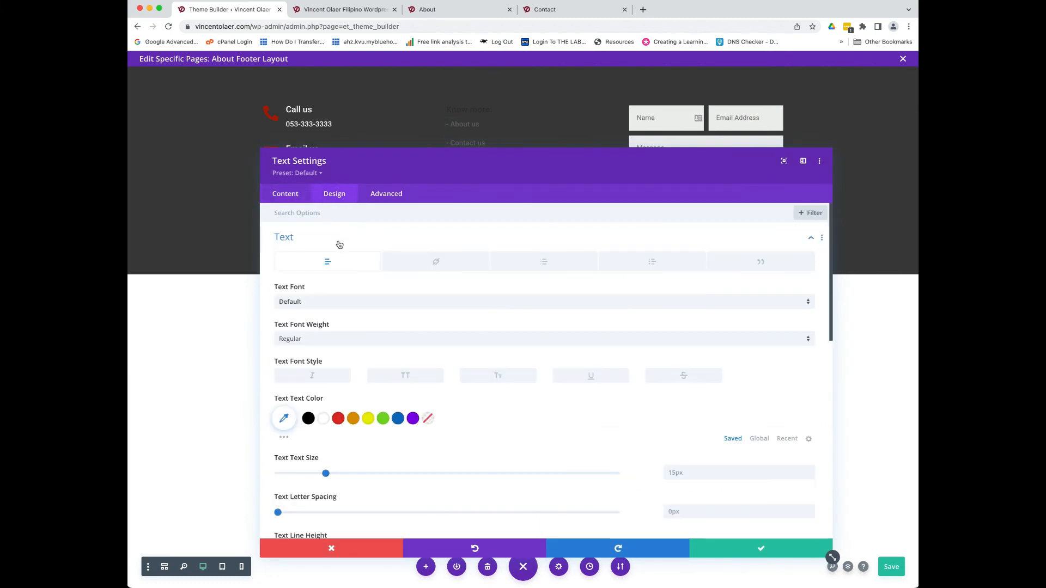
{"action": "scroll", "coordinate": [332, 339], "scroll_direction": "down", "scroll_amount": 3}
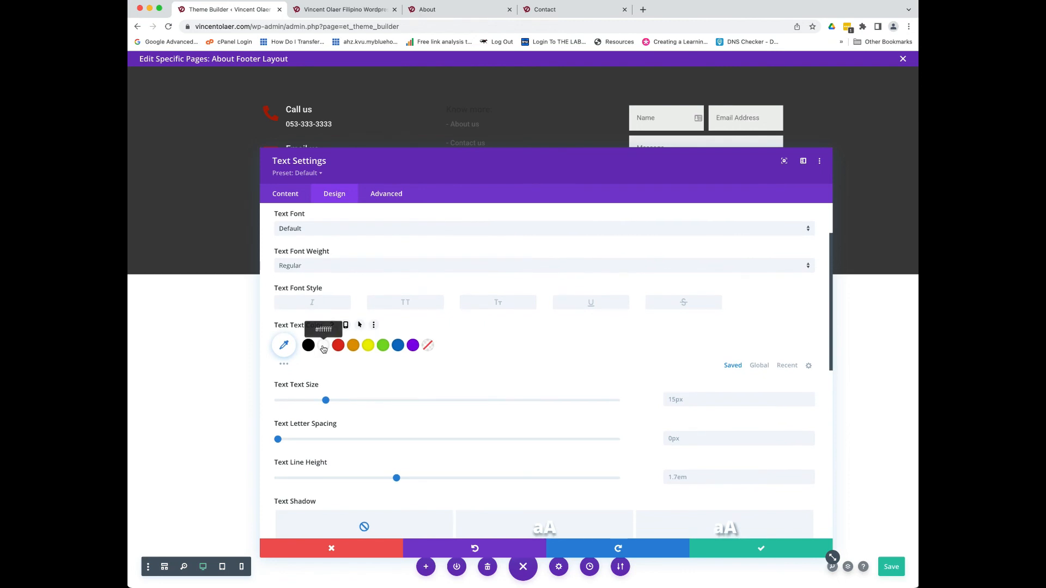
{"action": "scroll", "coordinate": [397, 306], "scroll_direction": "up", "scroll_amount": 2}
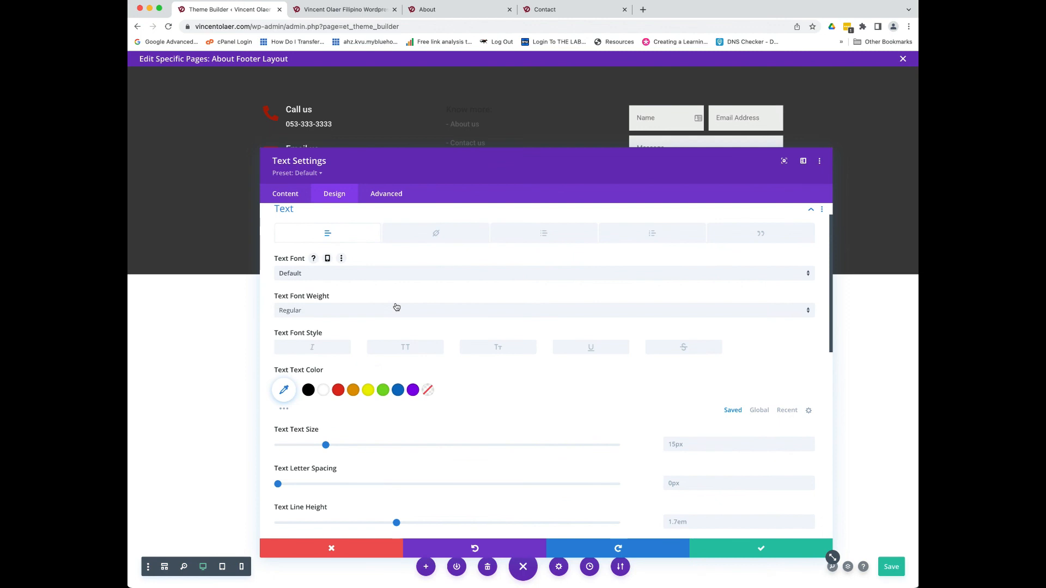
{"action": "left_click", "coordinate": [320, 391]}
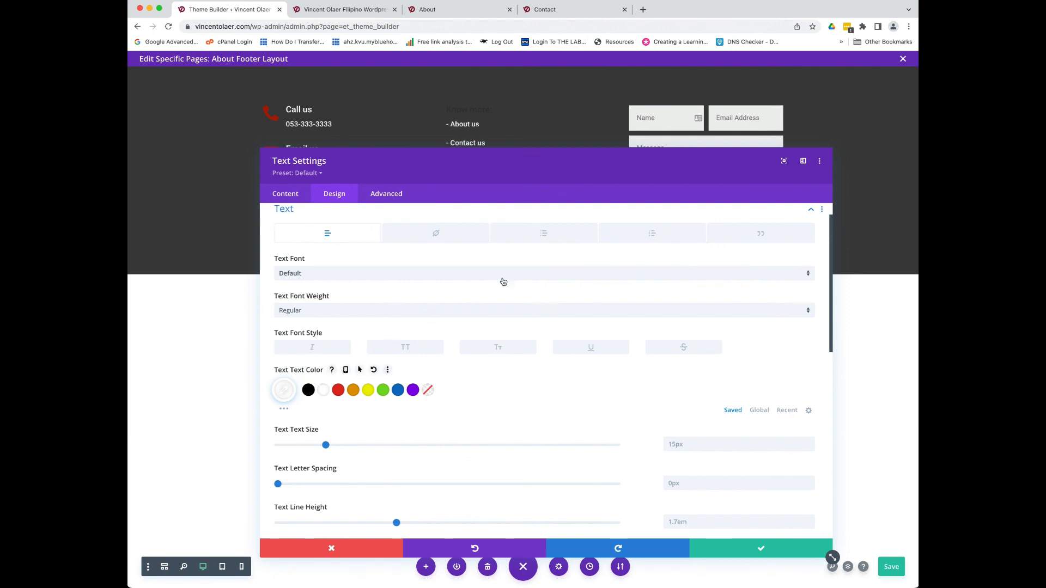
{"action": "scroll", "coordinate": [361, 314], "scroll_direction": "up", "scroll_amount": 1}
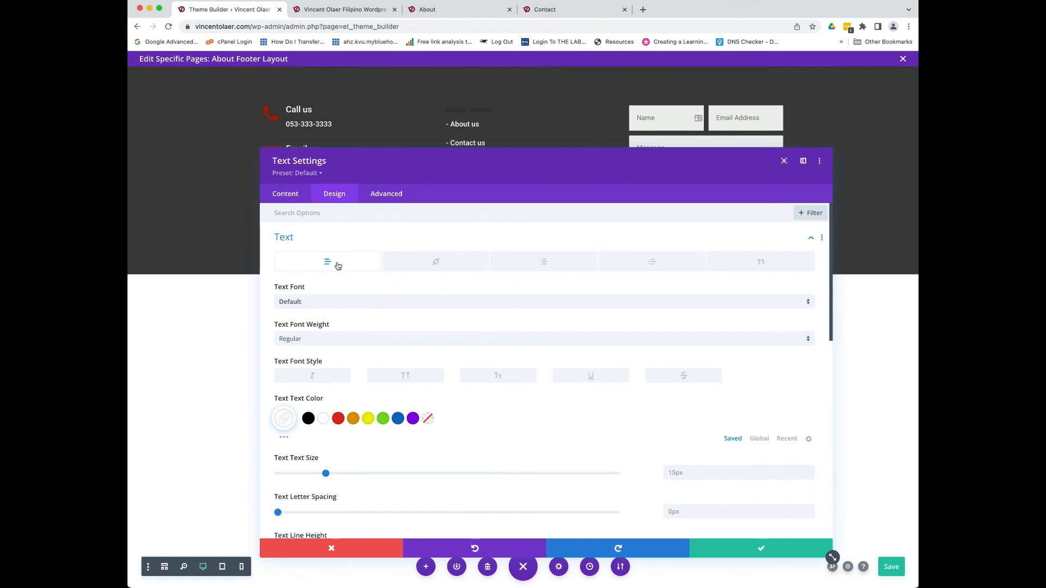
{"action": "scroll", "coordinate": [339, 265], "scroll_direction": "down", "scroll_amount": 5}
{"action": "scroll", "coordinate": [338, 264], "scroll_direction": "down", "scroll_amount": 3}
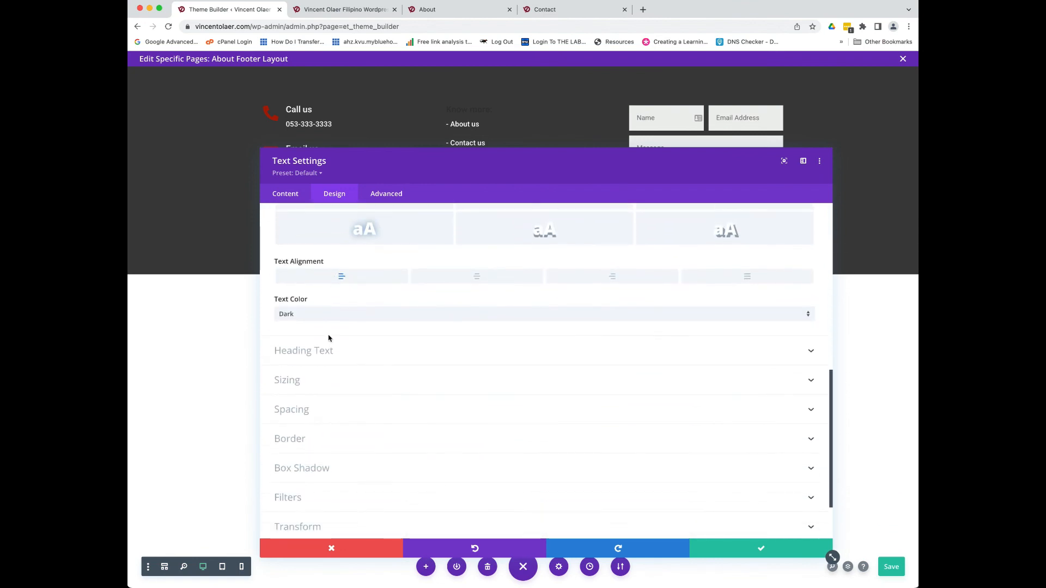
- Make the module's H4 heading text white as well, and save the settings
{"action": "left_click", "coordinate": [318, 353]}
{"action": "scroll", "coordinate": [316, 356], "scroll_direction": "up", "scroll_amount": 2}
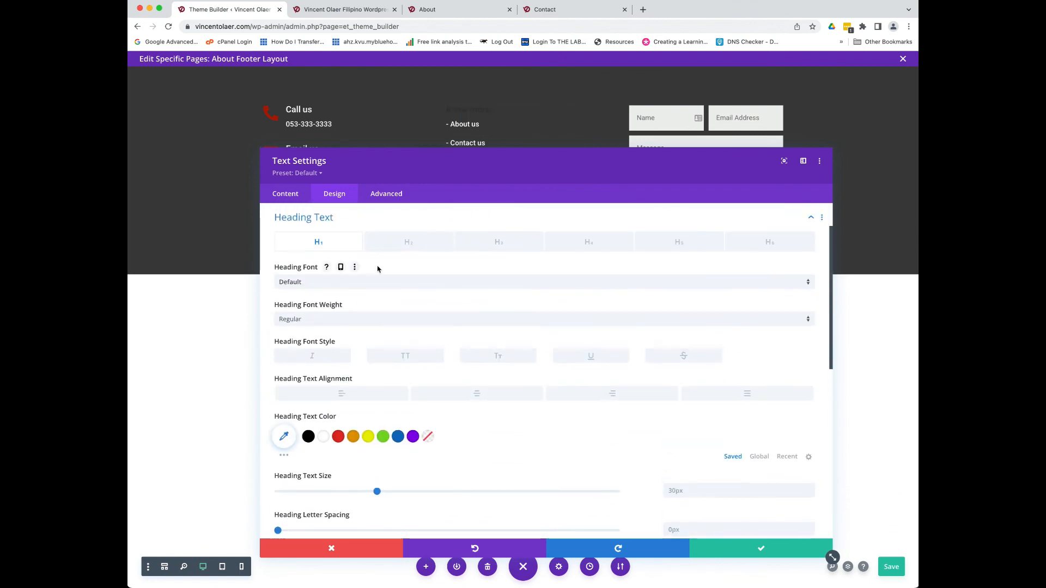
{"action": "left_click", "coordinate": [594, 247]}
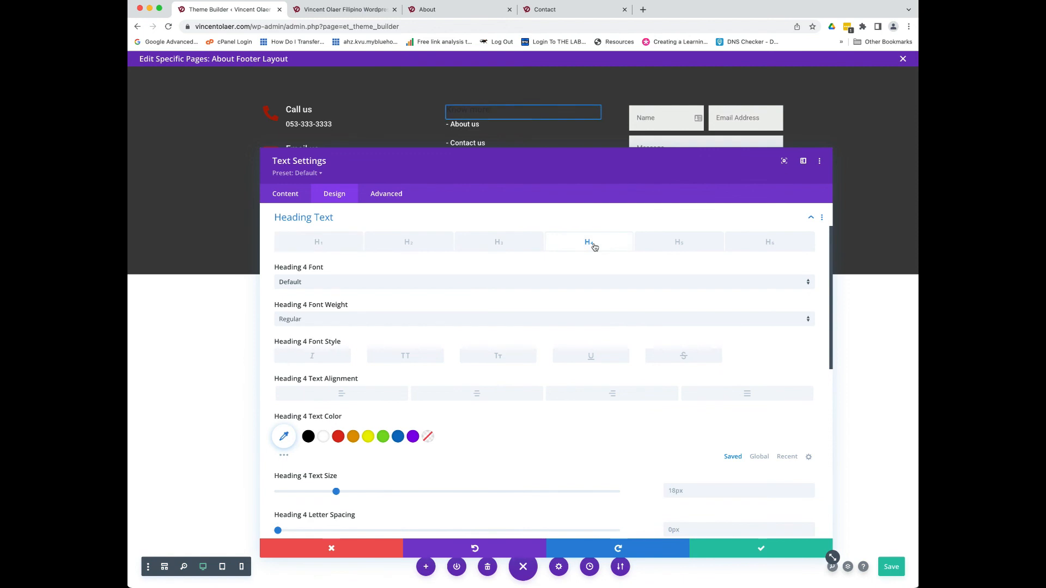
{"action": "left_click", "coordinate": [323, 439]}
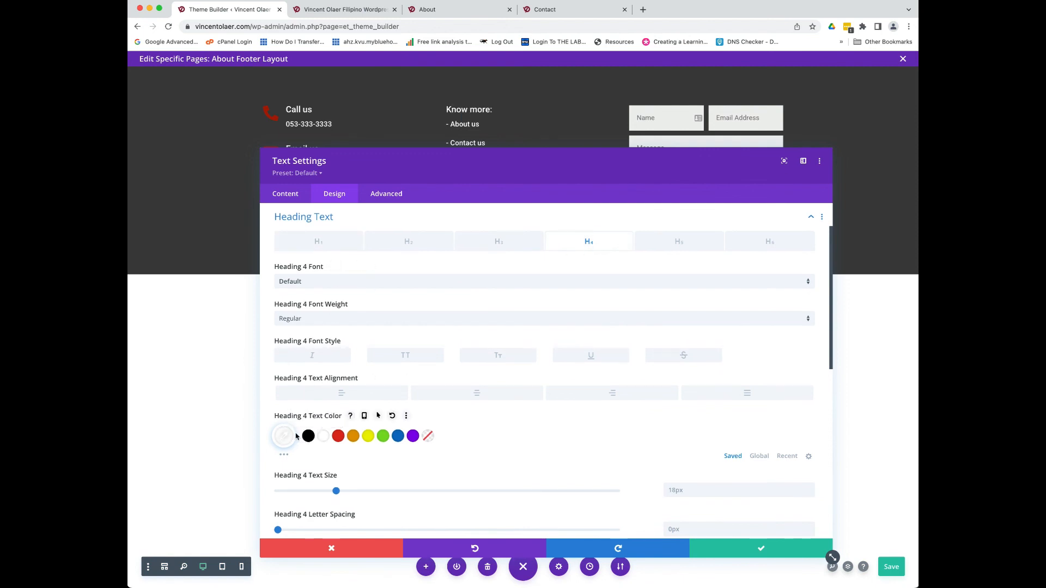
{"action": "left_click", "coordinate": [749, 552]}
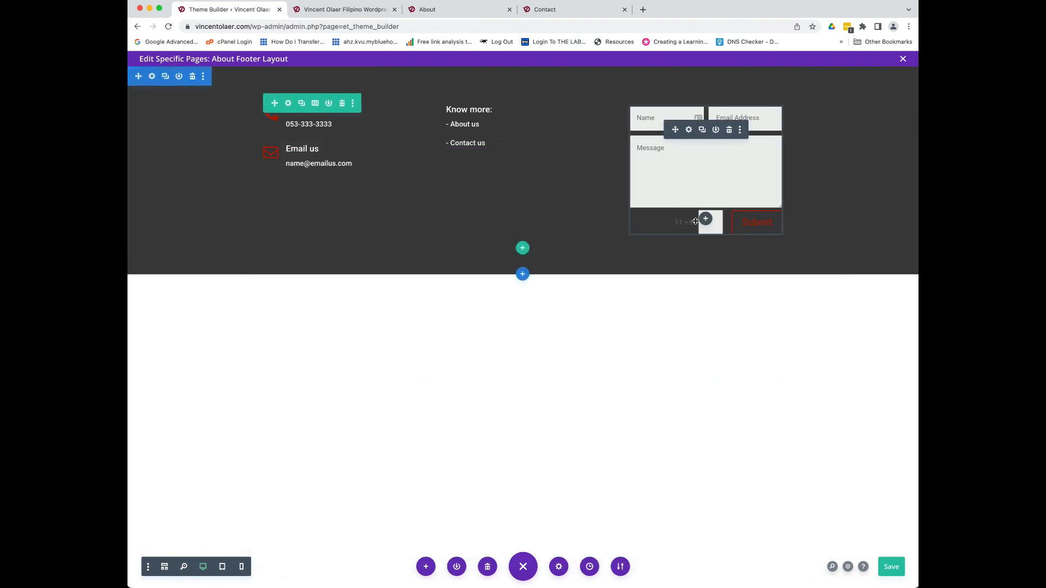
- Turn the contact form's captcha text '11 + 3 =' white and save the About footer layout
{"action": "left_click", "coordinate": [689, 131]}
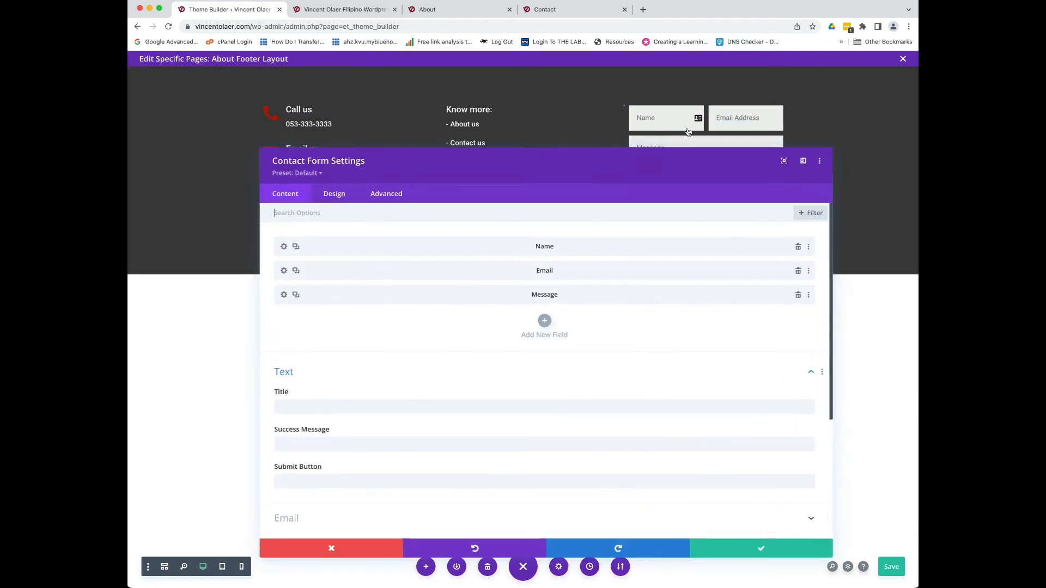
{"action": "left_click", "coordinate": [336, 196]}
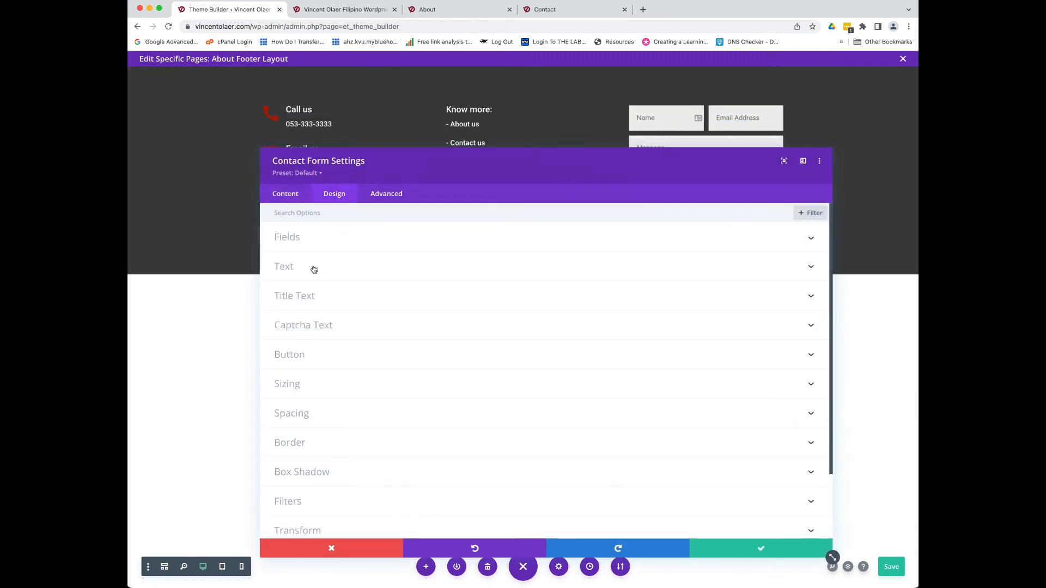
{"action": "left_click", "coordinate": [314, 269]}
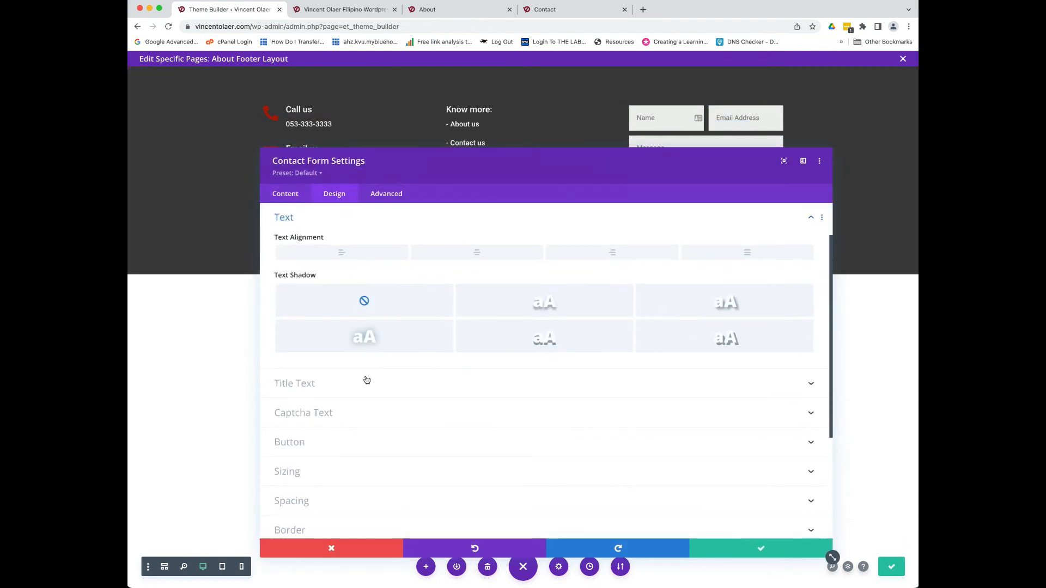
{"action": "left_click", "coordinate": [355, 440]}
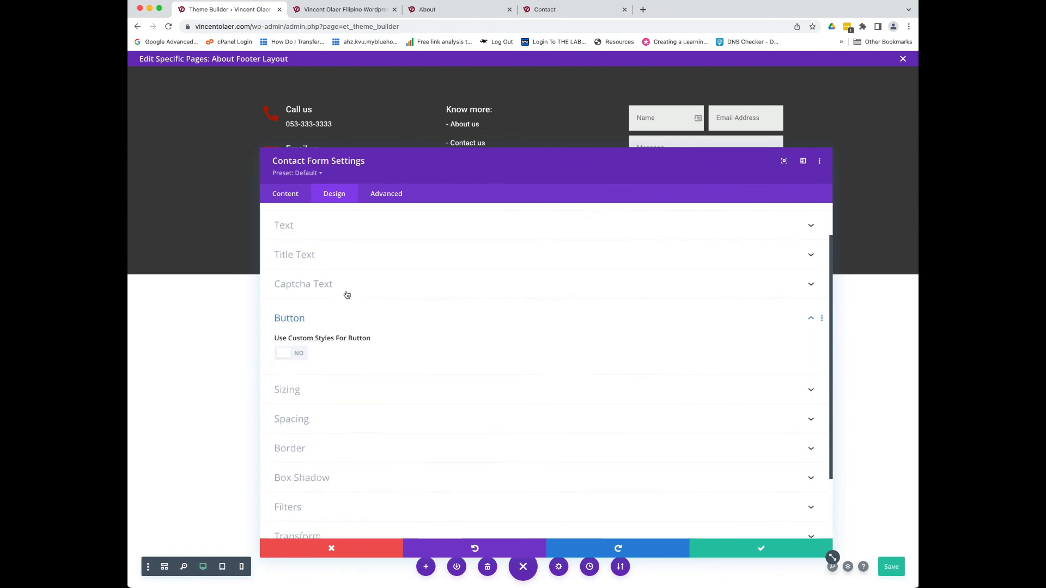
{"action": "left_click", "coordinate": [349, 296]}
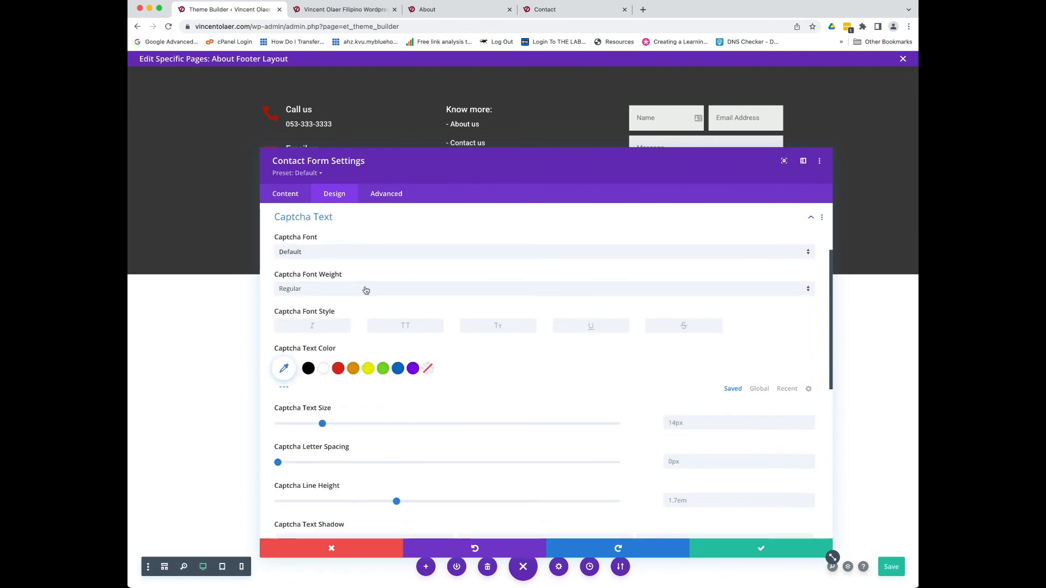
{"action": "left_click", "coordinate": [323, 371]}
{"action": "left_click_drag", "start_coordinate": [681, 162], "coordinate": [621, 156]}
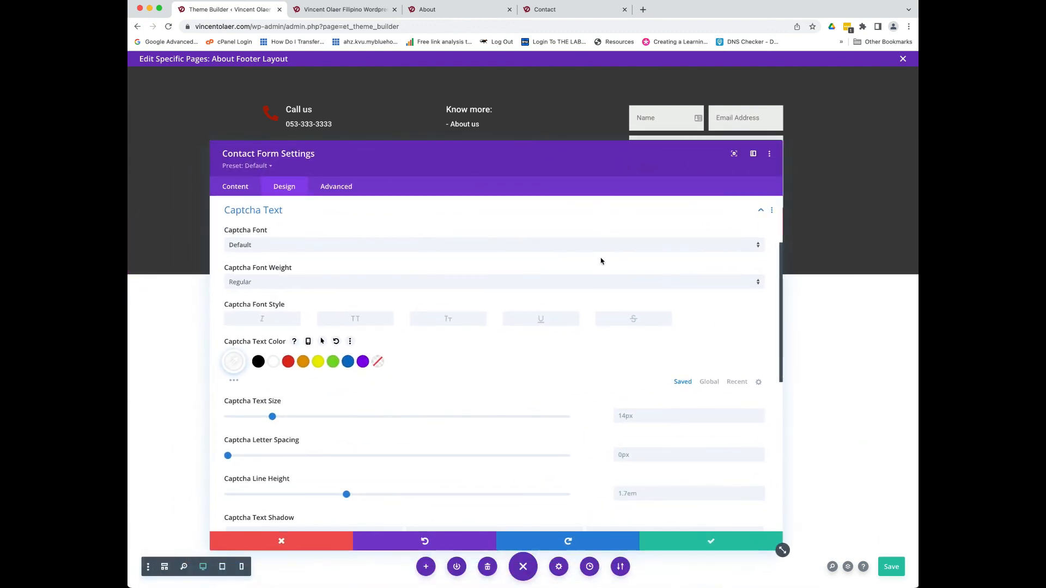
{"action": "left_click", "coordinate": [696, 547]}
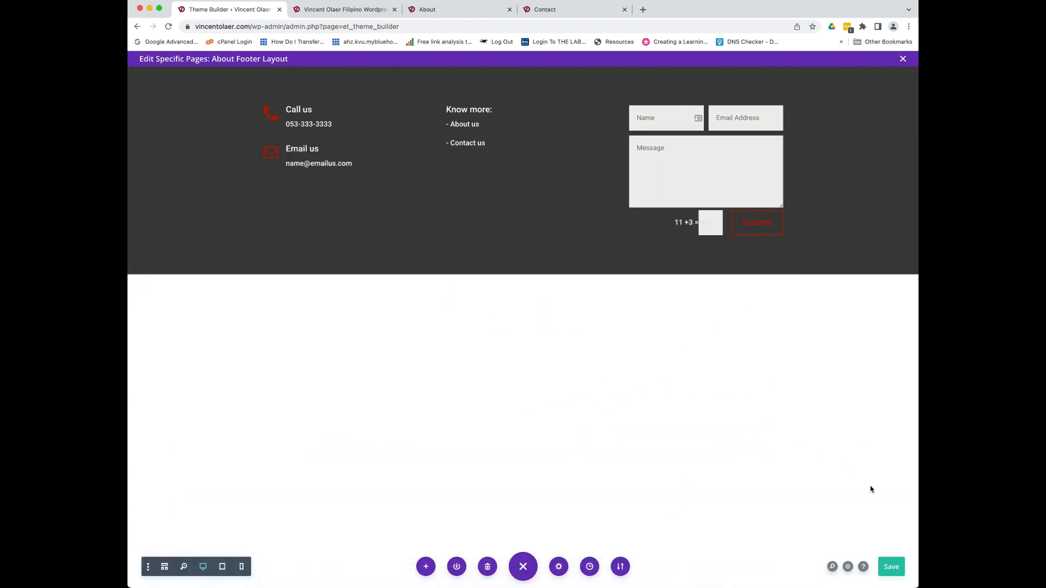
{"action": "left_click", "coordinate": [892, 566]}
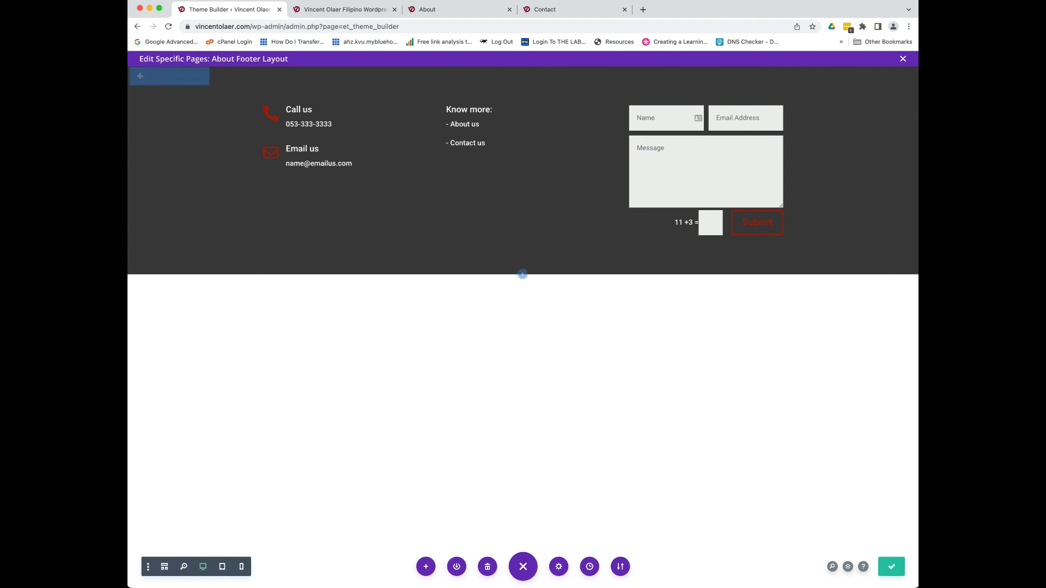
- Save the About template's new Custom Footer in Theme Builder and return to the live About page
{"action": "left_click", "coordinate": [906, 64]}
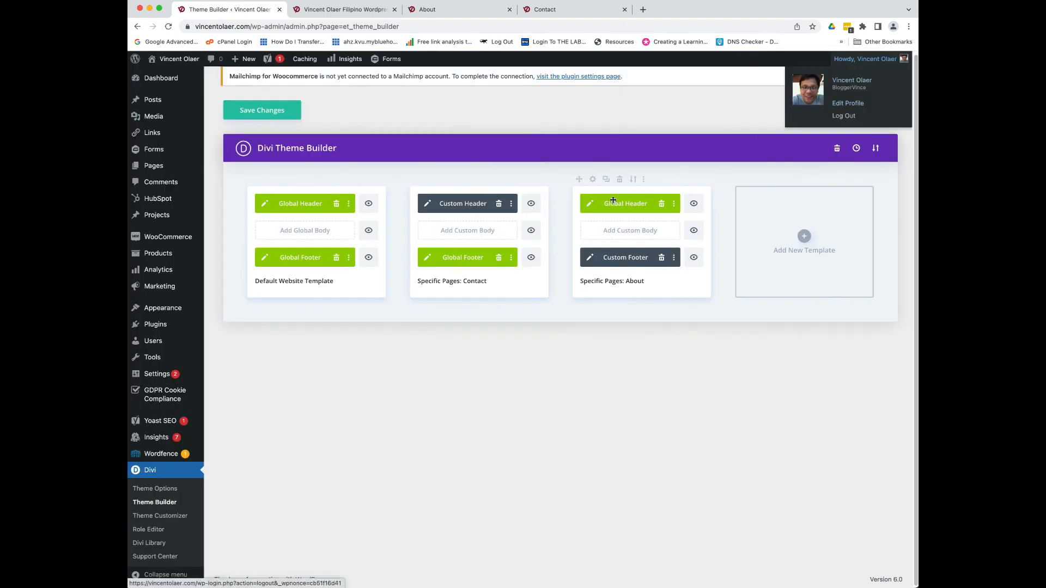
{"action": "left_click", "coordinate": [281, 105]}
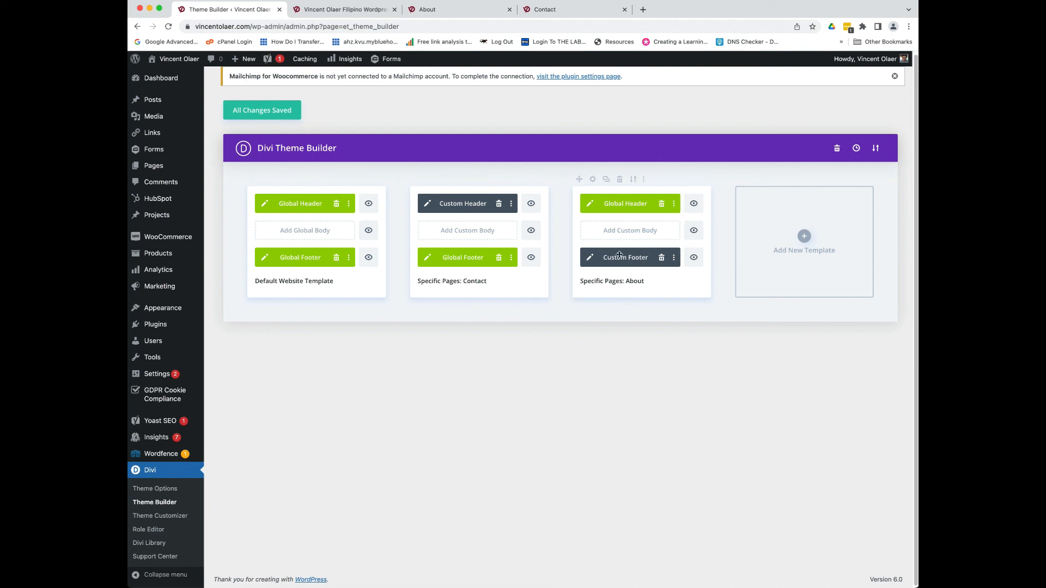
{"action": "left_click", "coordinate": [440, 11]}
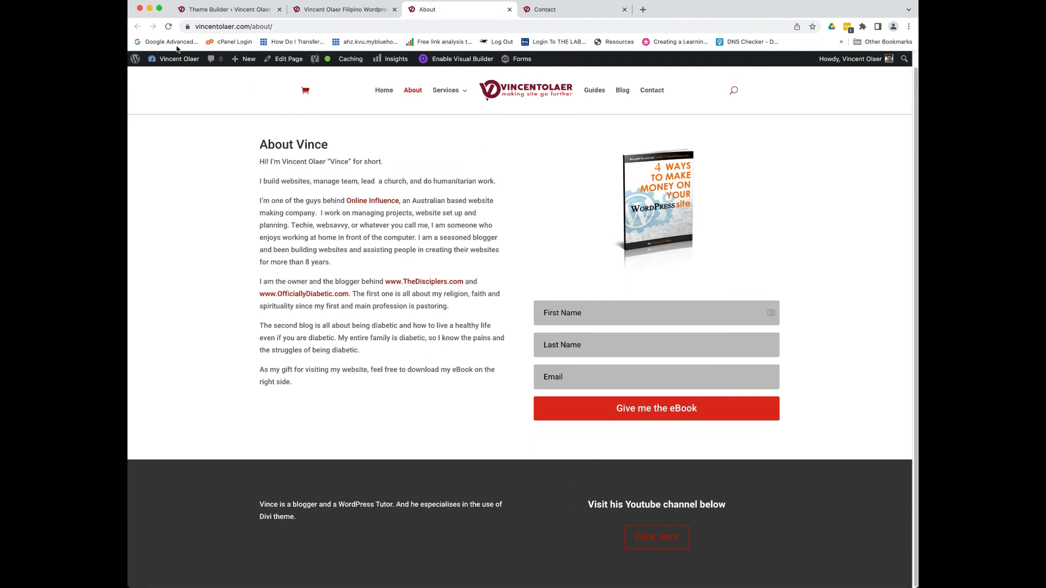
- Reload the About page to view its new dark footer, then move on to the Contact page
{"action": "left_click", "coordinate": [168, 26]}
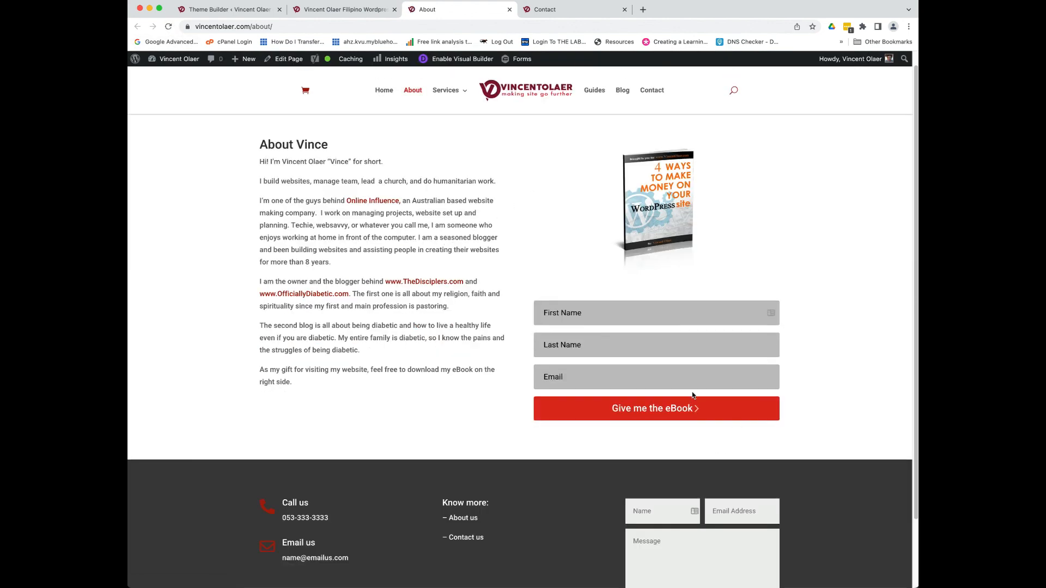
{"action": "scroll", "coordinate": [693, 395], "scroll_direction": "down", "scroll_amount": 1}
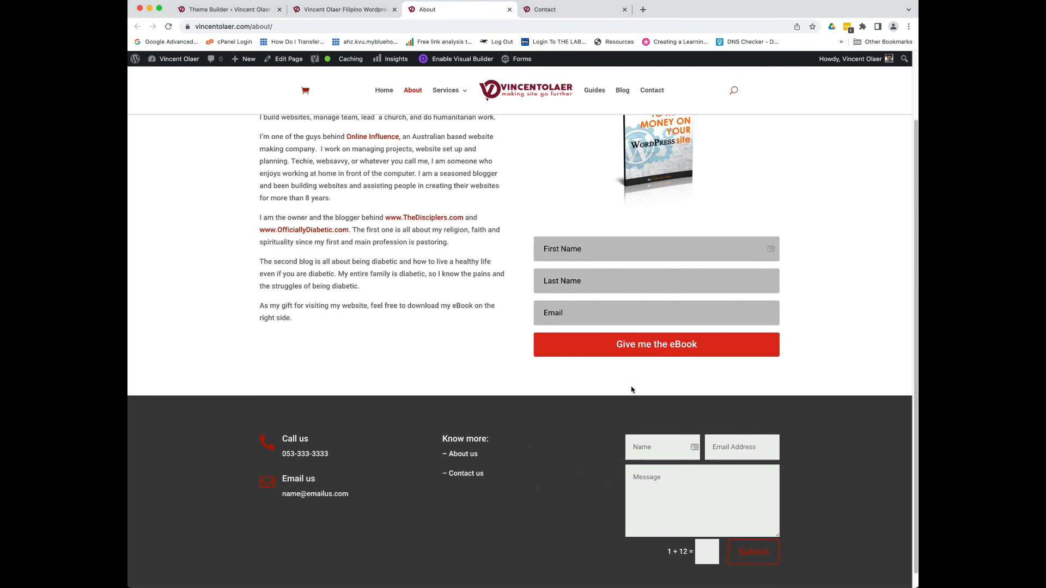
{"action": "left_click", "coordinate": [556, 10]}
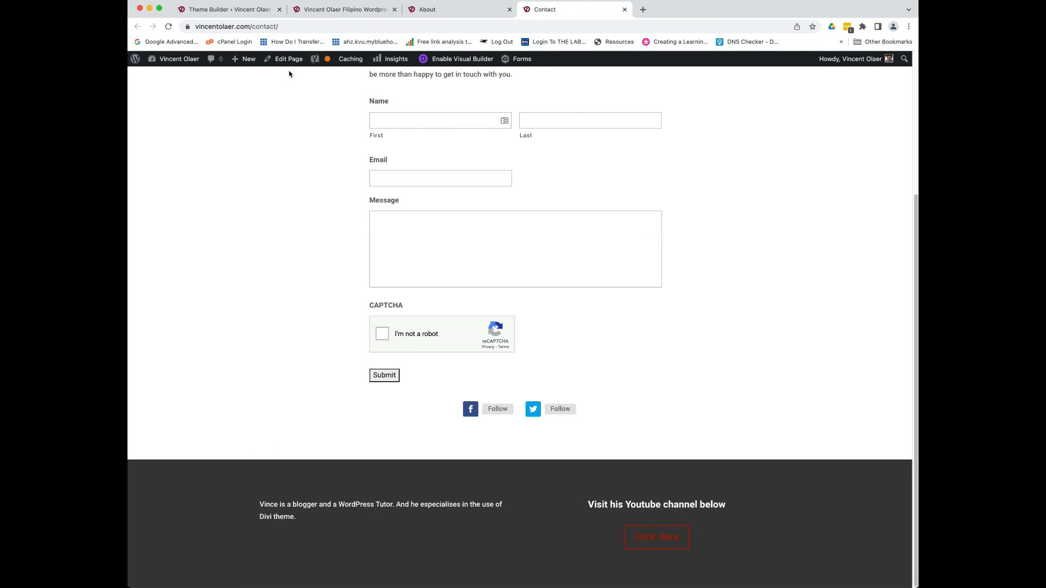
- Verify the reloaded Contact page still shows the bio-and-Youtube footer, then go back to Theme Builder
{"action": "left_click", "coordinate": [169, 27]}
{"action": "scroll", "coordinate": [540, 436], "scroll_direction": "up", "scroll_amount": 5}
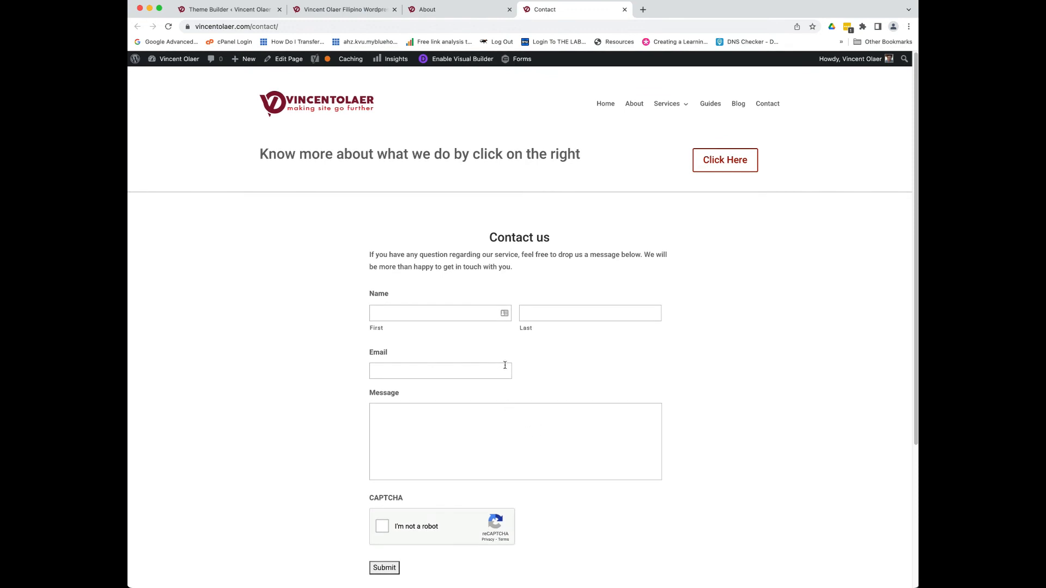
{"action": "scroll", "coordinate": [331, 343], "scroll_direction": "down", "scroll_amount": 5}
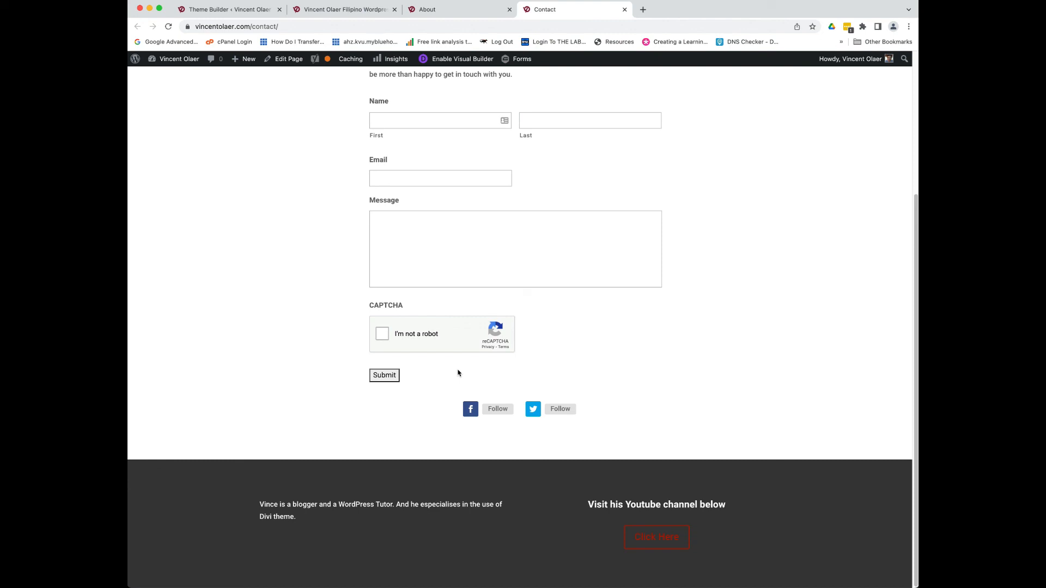
{"action": "scroll", "coordinate": [492, 389], "scroll_direction": "up", "scroll_amount": 5}
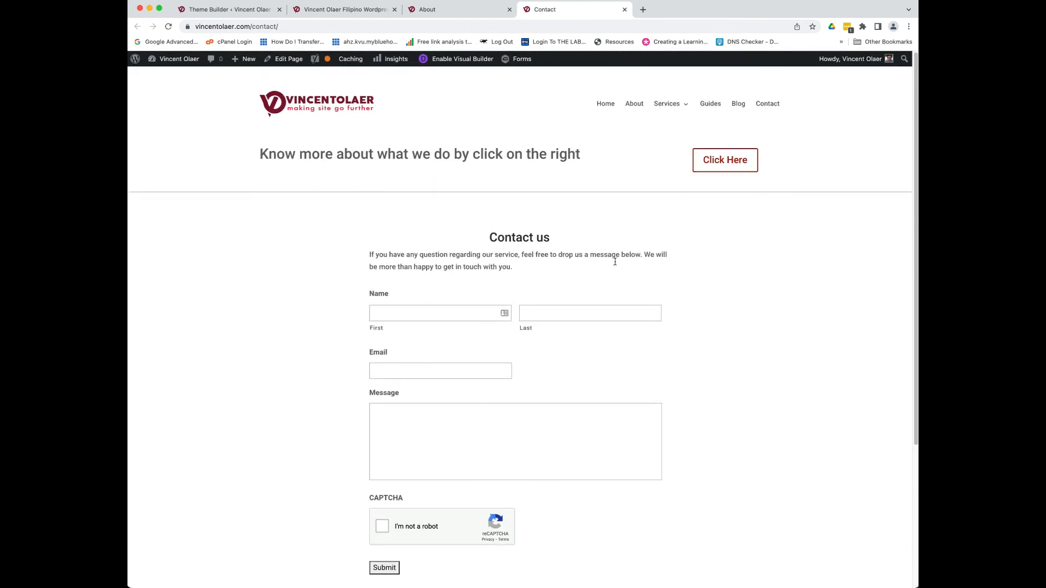
{"action": "scroll", "coordinate": [642, 343], "scroll_direction": "down", "scroll_amount": 5}
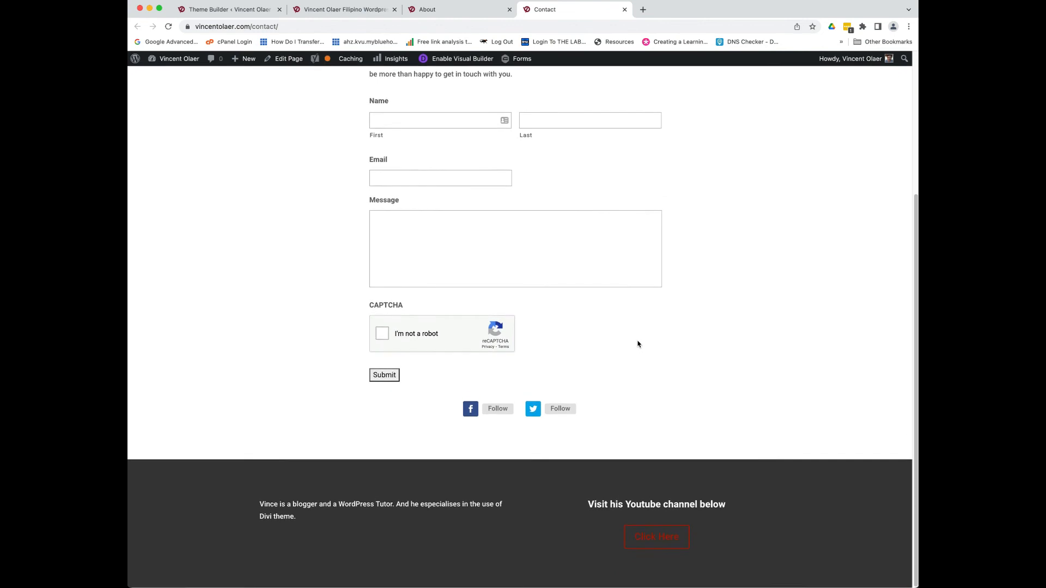
{"action": "left_click", "coordinate": [318, 11]}
{"action": "left_click", "coordinate": [224, 10]}
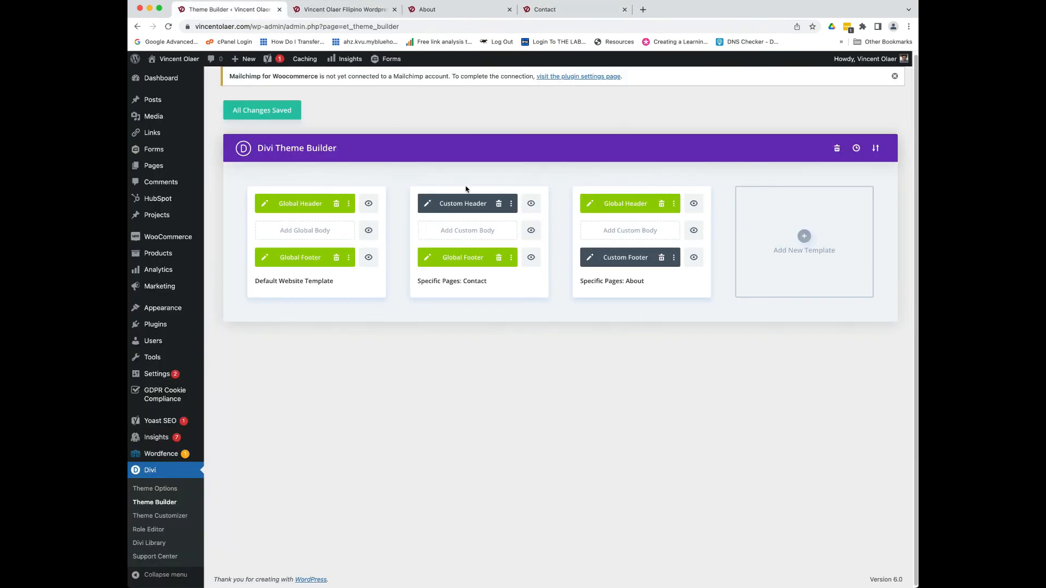